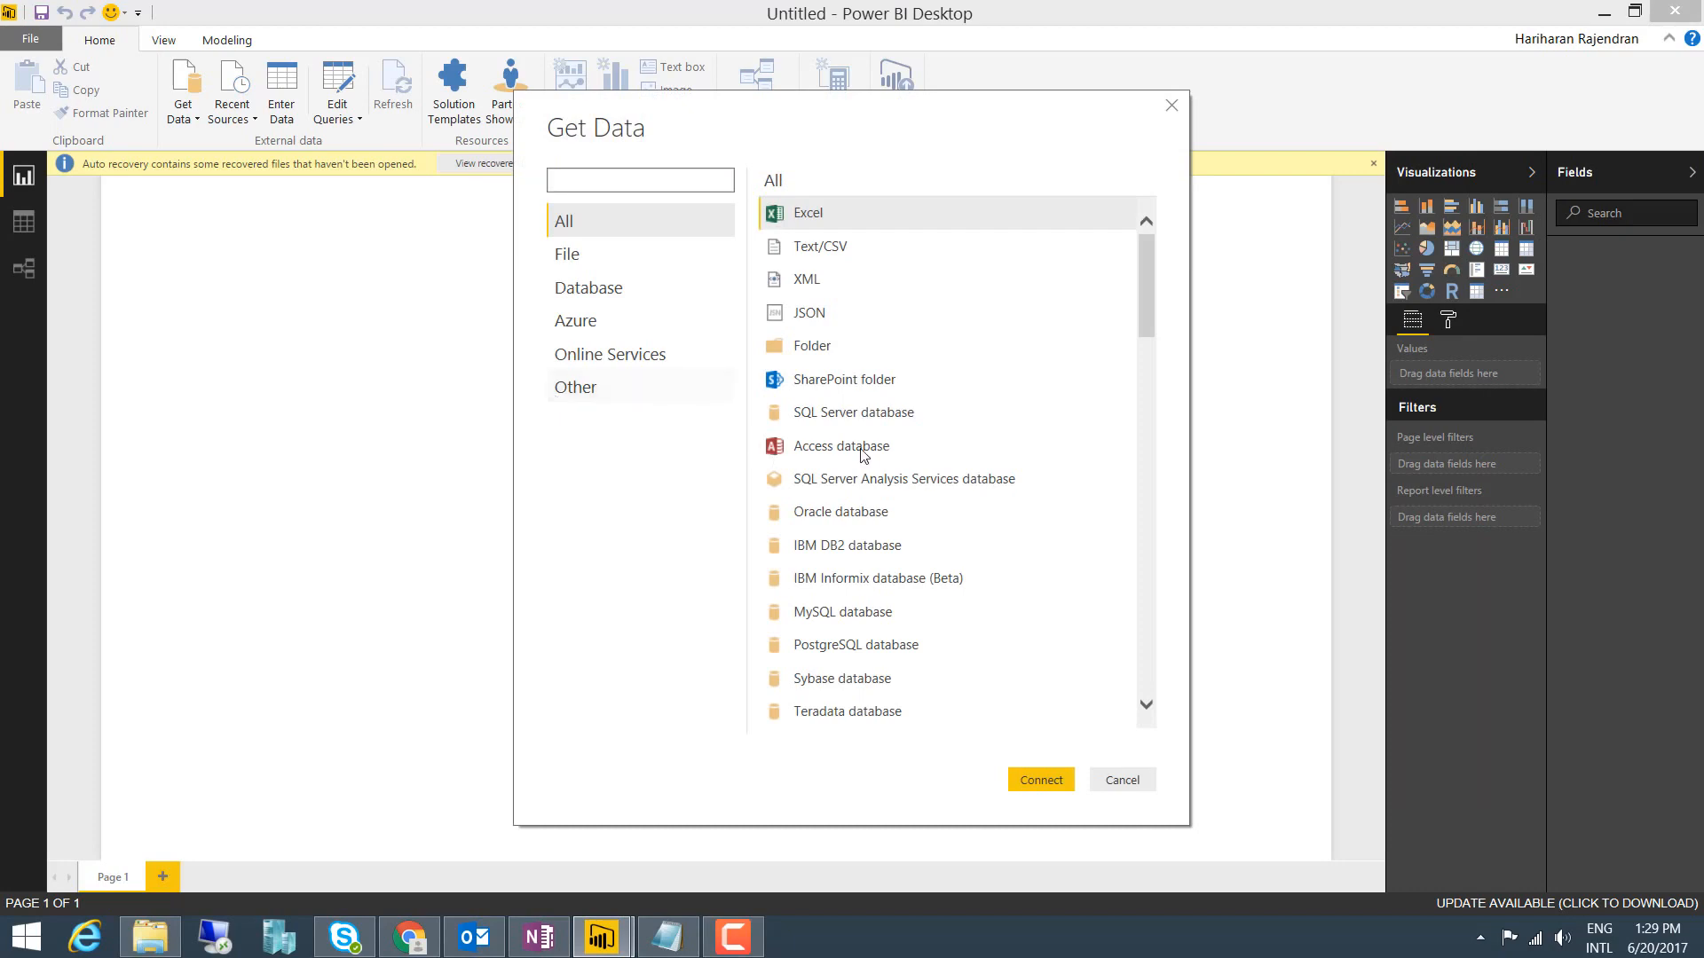
Search the available data sources for "word", clear the search, and browse the full list of connectors
{"action": "left_click_drag", "start_coordinate": [1152, 263], "coordinate": [1145, 377]}
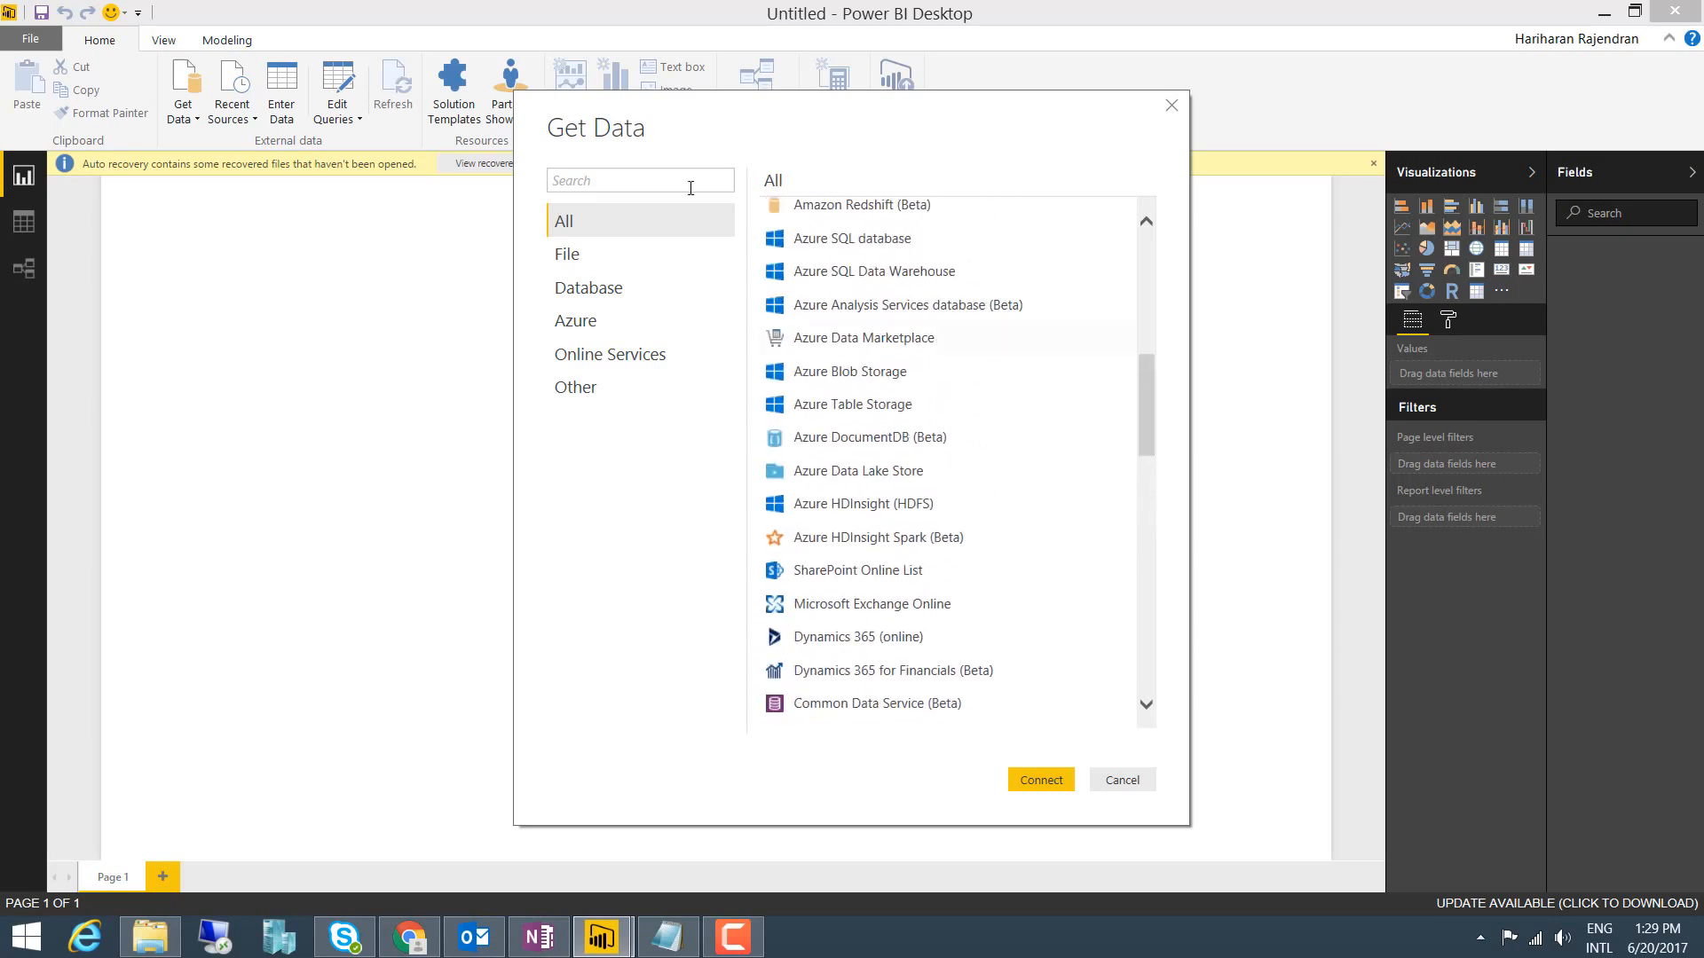
{"action": "left_click", "coordinate": [569, 178]}
{"action": "type", "text": "word"}
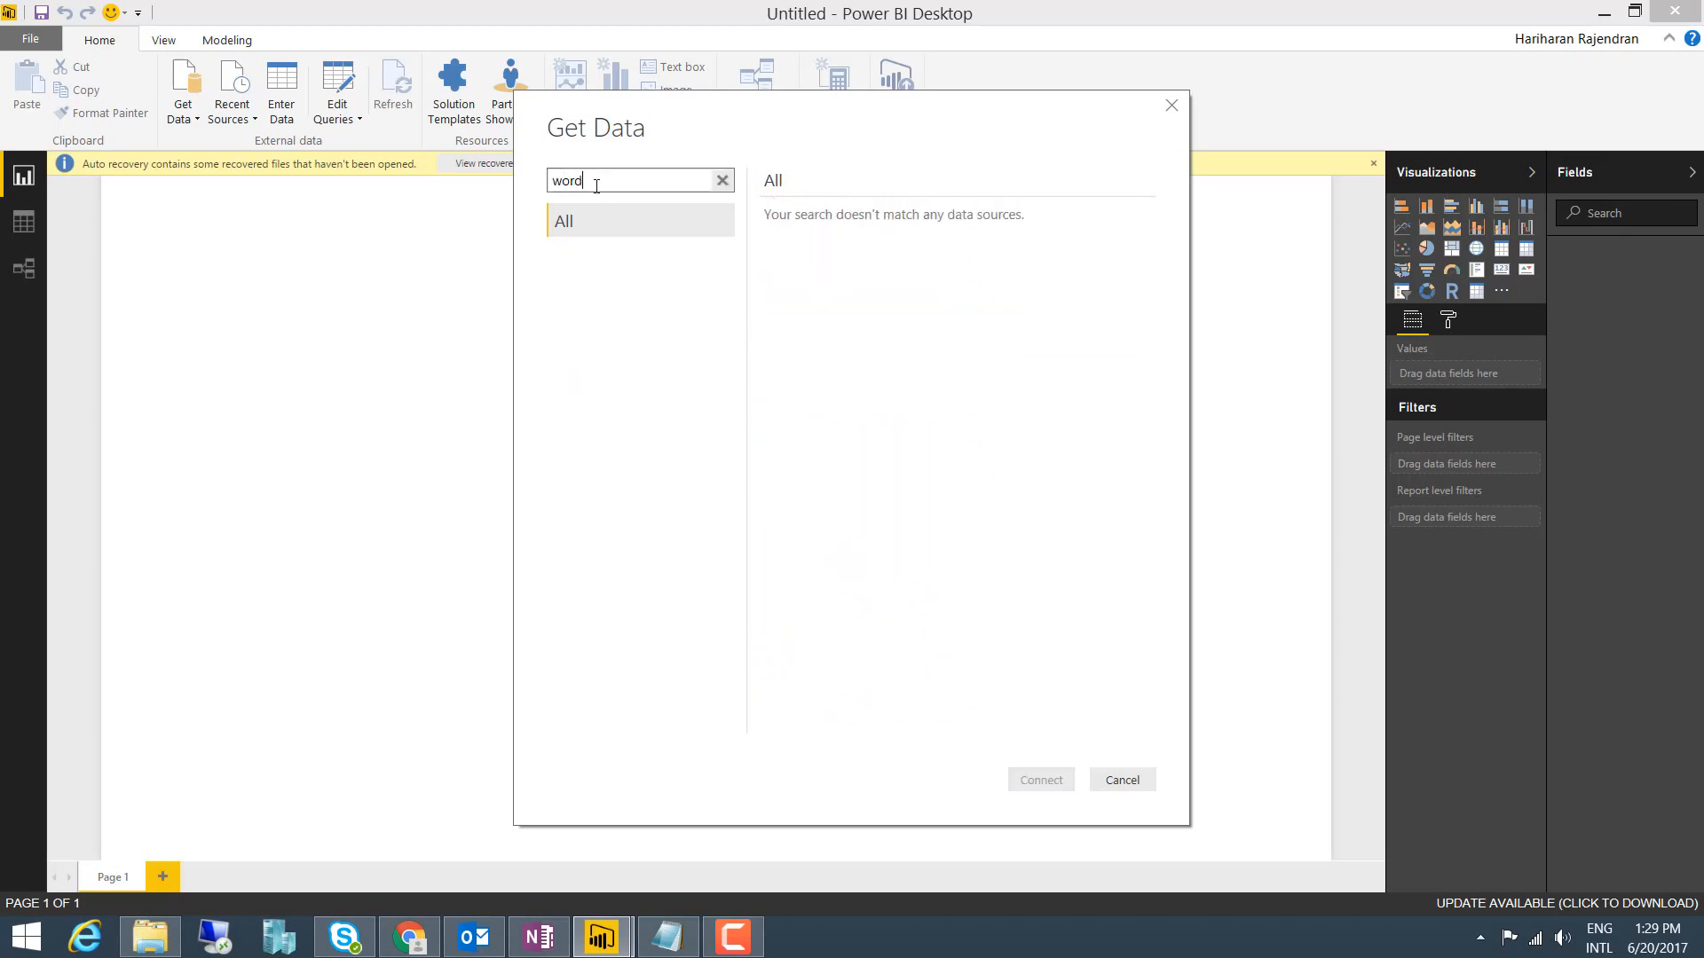
{"action": "key", "text": "BackSpace"}
{"action": "key", "text": "BackSpace"}
{"action": "key", "text": "BackSpace"}
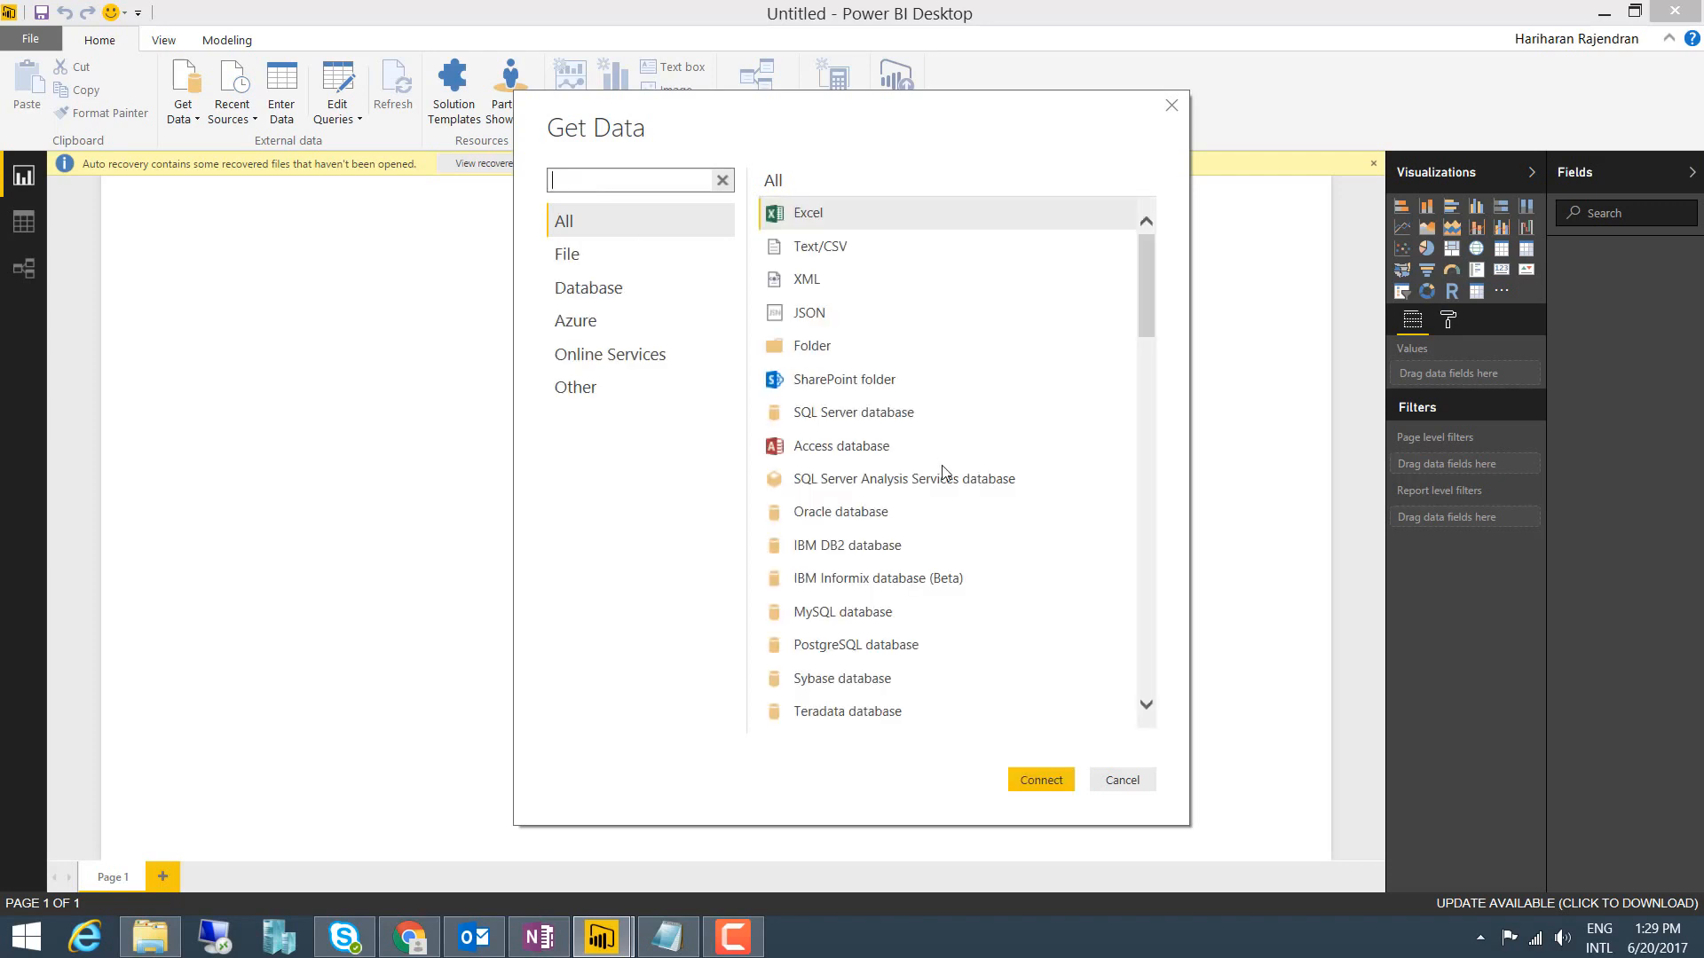
{"action": "left_click_drag", "start_coordinate": [1144, 279], "coordinate": [1143, 642]}
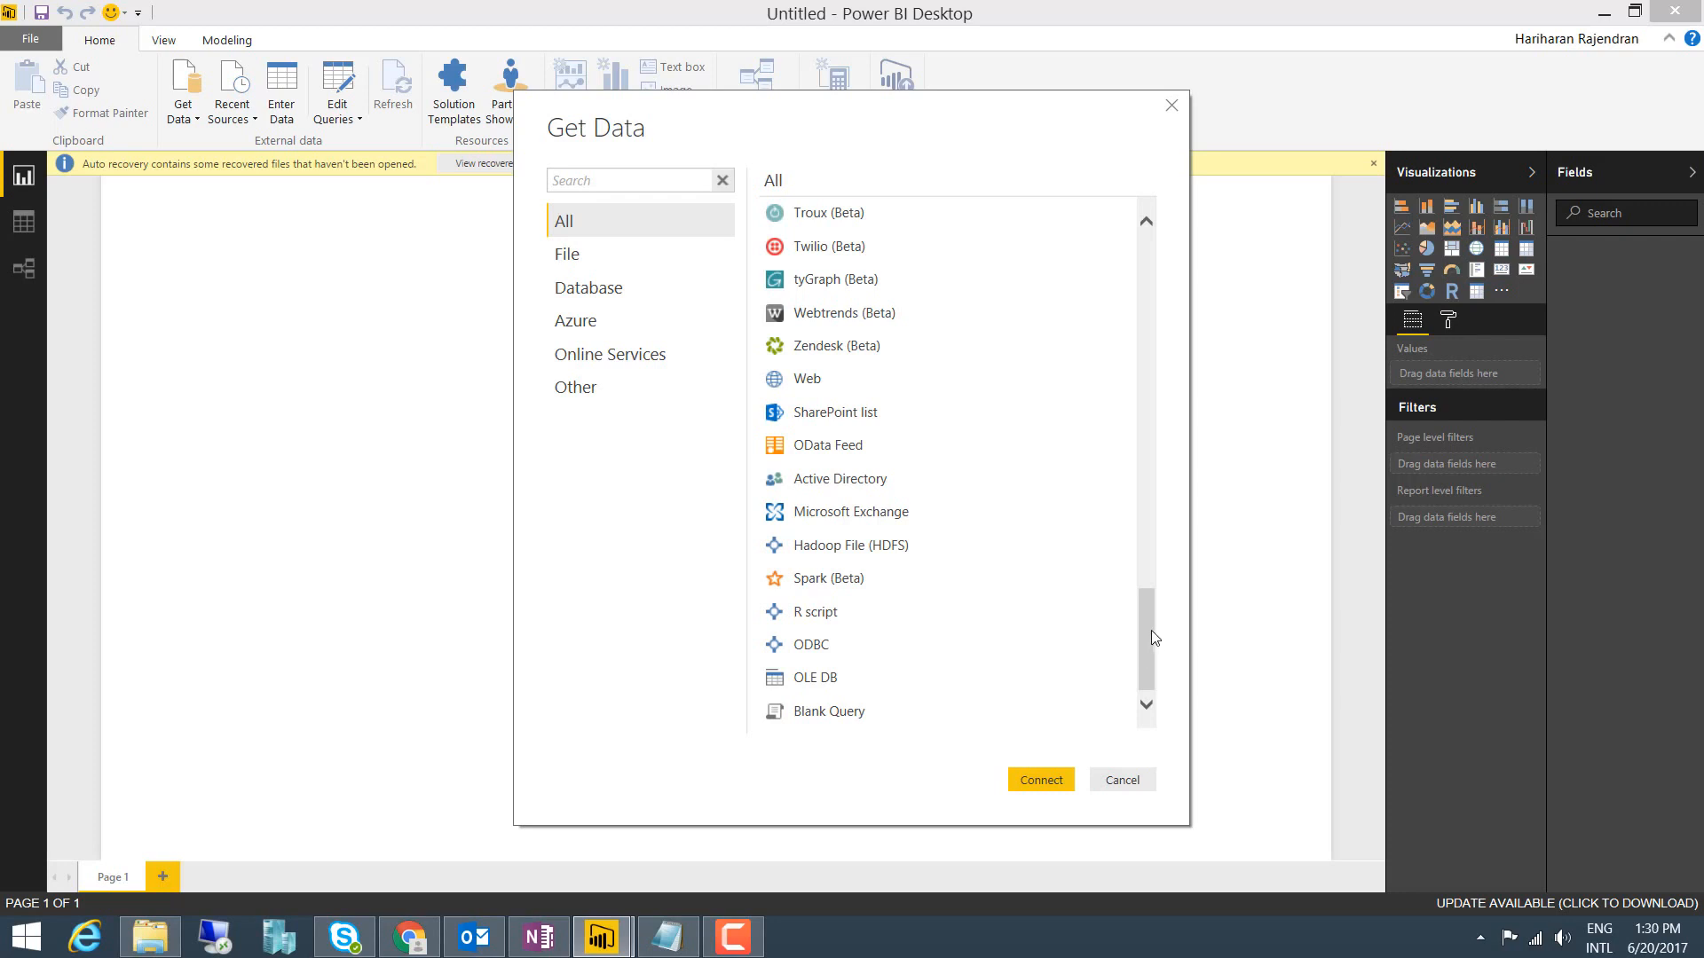
Switch to the WordPress network admin in Chrome and search the plugins to add for "WP REST API"
{"action": "left_click", "coordinate": [409, 936]}
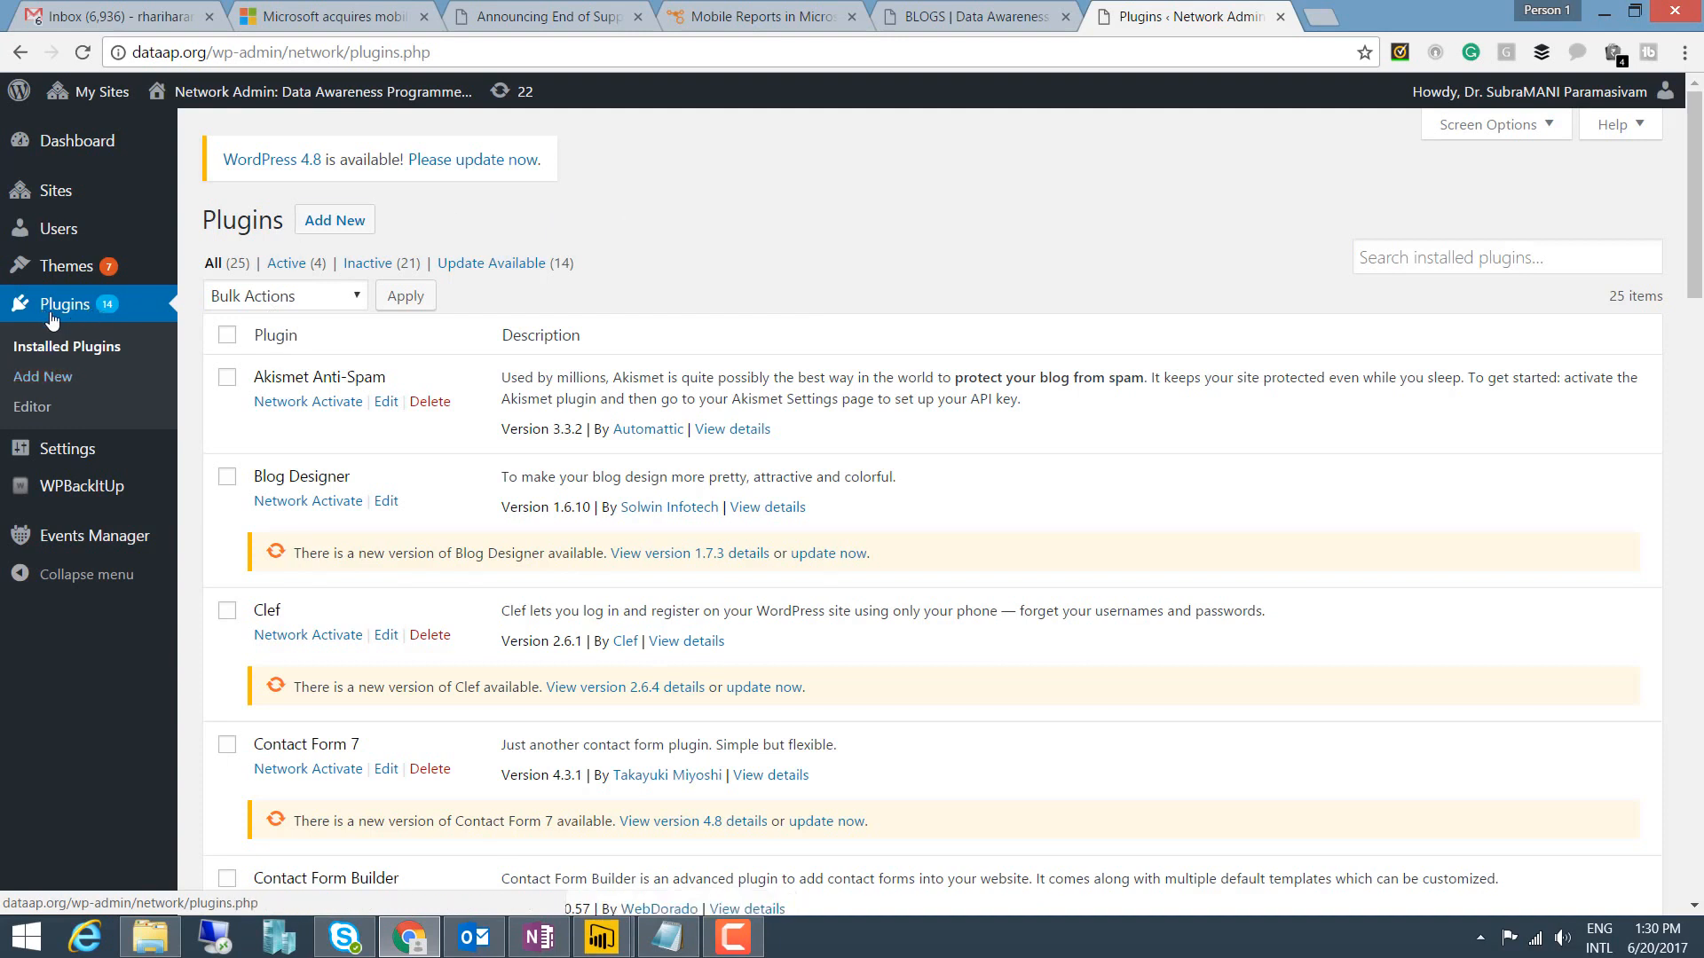
{"action": "left_click", "coordinate": [328, 223]}
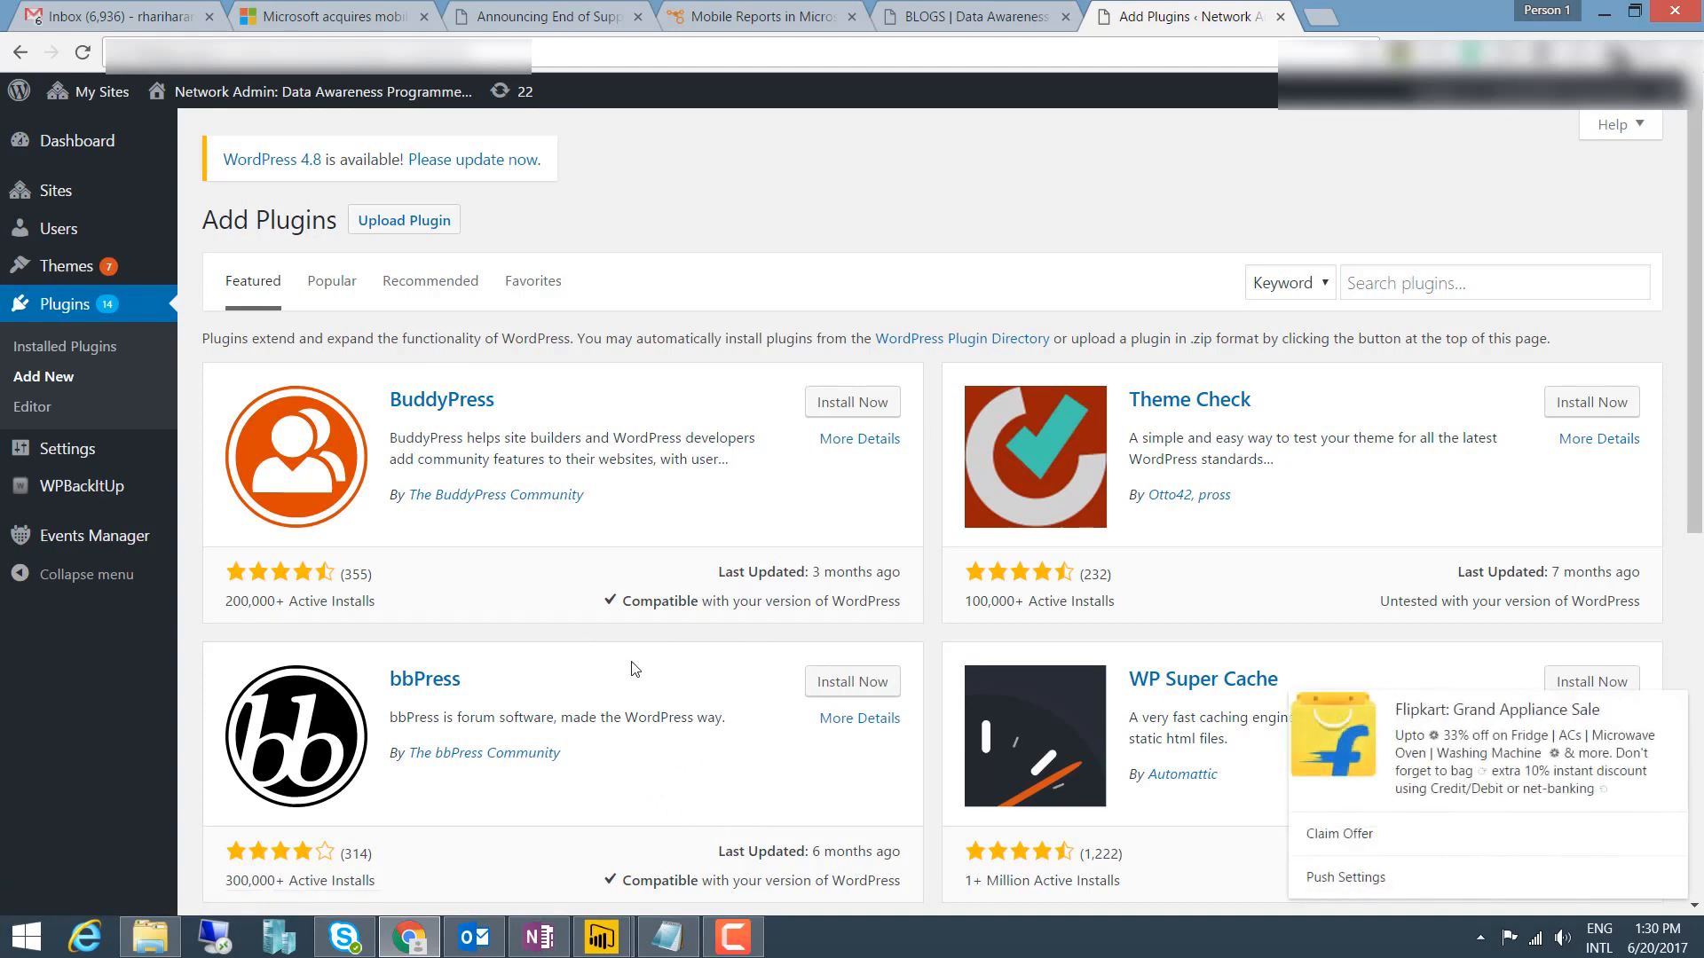
{"action": "left_click", "coordinate": [1673, 709]}
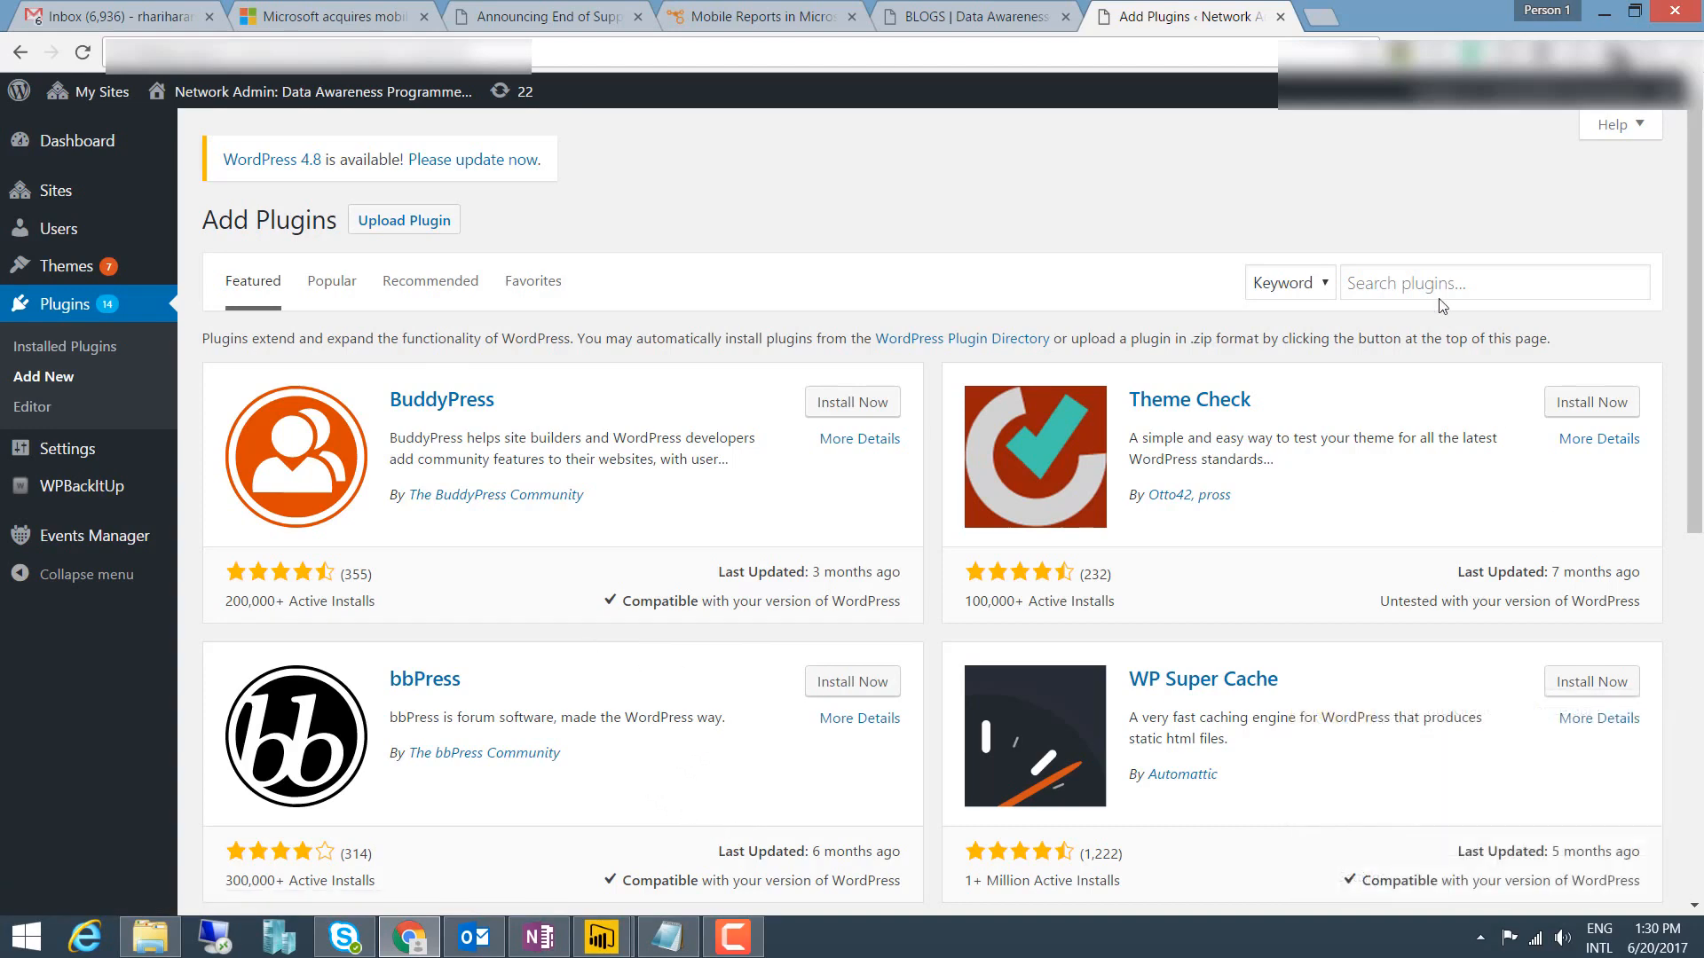
{"action": "left_click", "coordinate": [1425, 286]}
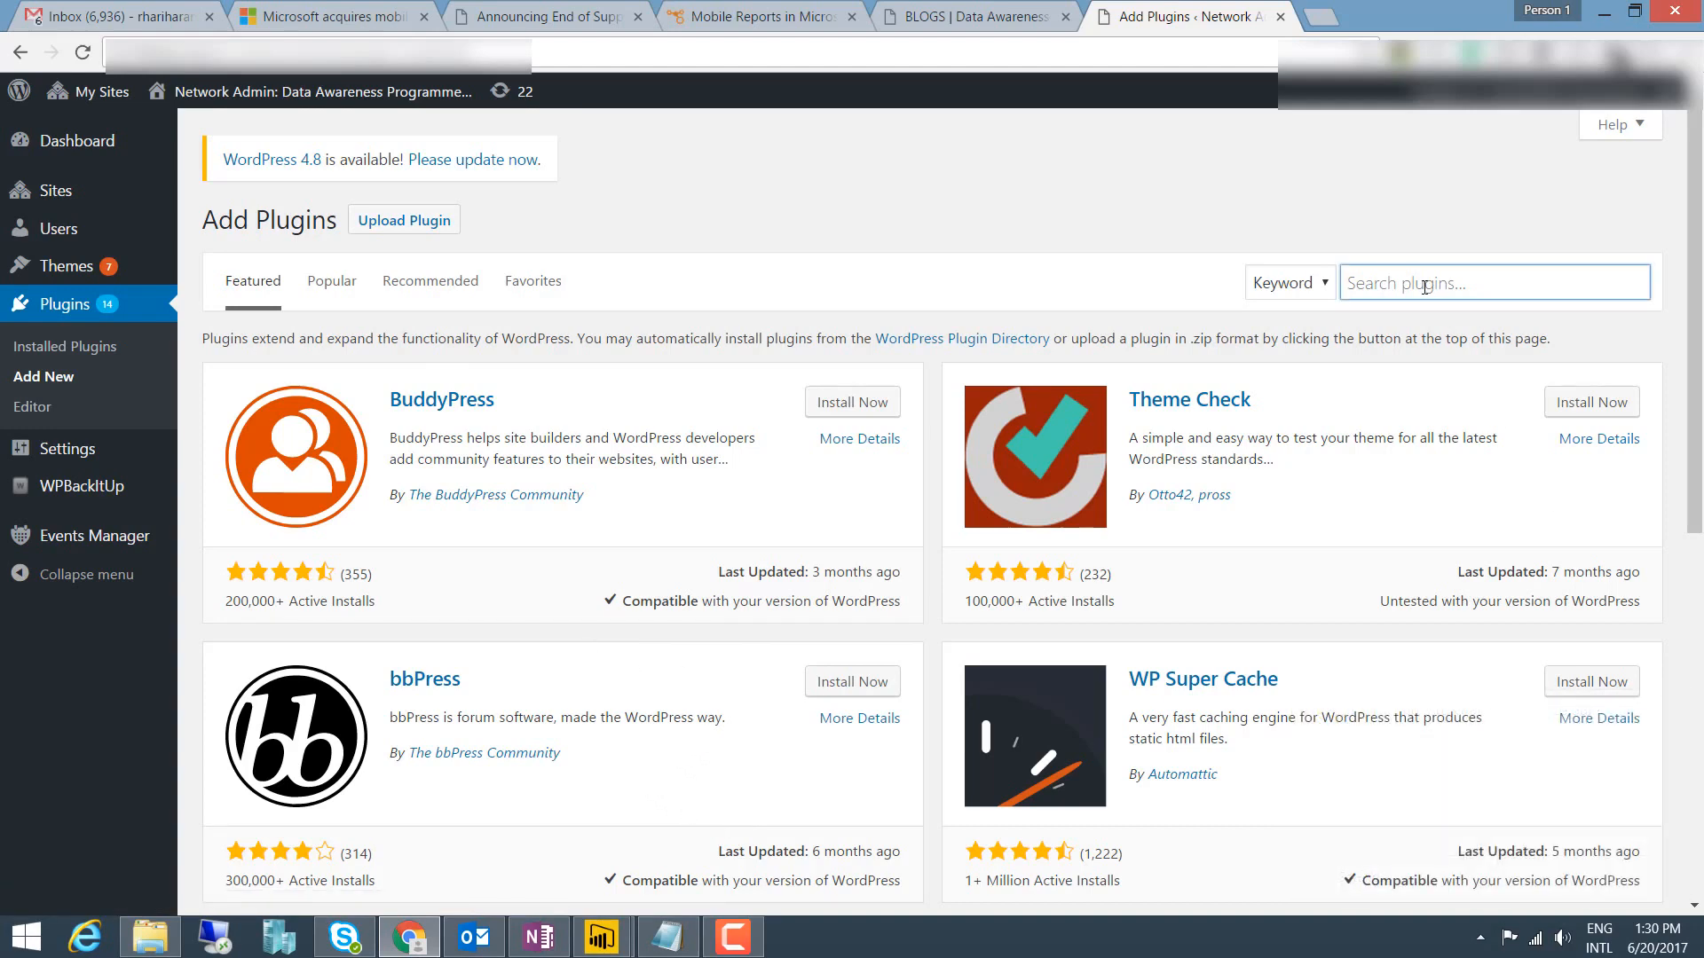
{"action": "type", "text": "WP REST API"}
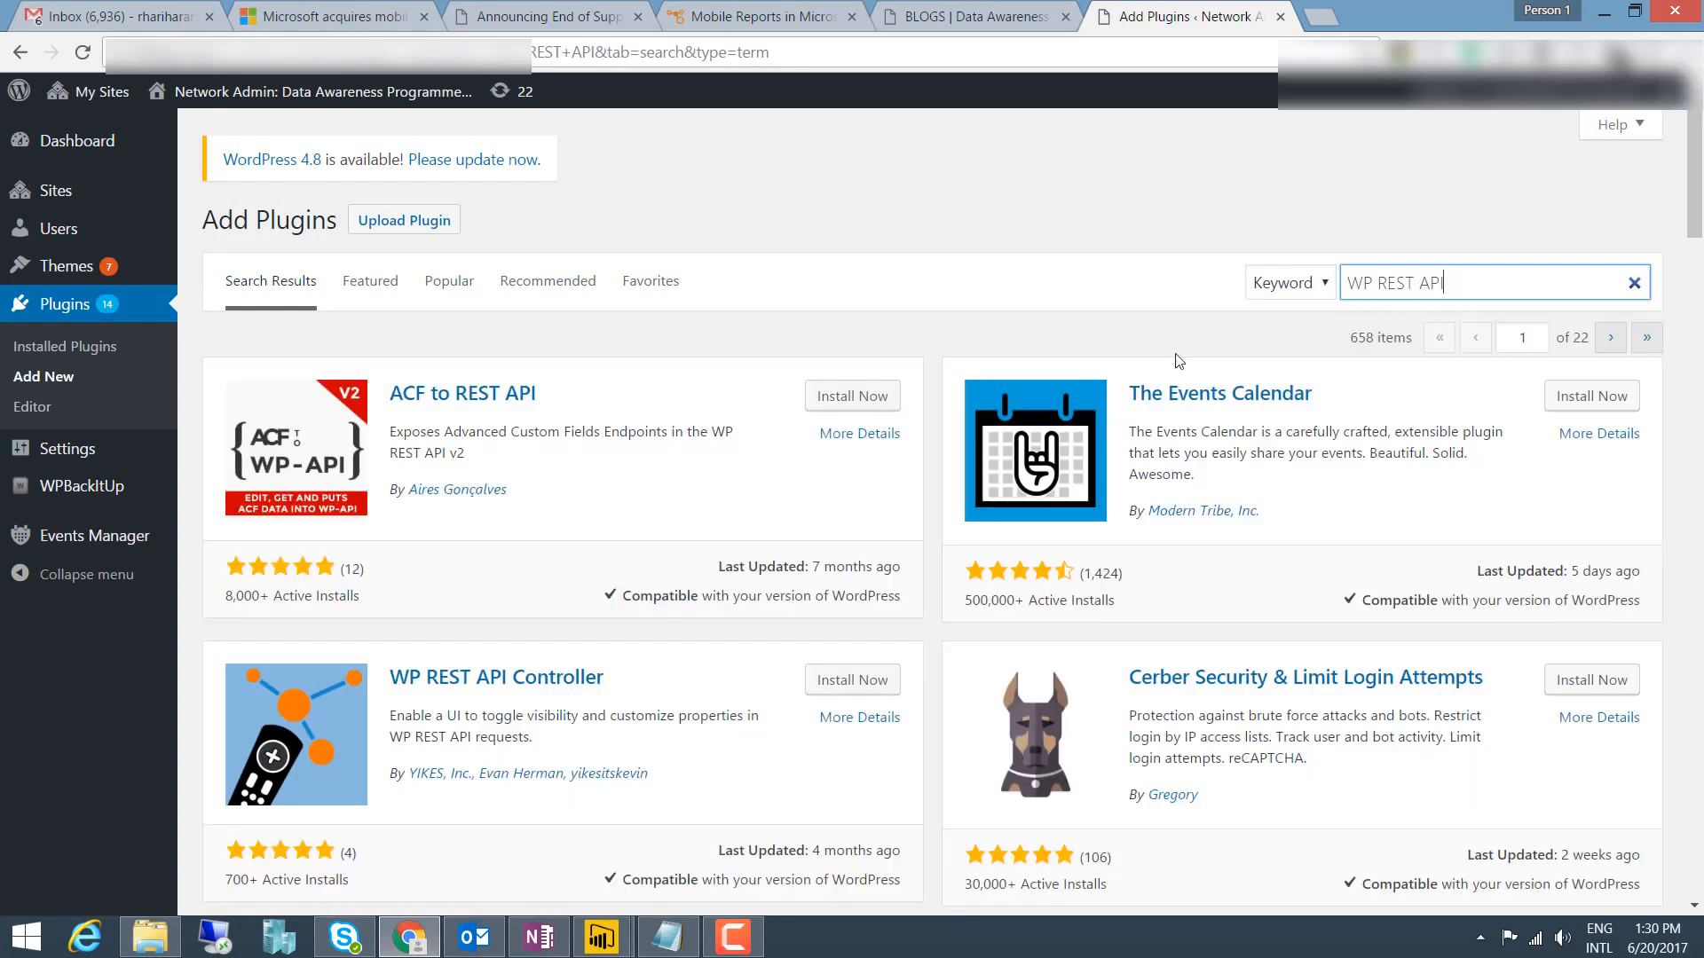
{"action": "scroll", "coordinate": [519, 568], "scroll_direction": "down", "scroll_amount": 9}
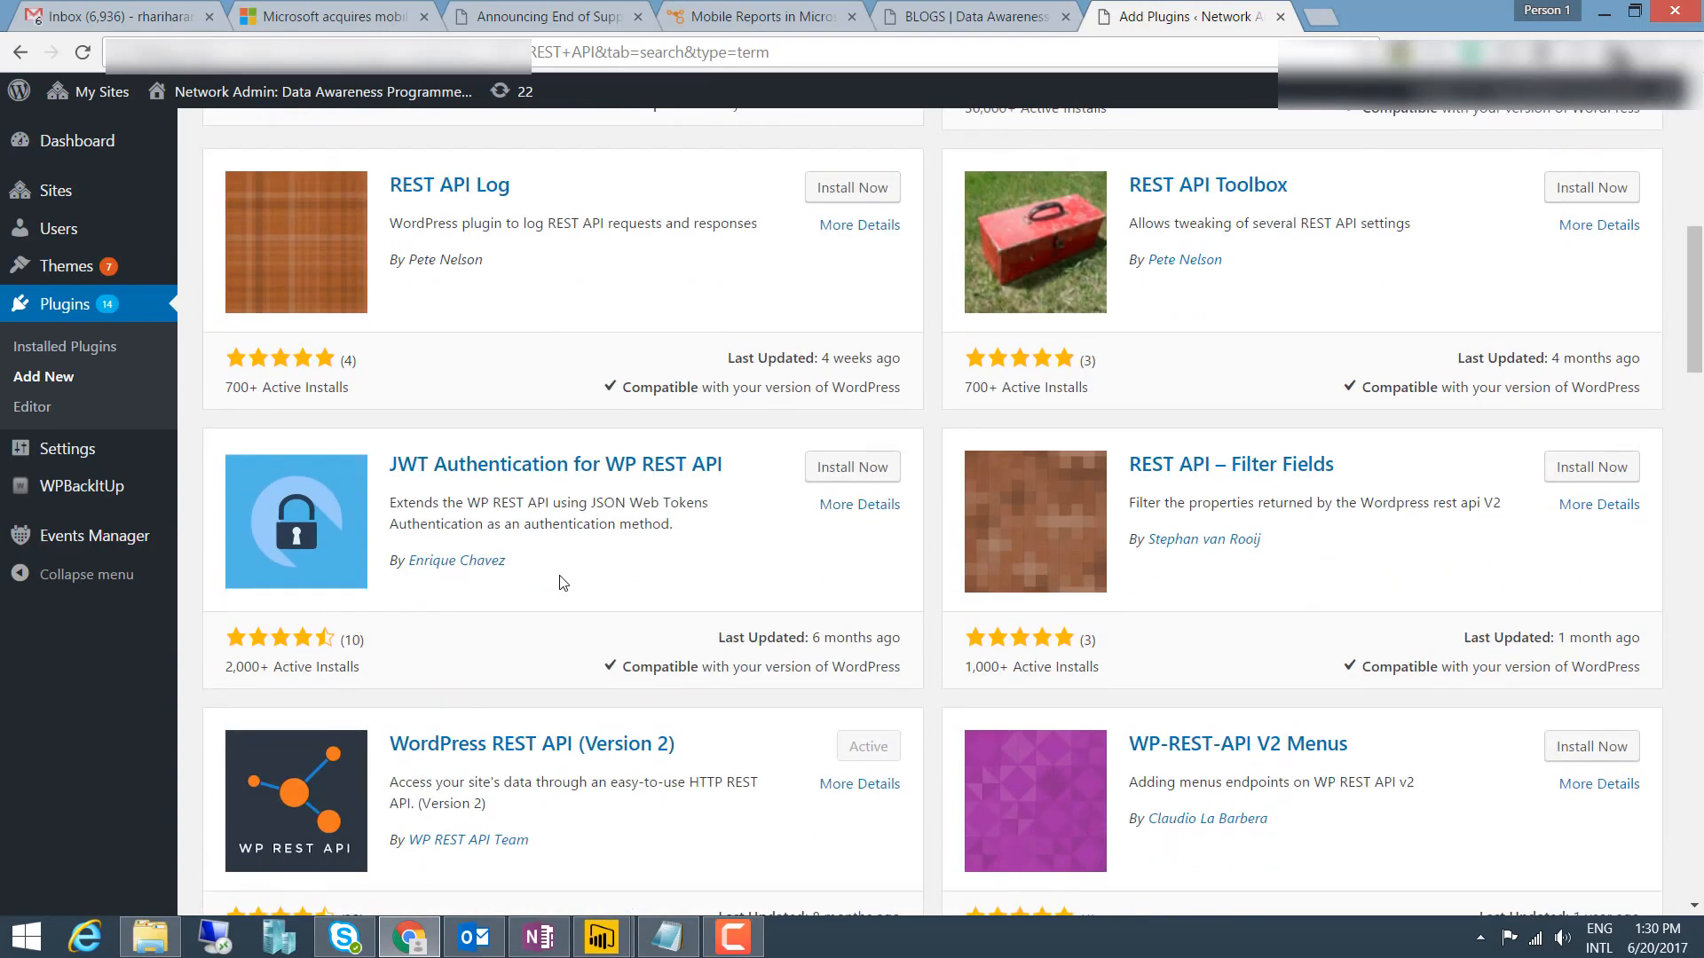
{"action": "scroll", "coordinate": [533, 621], "scroll_direction": "down", "scroll_amount": 1}
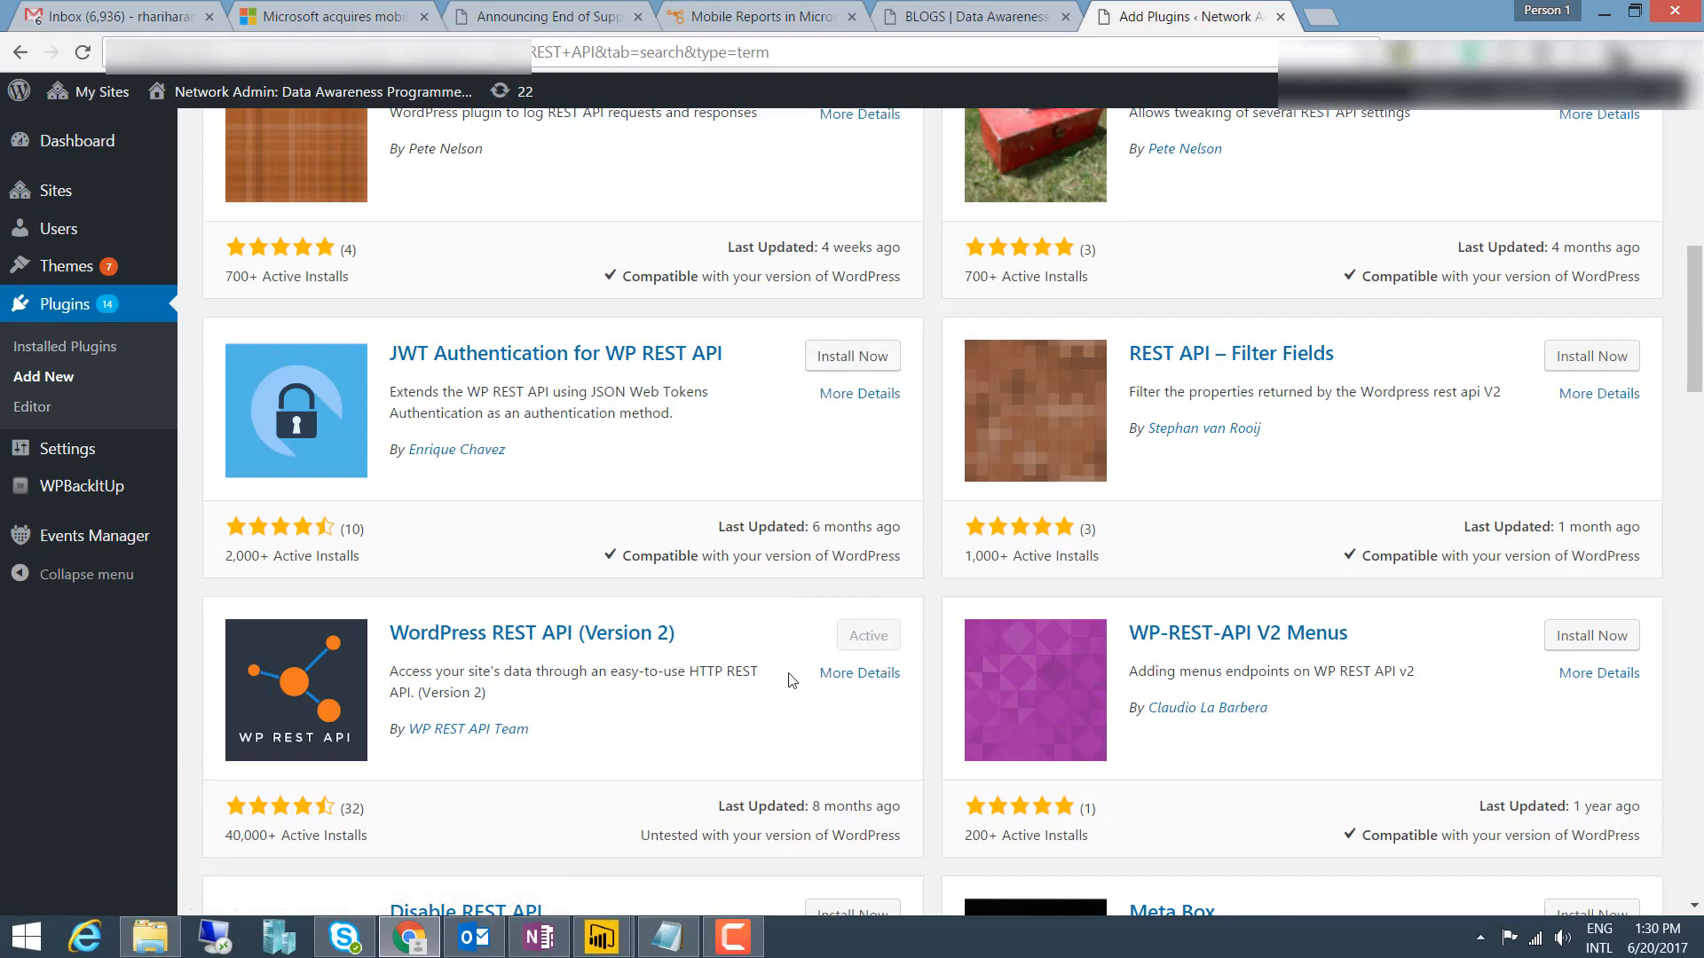
Copy the endpoint path wp-json/wp/v2/posts from the details of the installed WP REST API plugin
{"action": "left_click", "coordinate": [71, 309]}
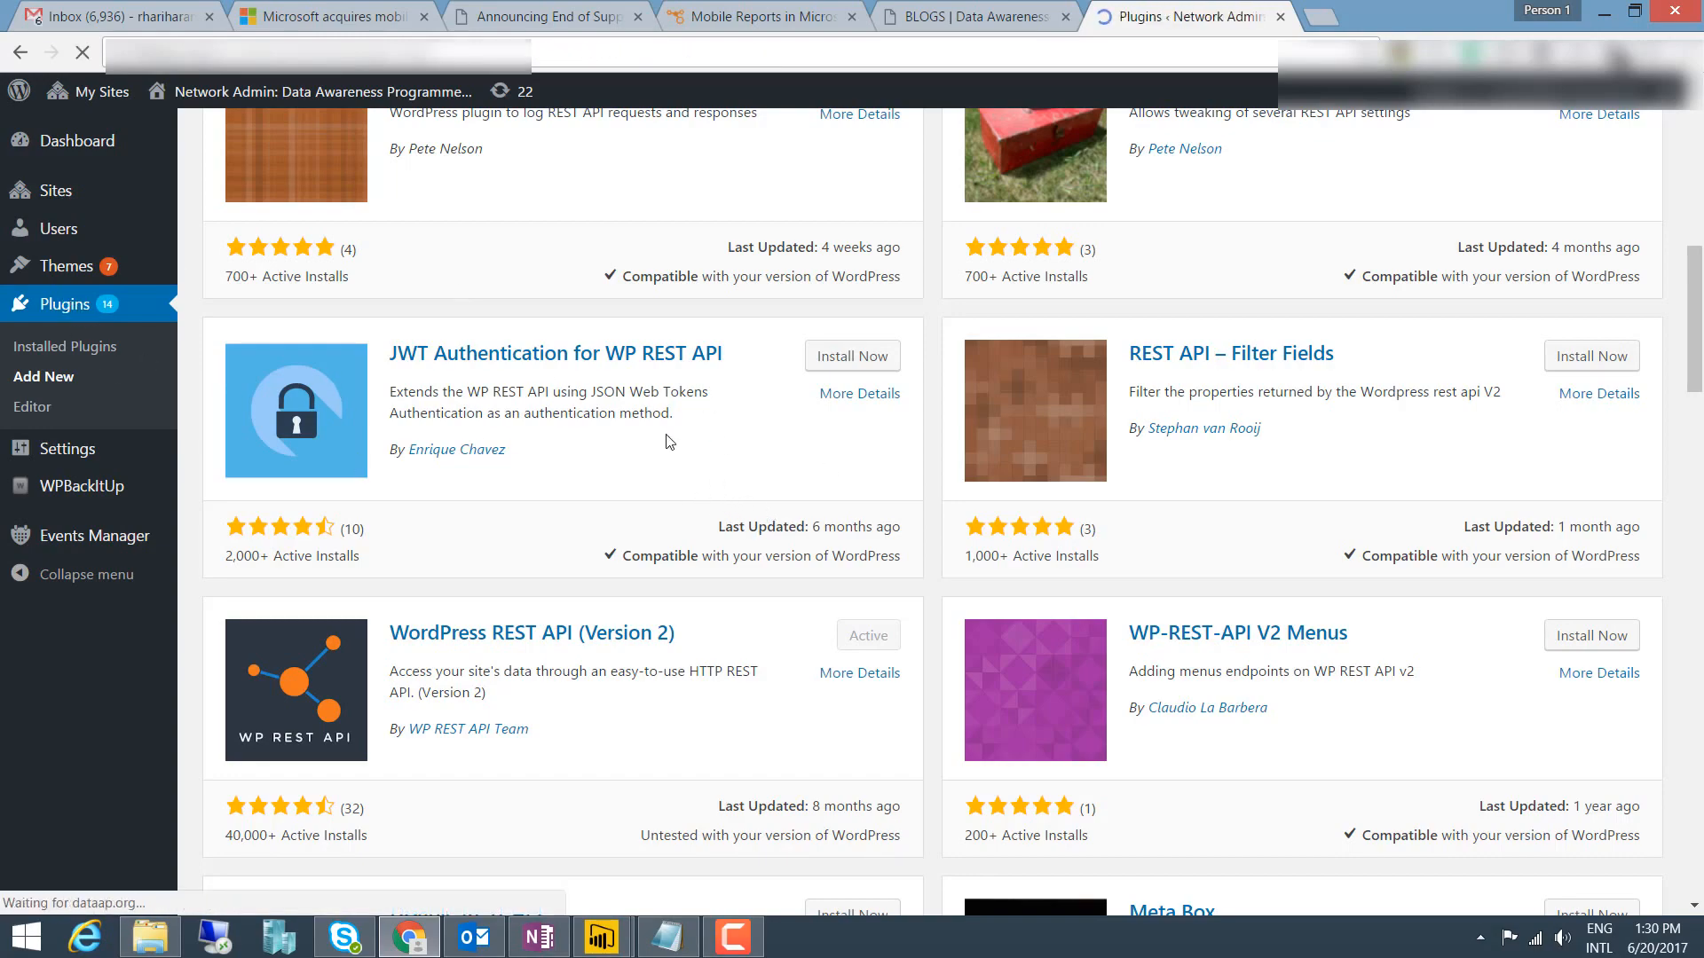
{"action": "scroll", "coordinate": [733, 480], "scroll_direction": "down", "scroll_amount": 20}
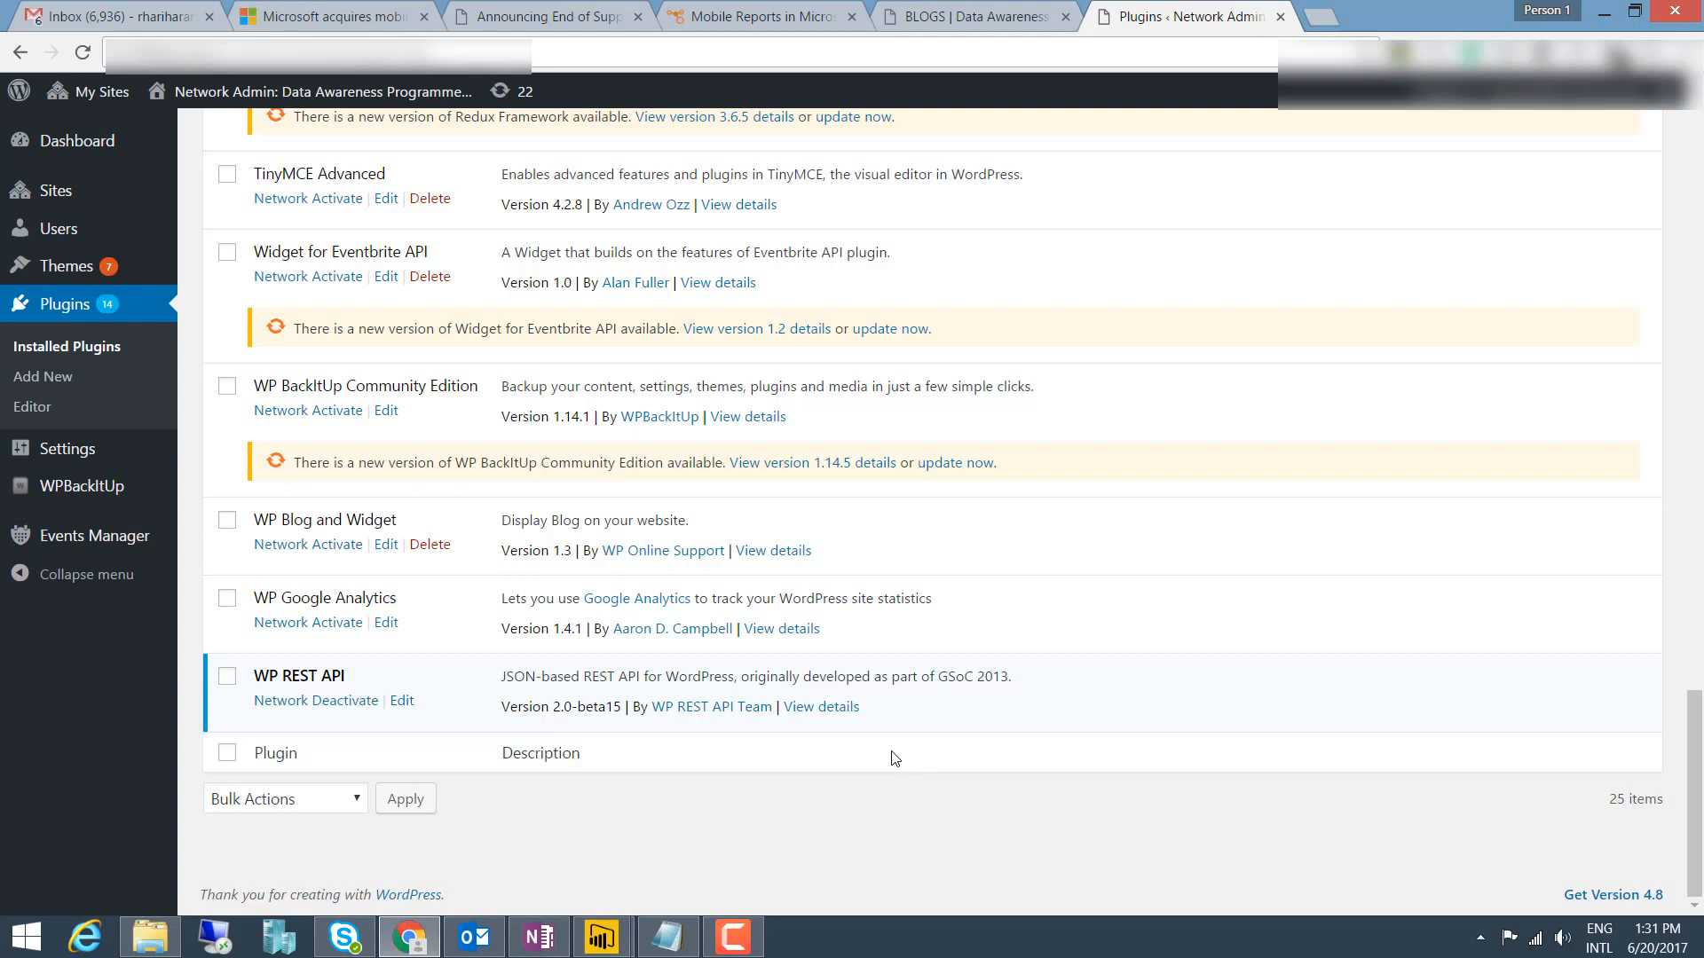
{"action": "left_click", "coordinate": [816, 708]}
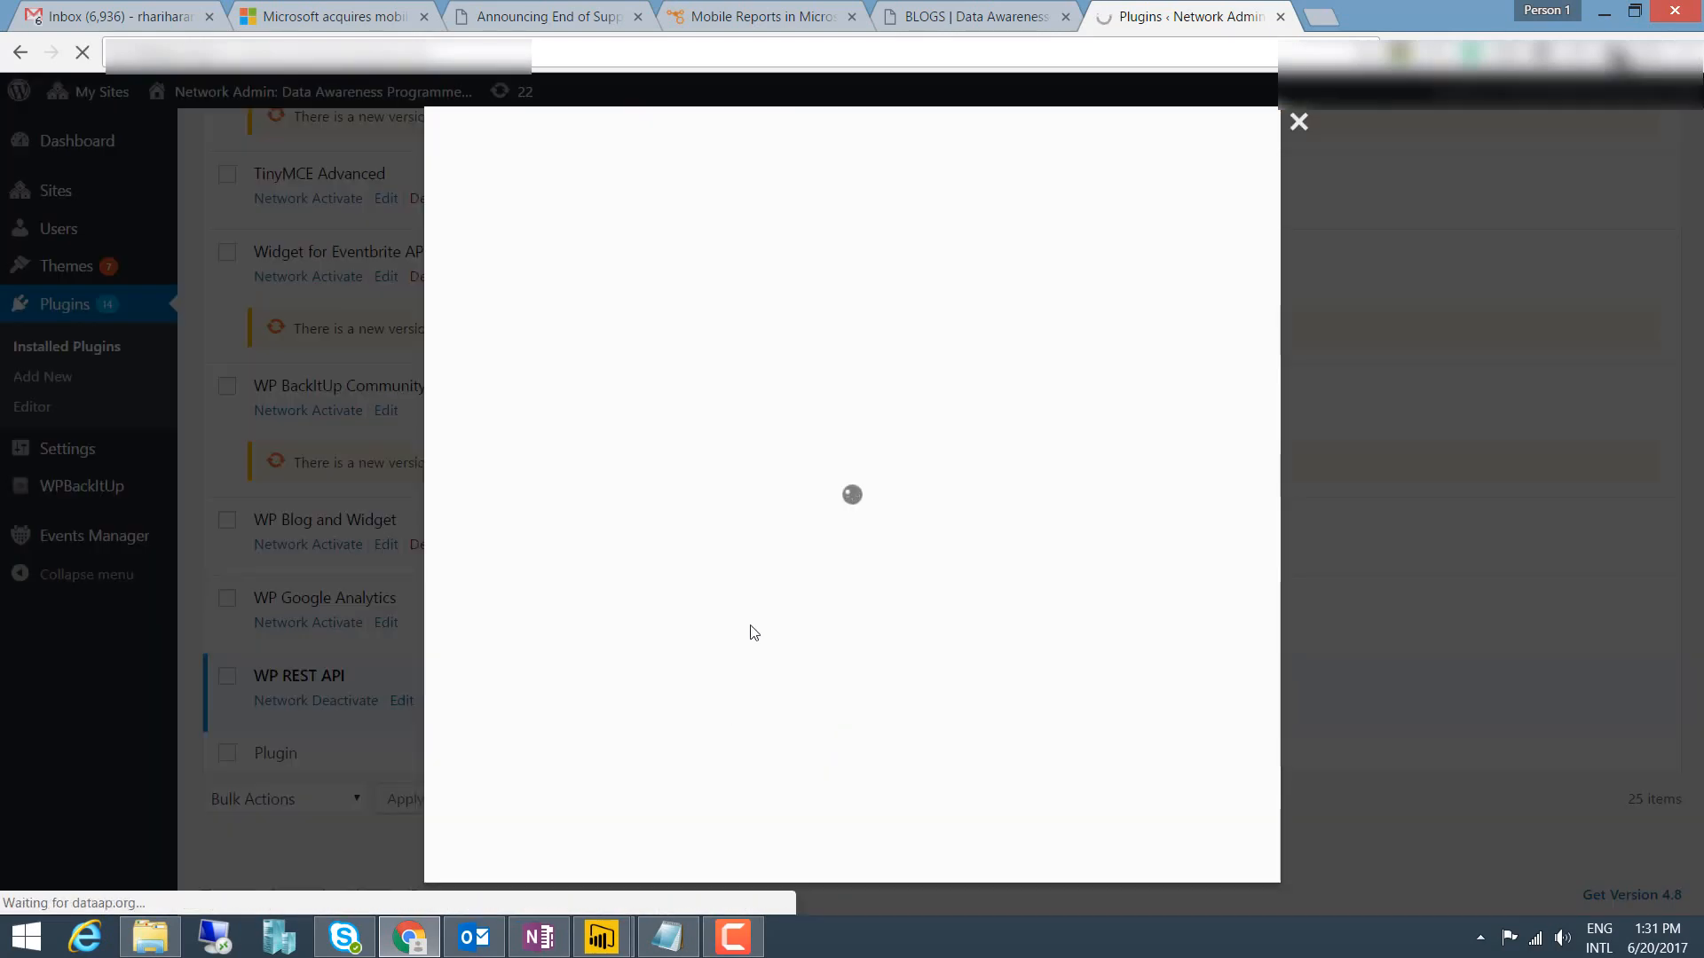
{"action": "scroll", "coordinate": [672, 596], "scroll_direction": "down", "scroll_amount": 4}
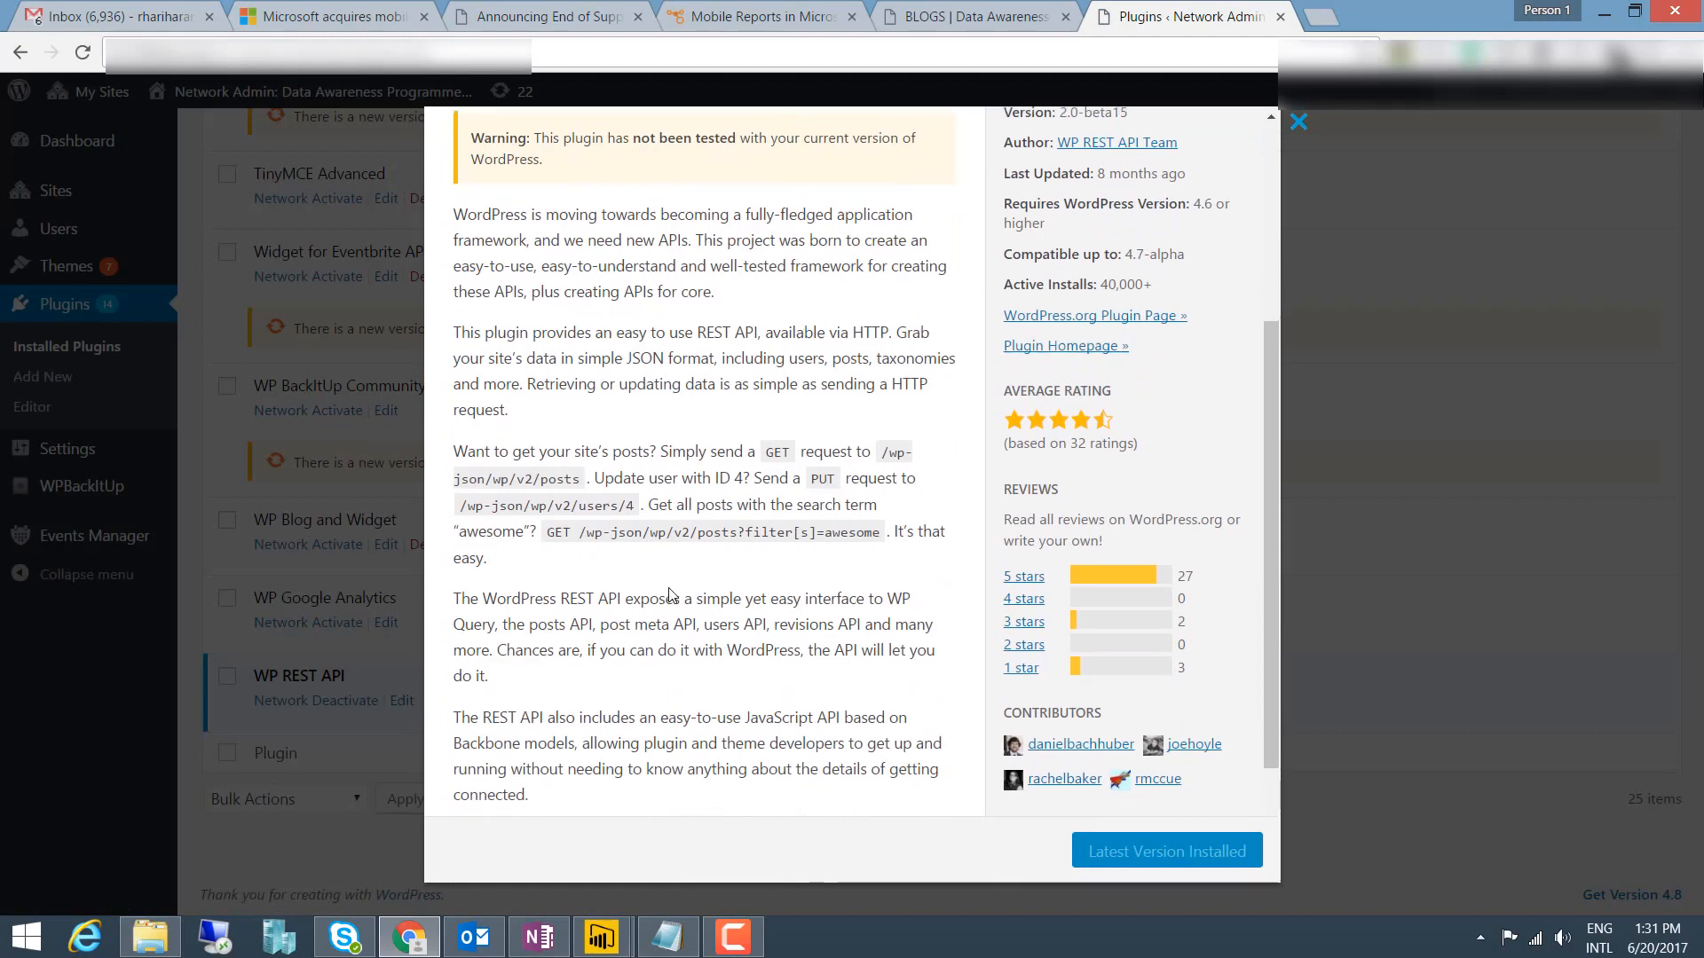
{"action": "scroll", "coordinate": [672, 596], "scroll_direction": "down", "scroll_amount": 1}
{"action": "left_click_drag", "start_coordinate": [585, 429], "coordinate": [739, 435]}
{"action": "key", "text": "ctrl+c"}
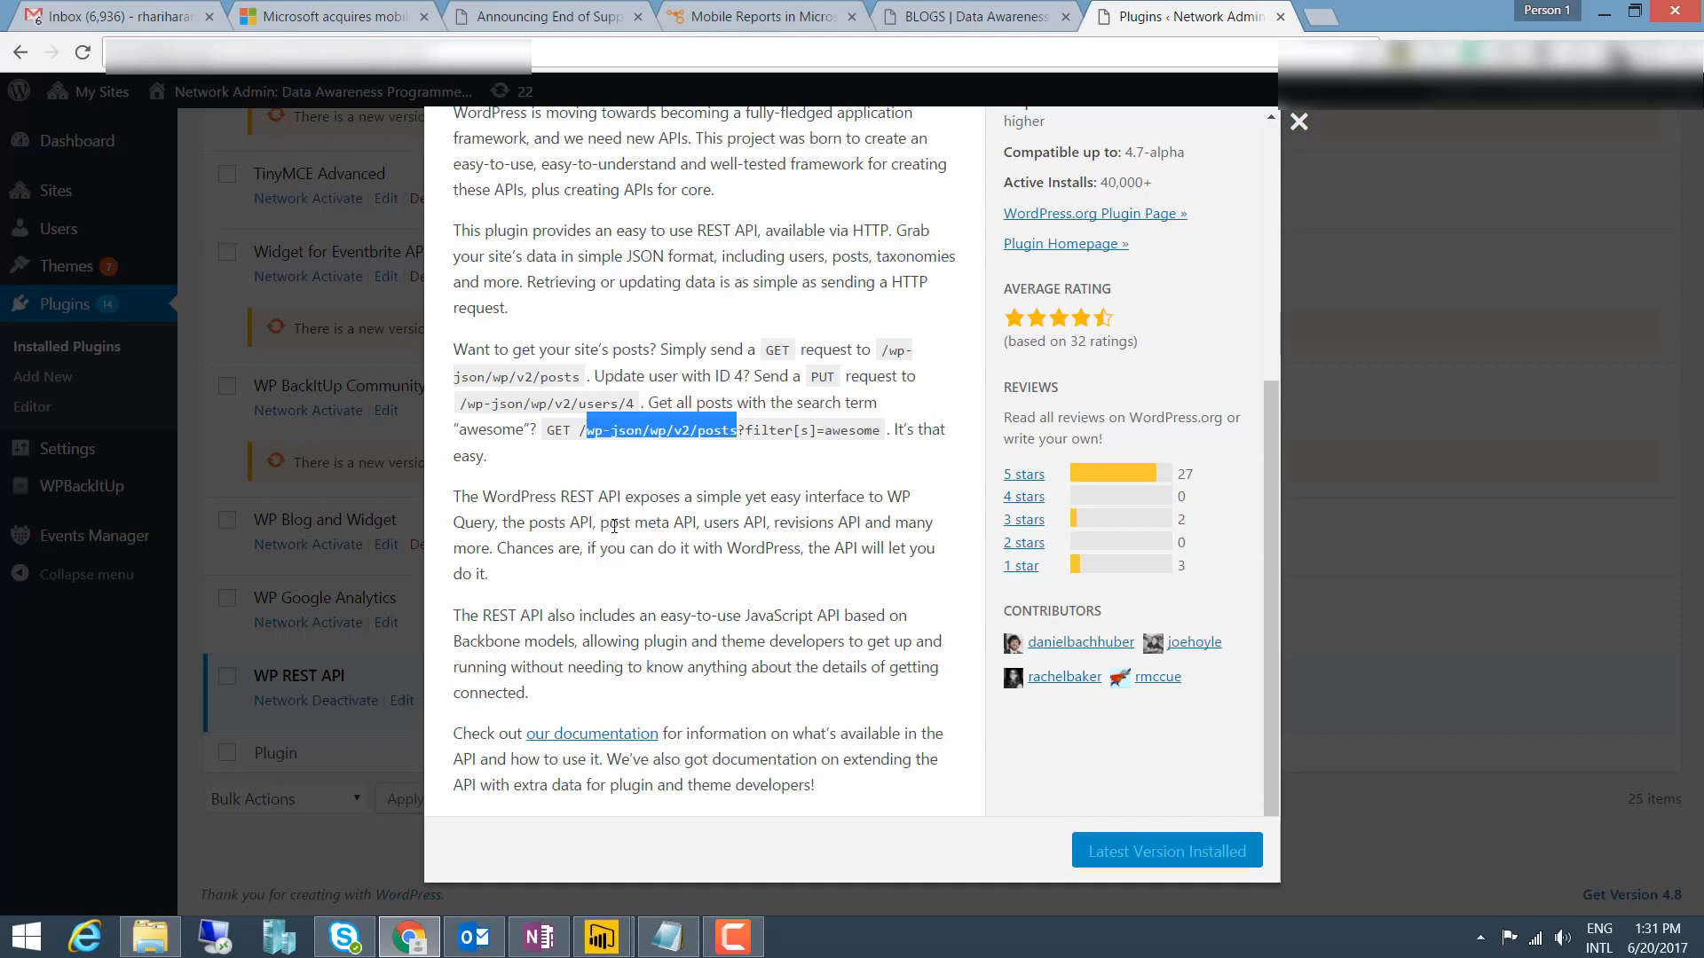
Switch back to the untitled report in Power BI Desktop and start a connection to a Web data source
{"action": "mouse_move", "coordinate": [601, 937]}
{"action": "left_click", "coordinate": [710, 877]}
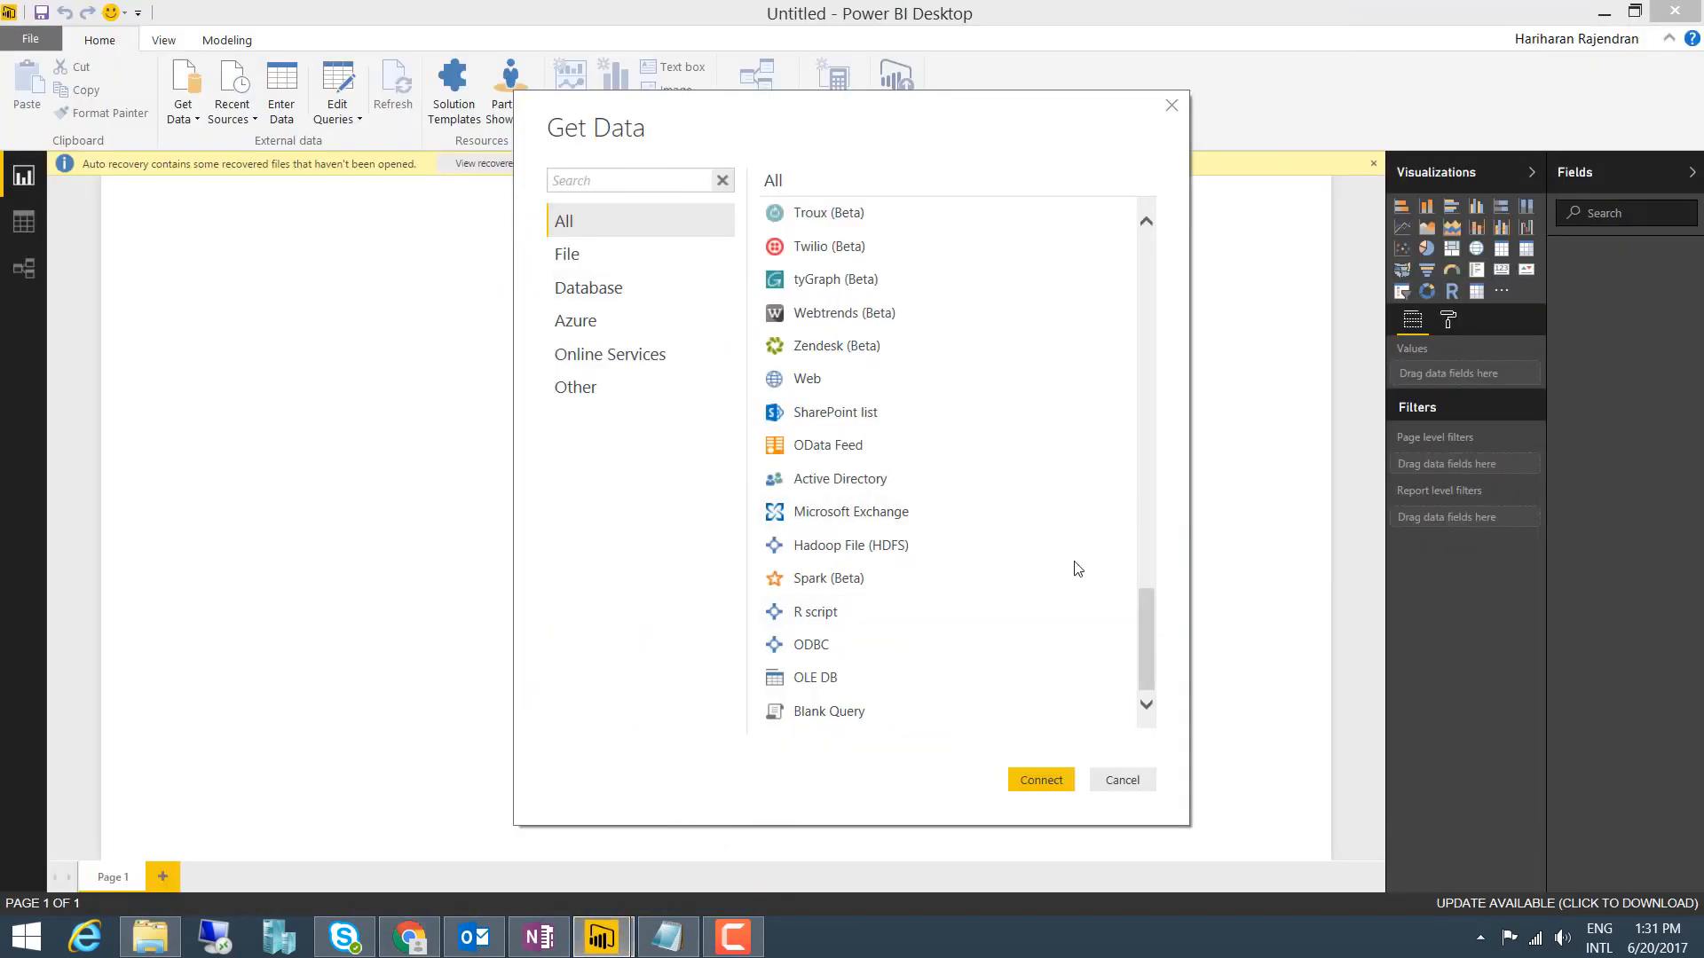
{"action": "mouse_move", "coordinate": [1150, 625]}
{"action": "left_mouse_down"}
{"action": "mouse_move", "coordinate": [1162, 259]}
{"action": "mouse_move", "coordinate": [1137, 652]}
{"action": "left_mouse_up"}
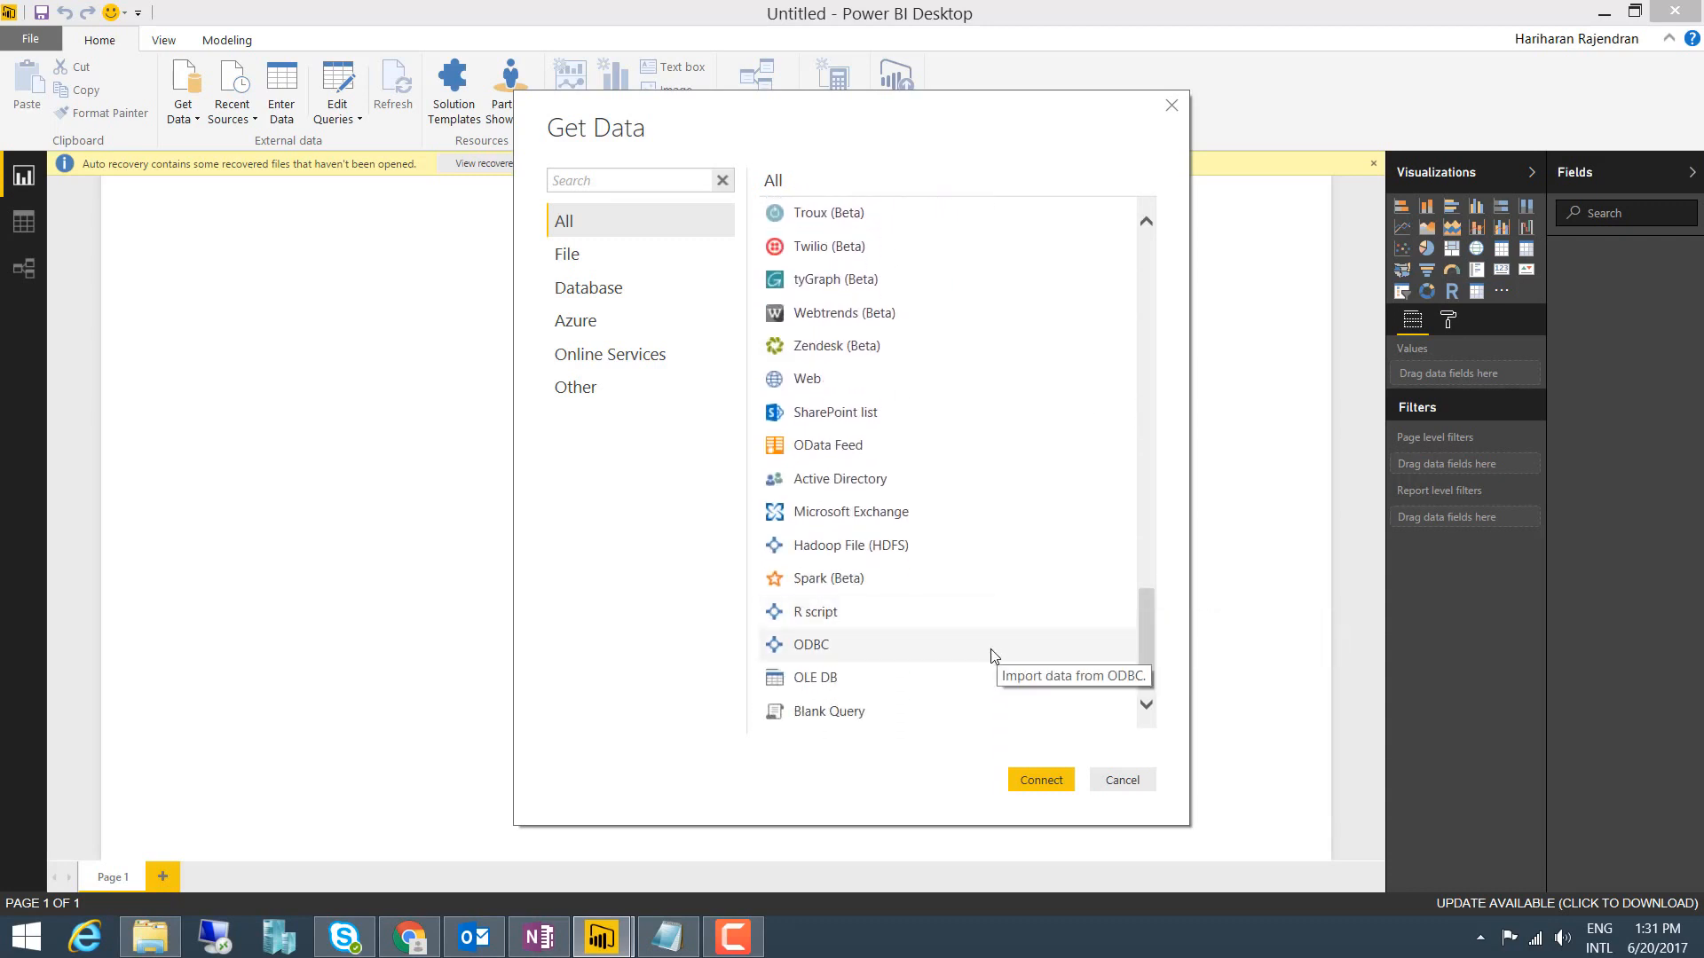
{"action": "left_click", "coordinate": [818, 387]}
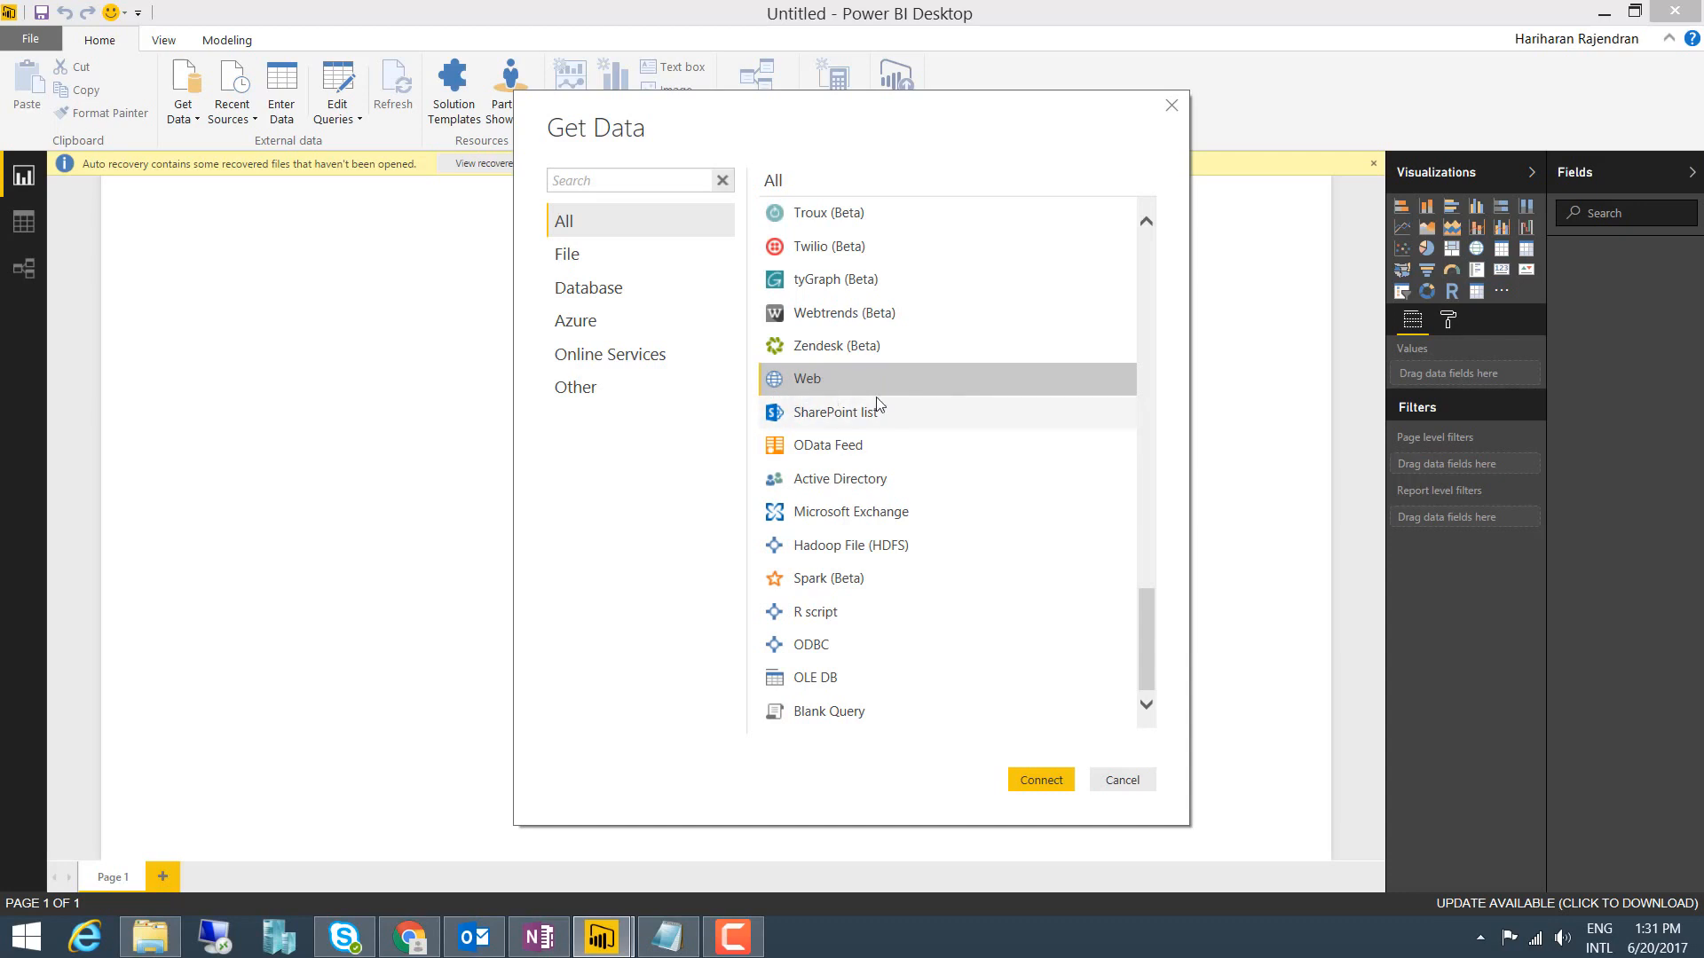
{"action": "left_click", "coordinate": [1042, 781]}
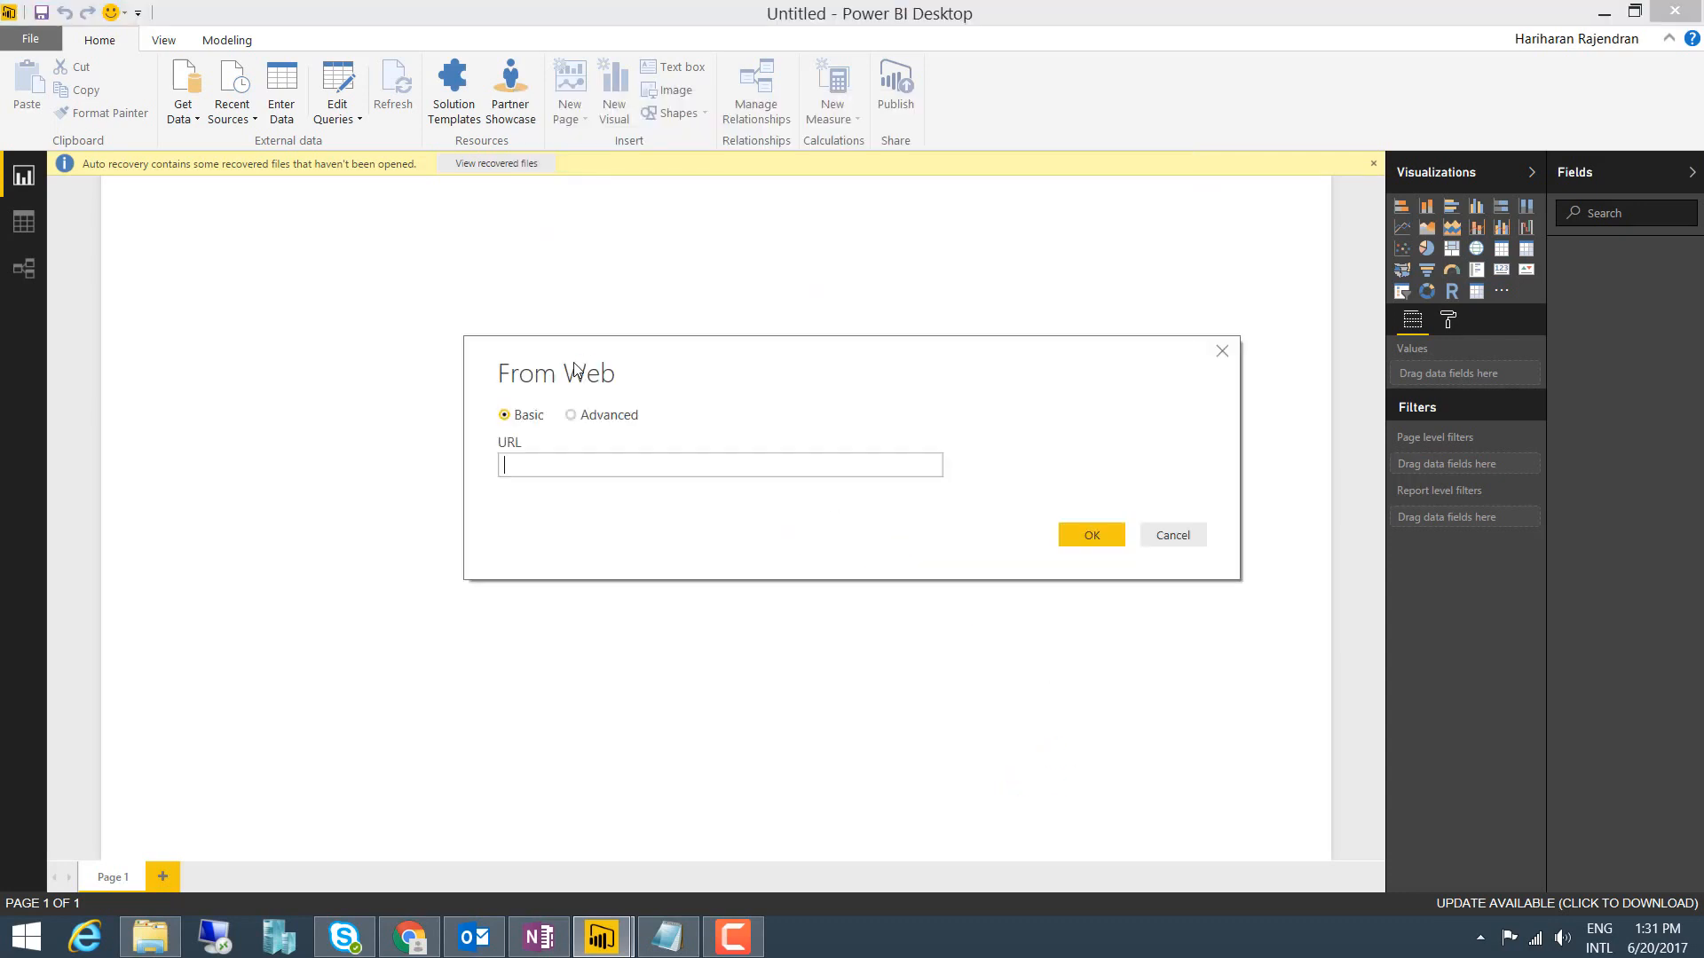
{"action": "key", "text": "ctrl+v"}
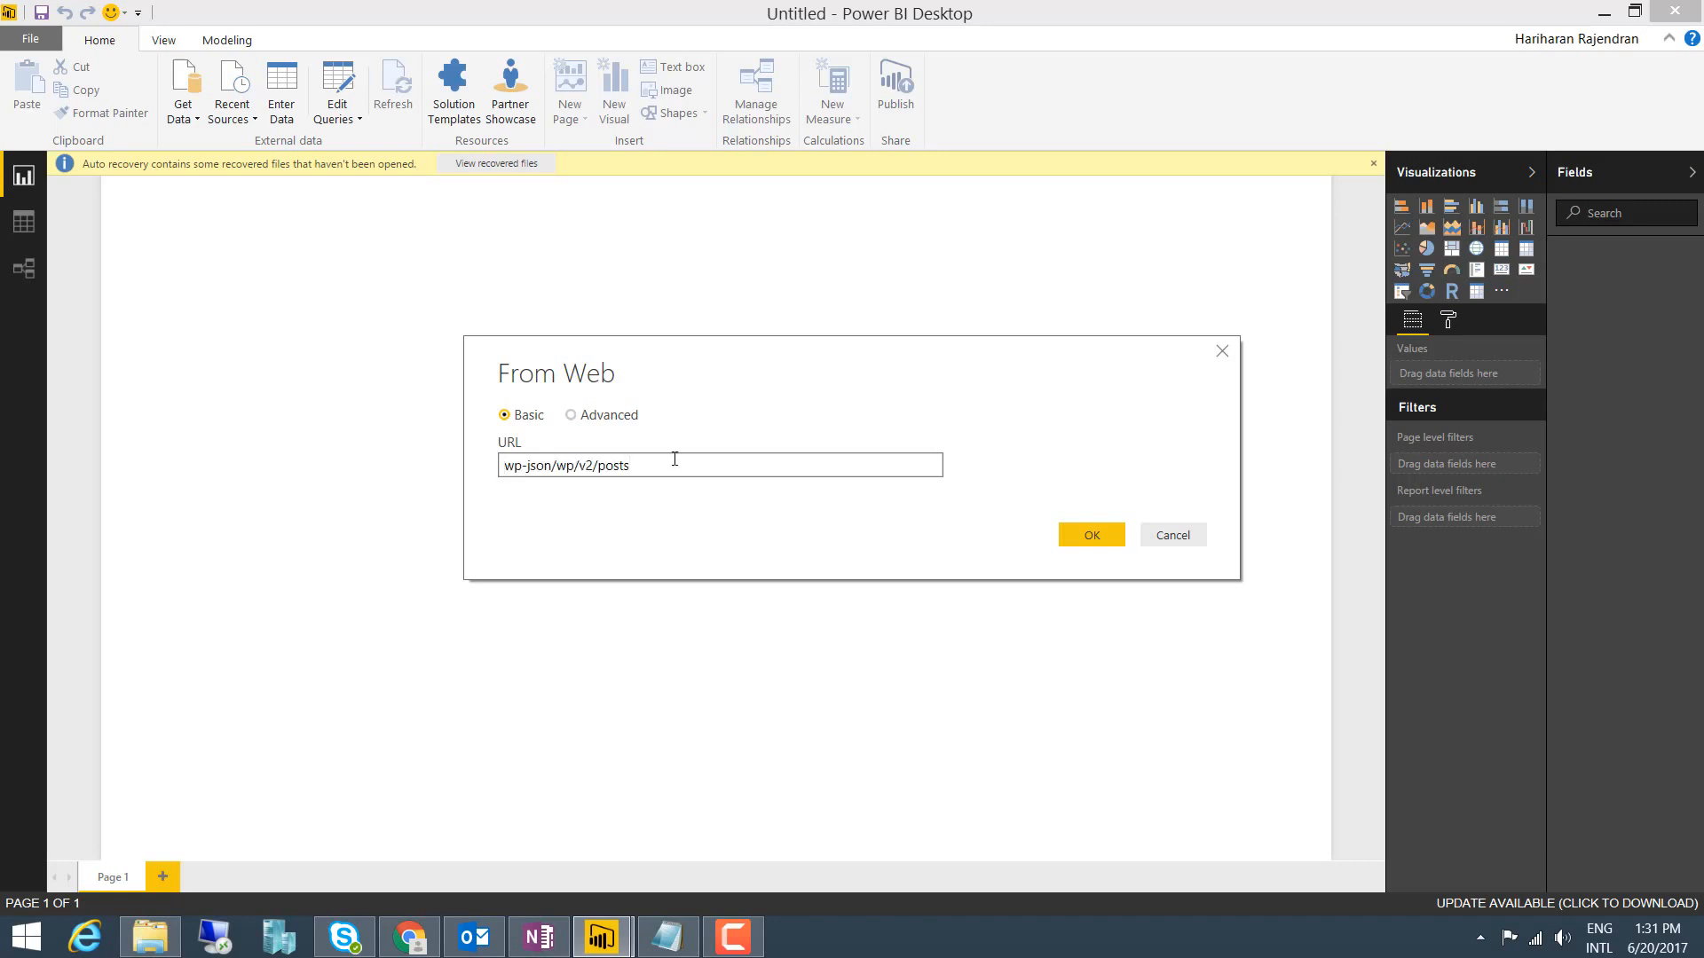
{"action": "type", "text": "/"}
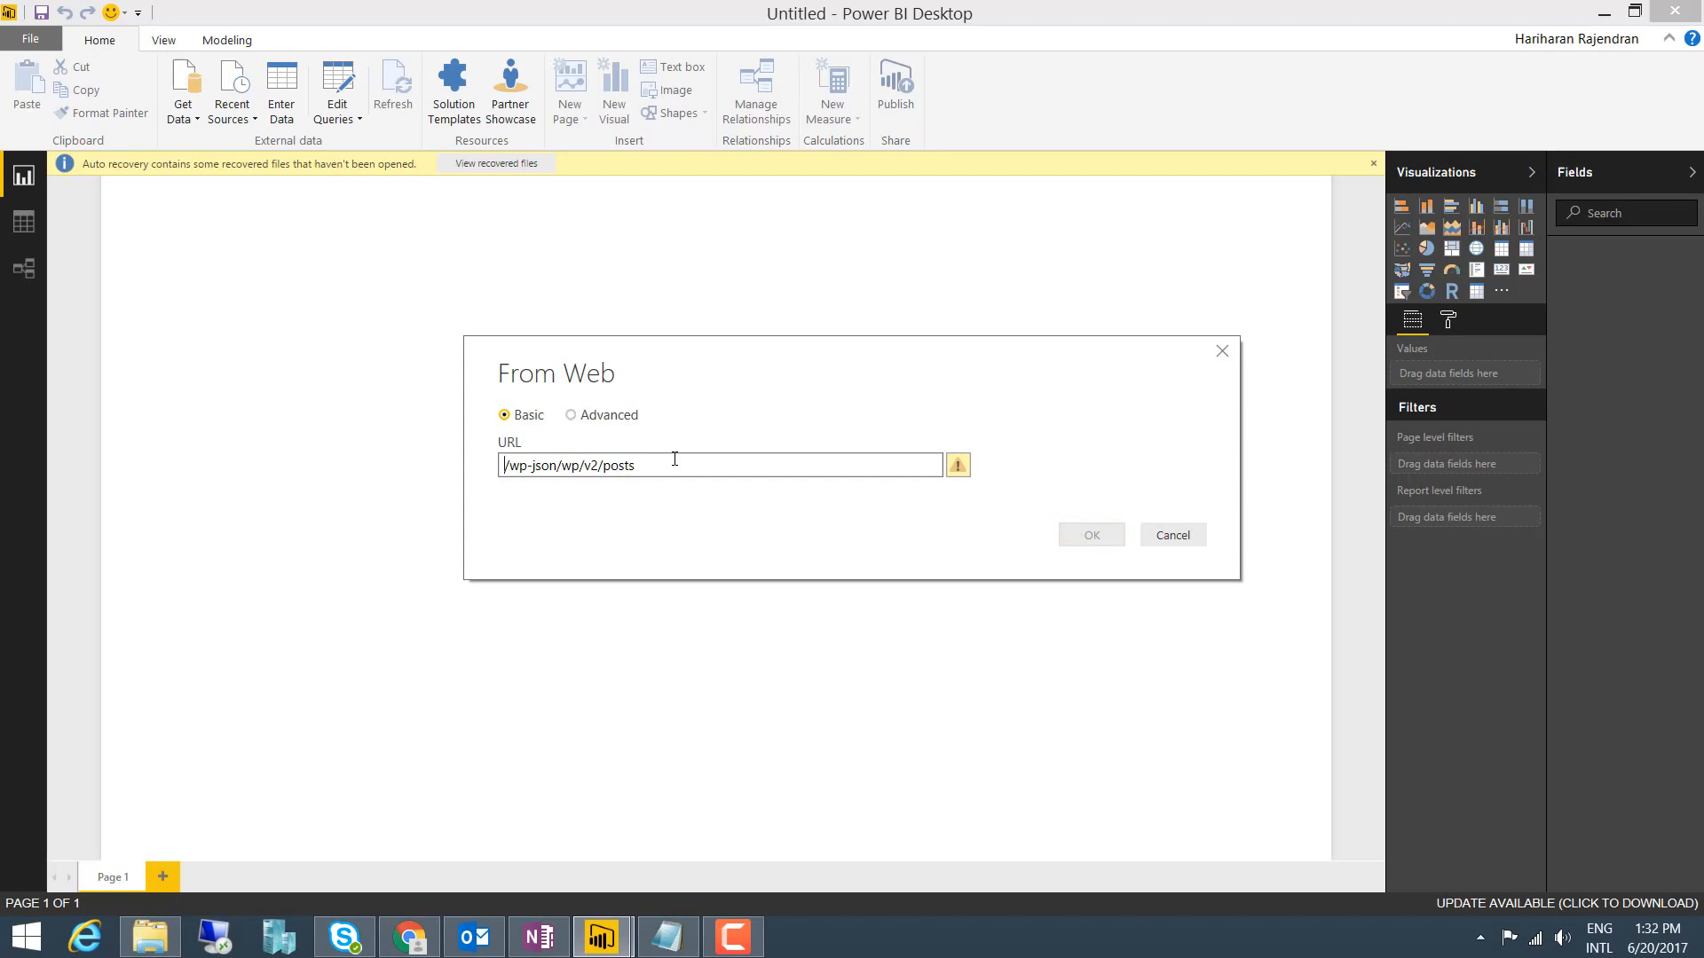
{"action": "type", "text": "http://"}
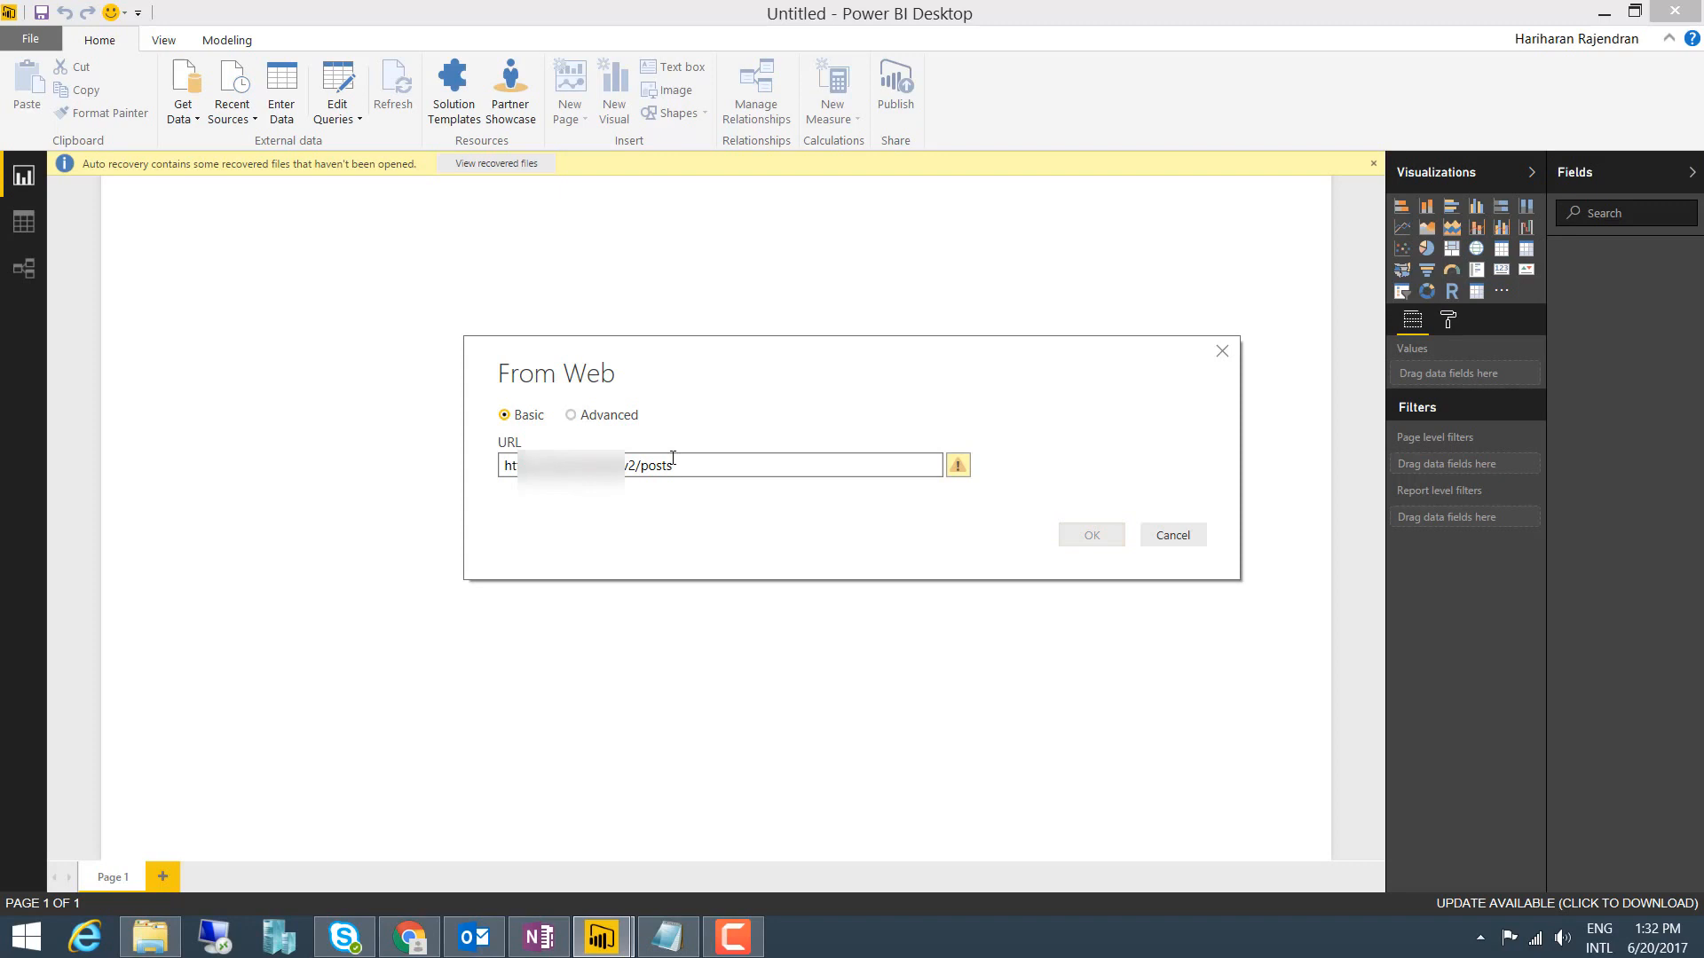
{"action": "type", "text": "www.da"}
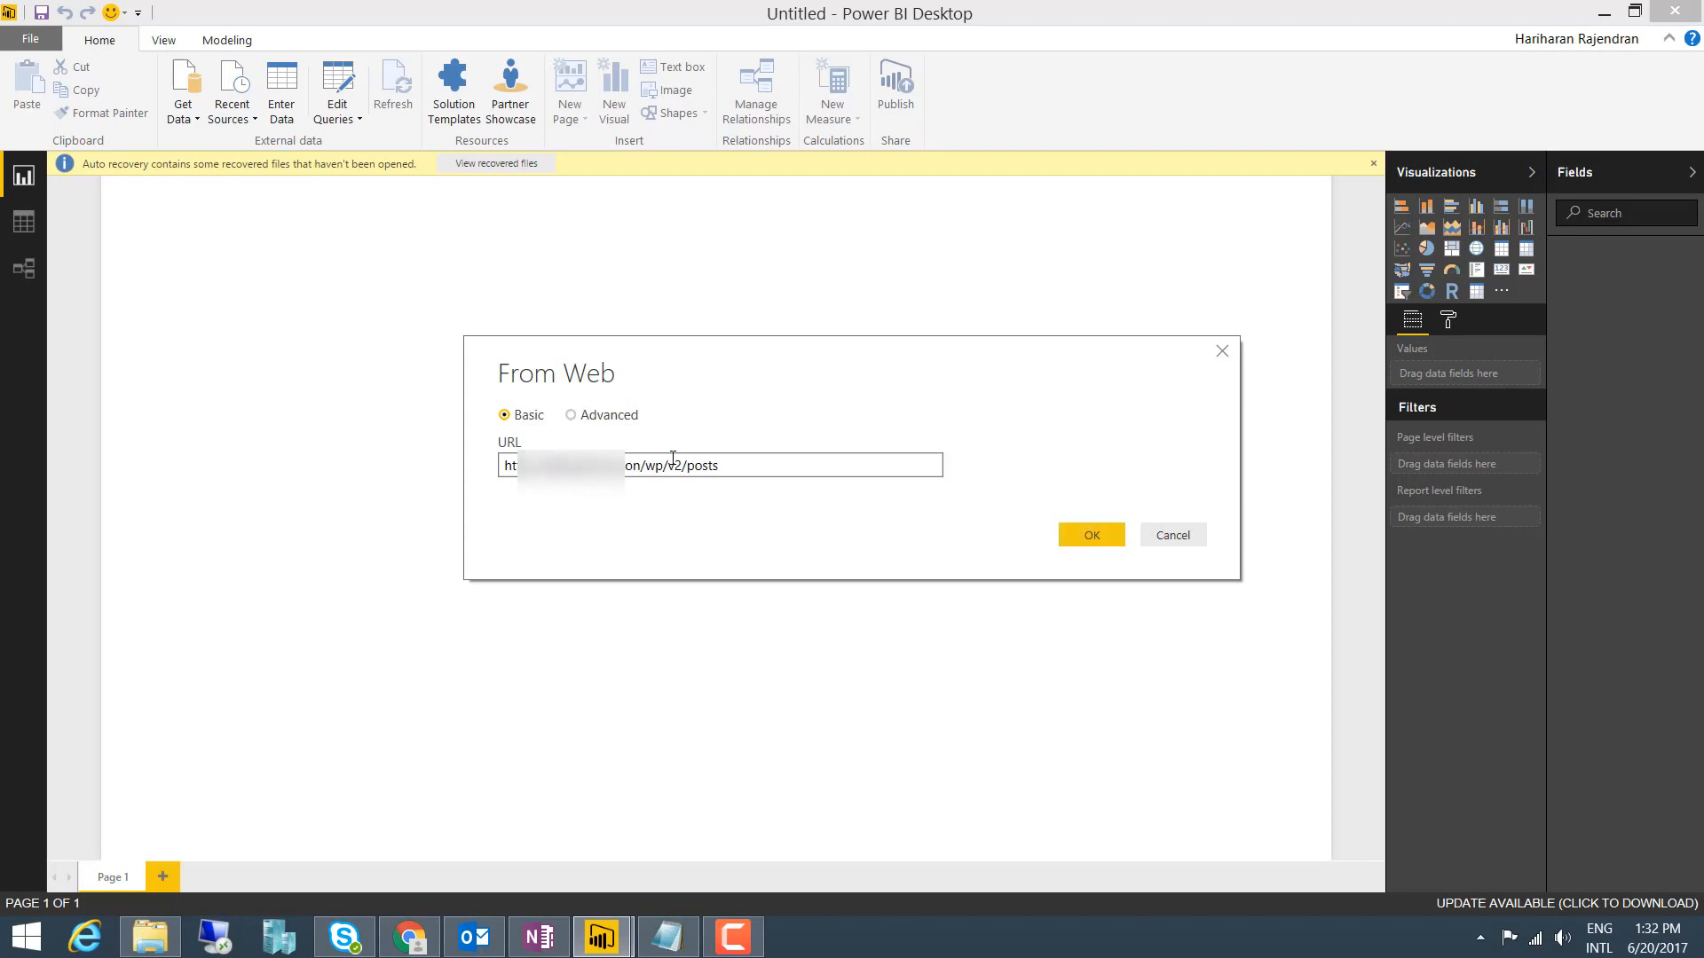
{"action": "key", "text": "BackSpace"}
{"action": "type", "text": "org"}
{"action": "left_click", "coordinate": [1097, 537]}
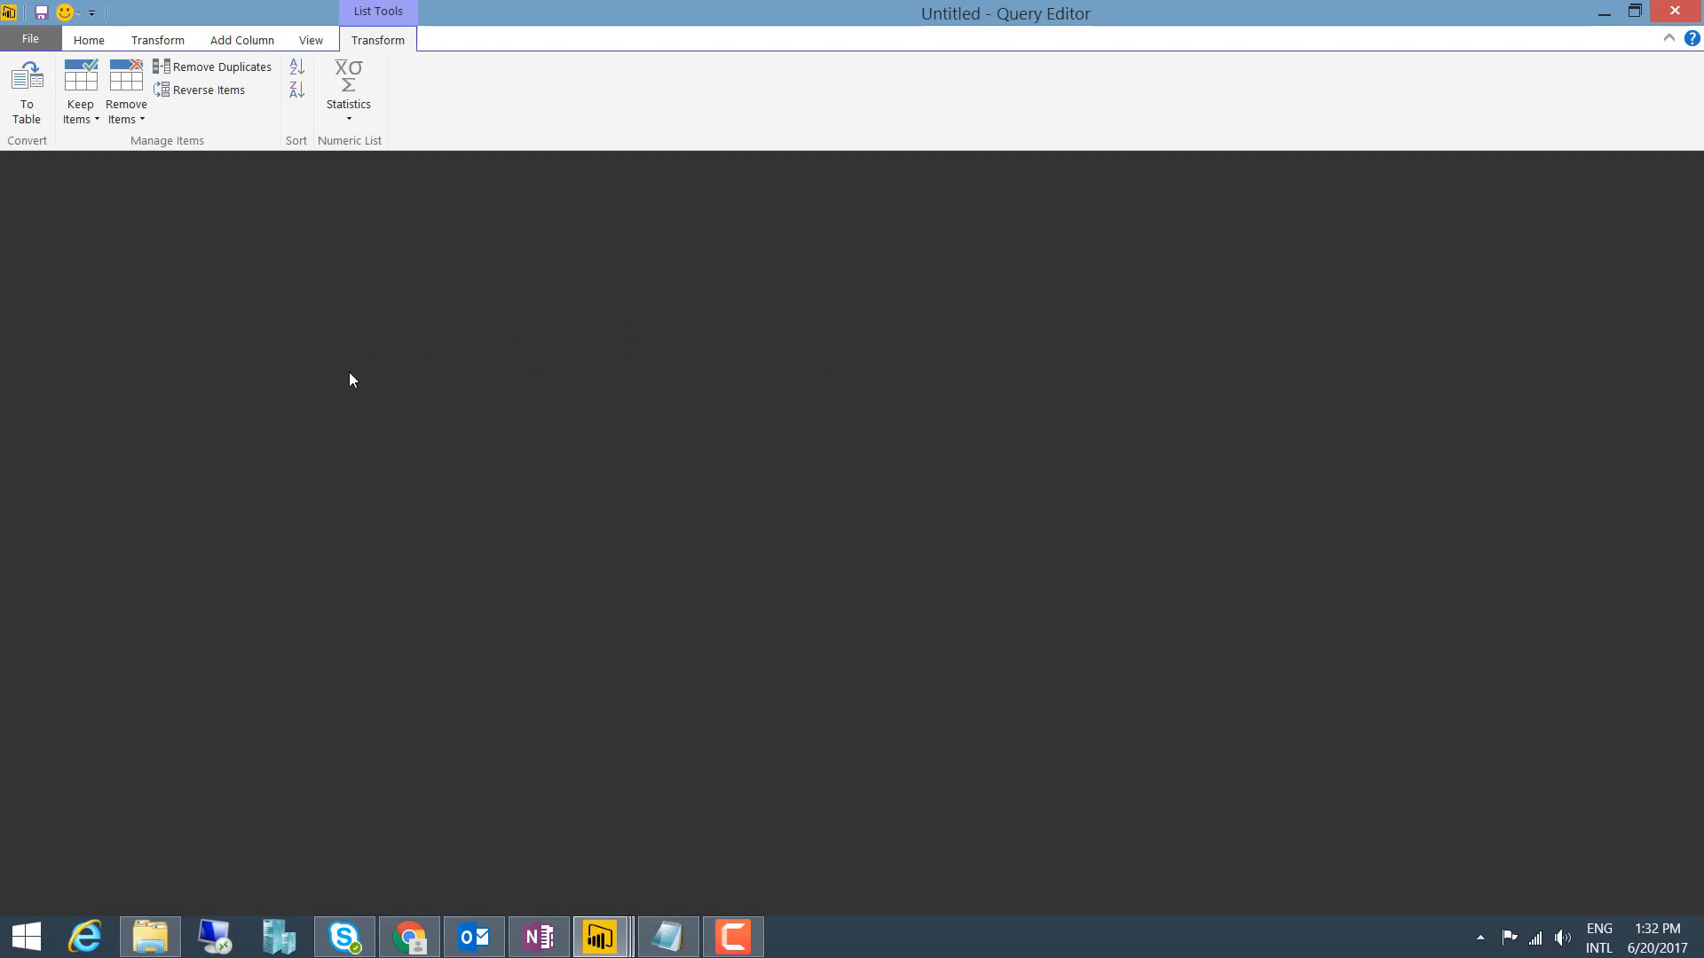
Bring the untitled report's Query Editor window to the front and refresh the posts query preview
{"action": "mouse_move", "coordinate": [600, 938]}
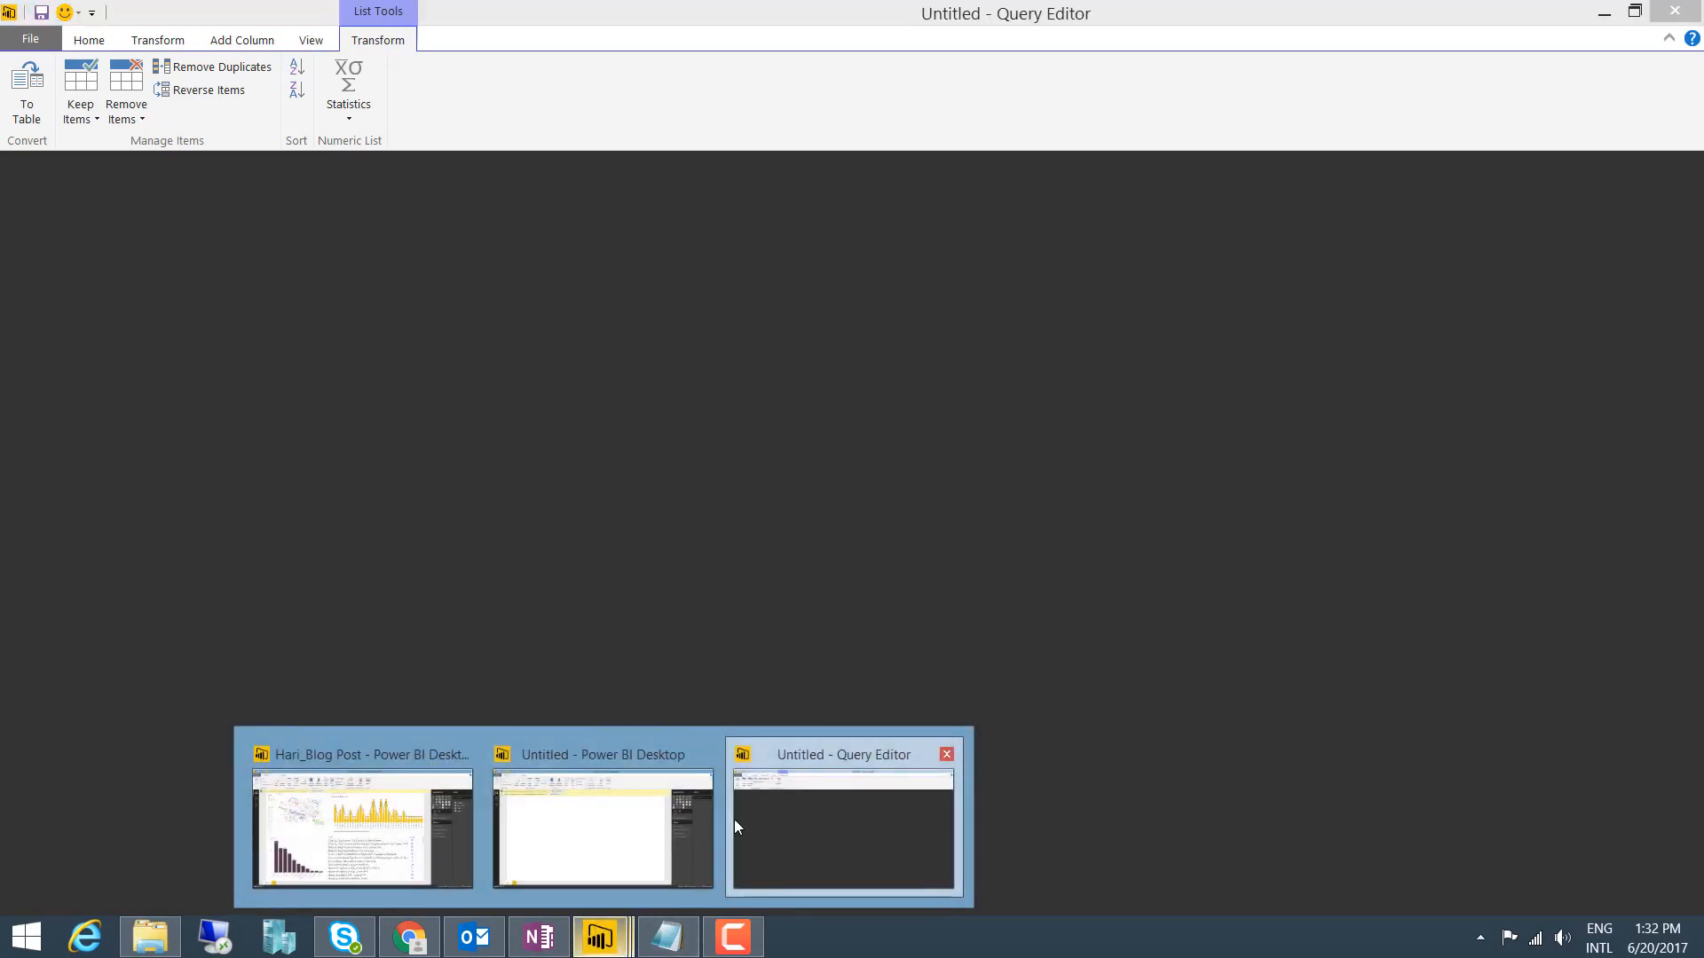
{"action": "mouse_move", "coordinate": [694, 826]}
{"action": "left_click", "coordinate": [823, 828]}
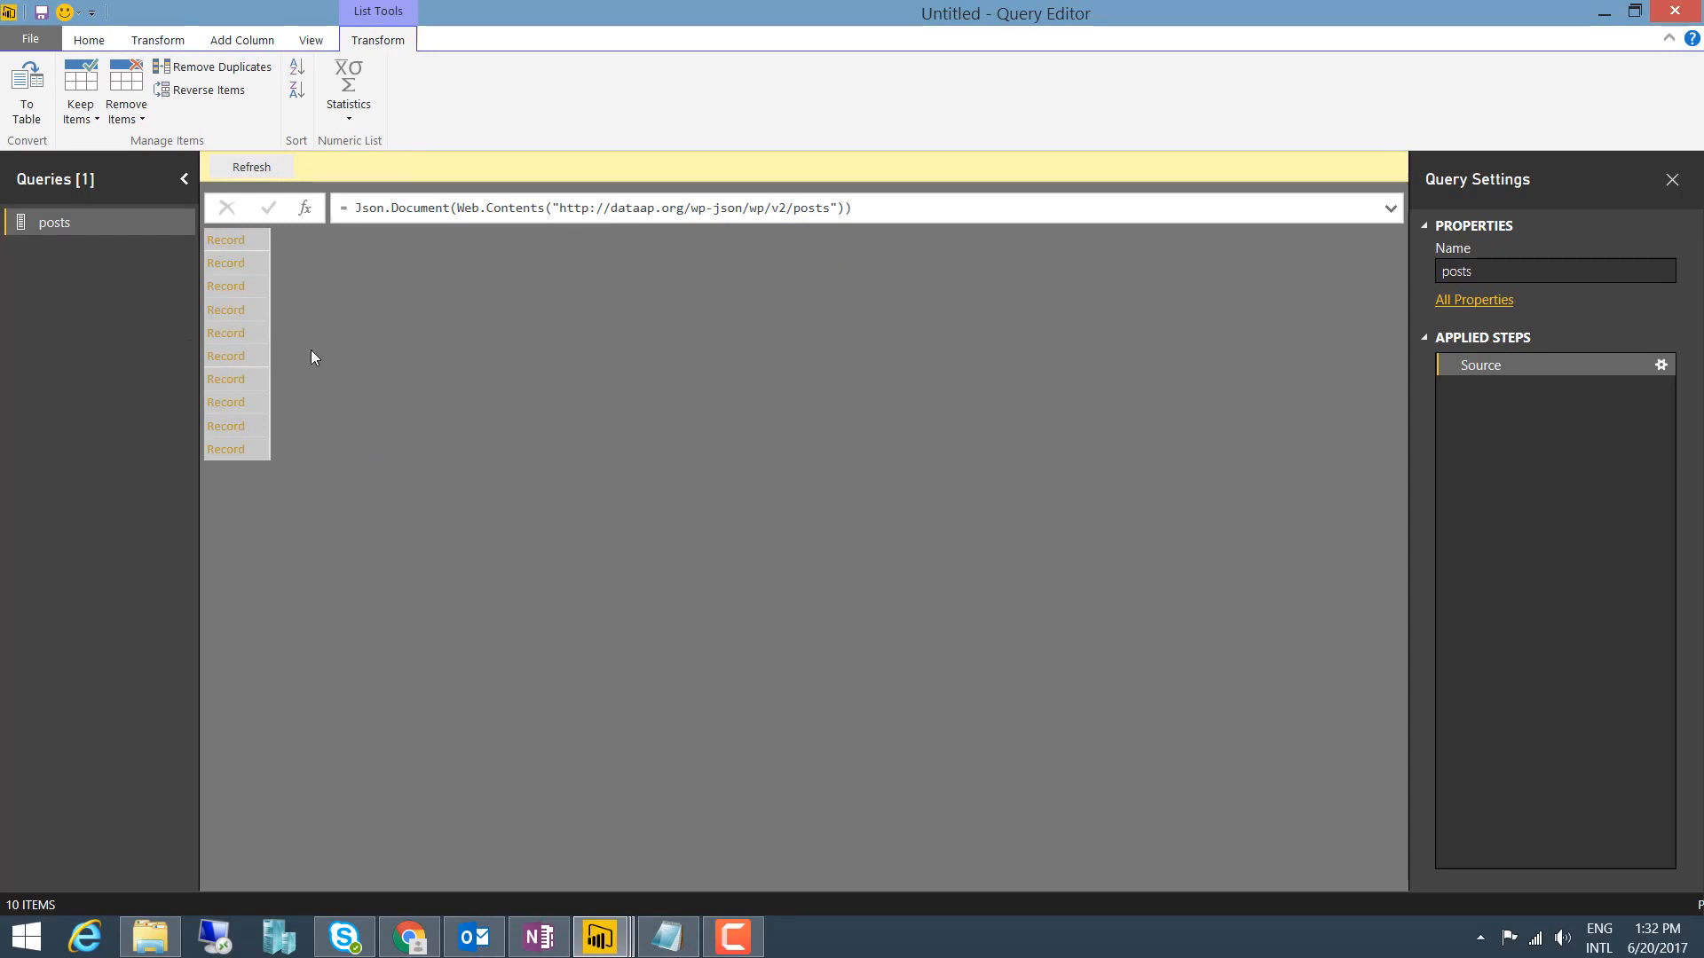
{"action": "left_click", "coordinate": [278, 173]}
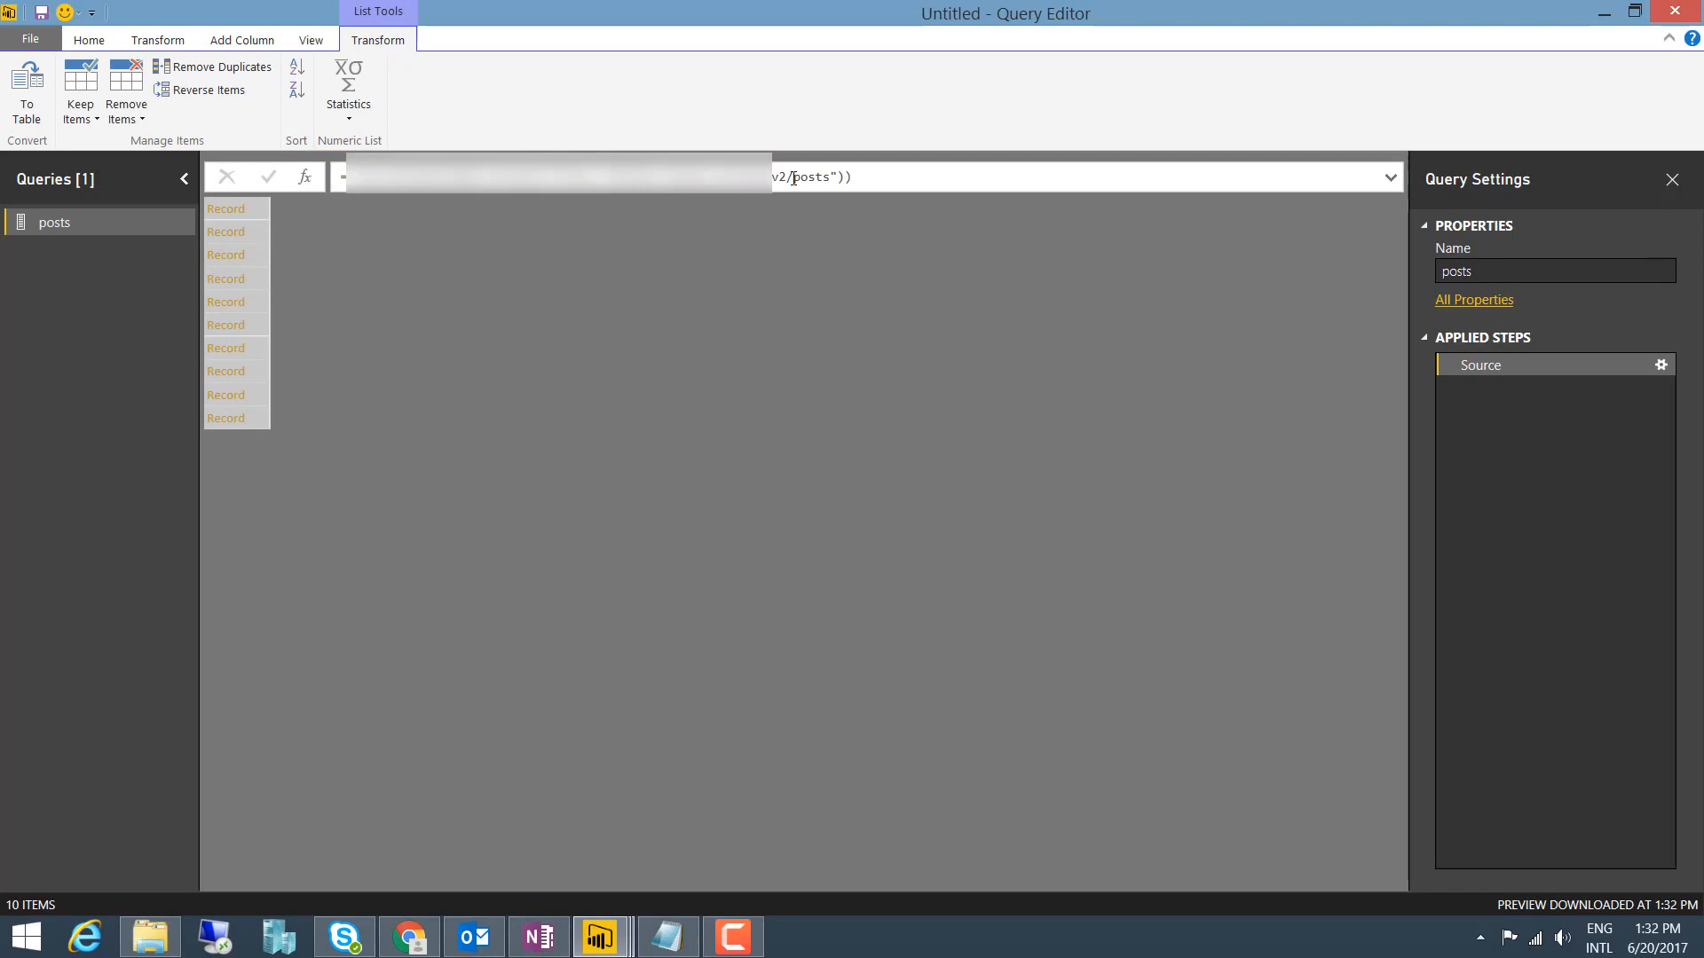
Convert the posts record list to a table with delimiter None and extra columns shown as errors
{"action": "left_click_drag", "start_coordinate": [794, 178], "coordinate": [830, 184]}
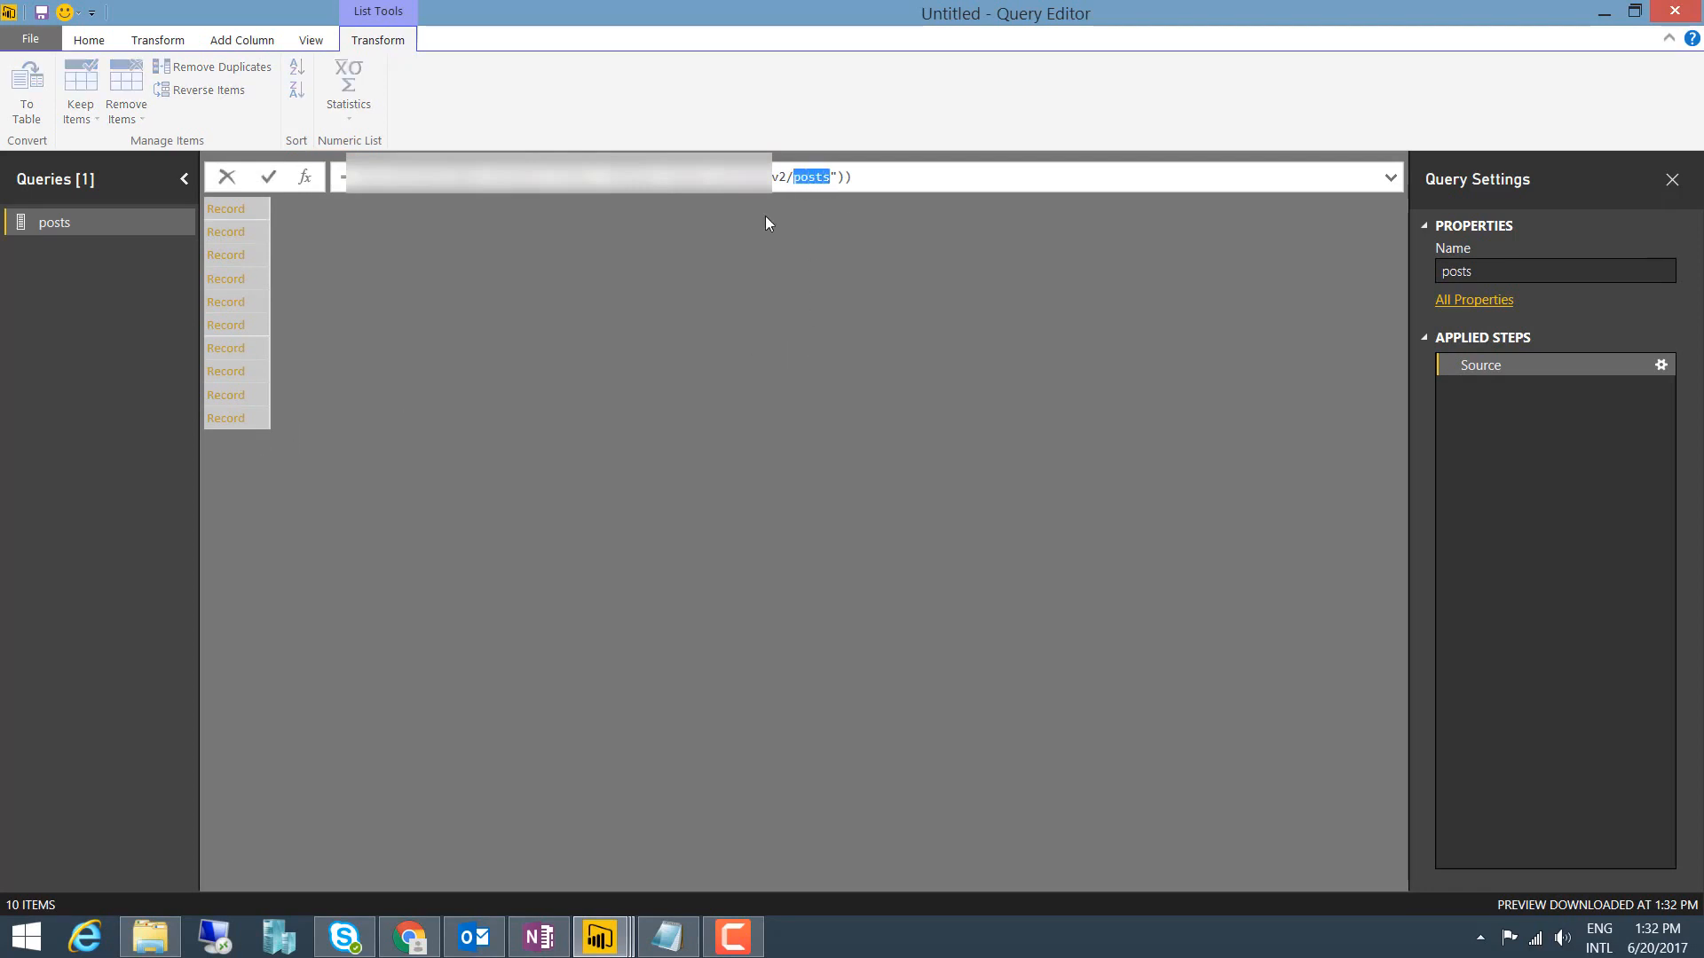
{"action": "left_click", "coordinate": [249, 202]}
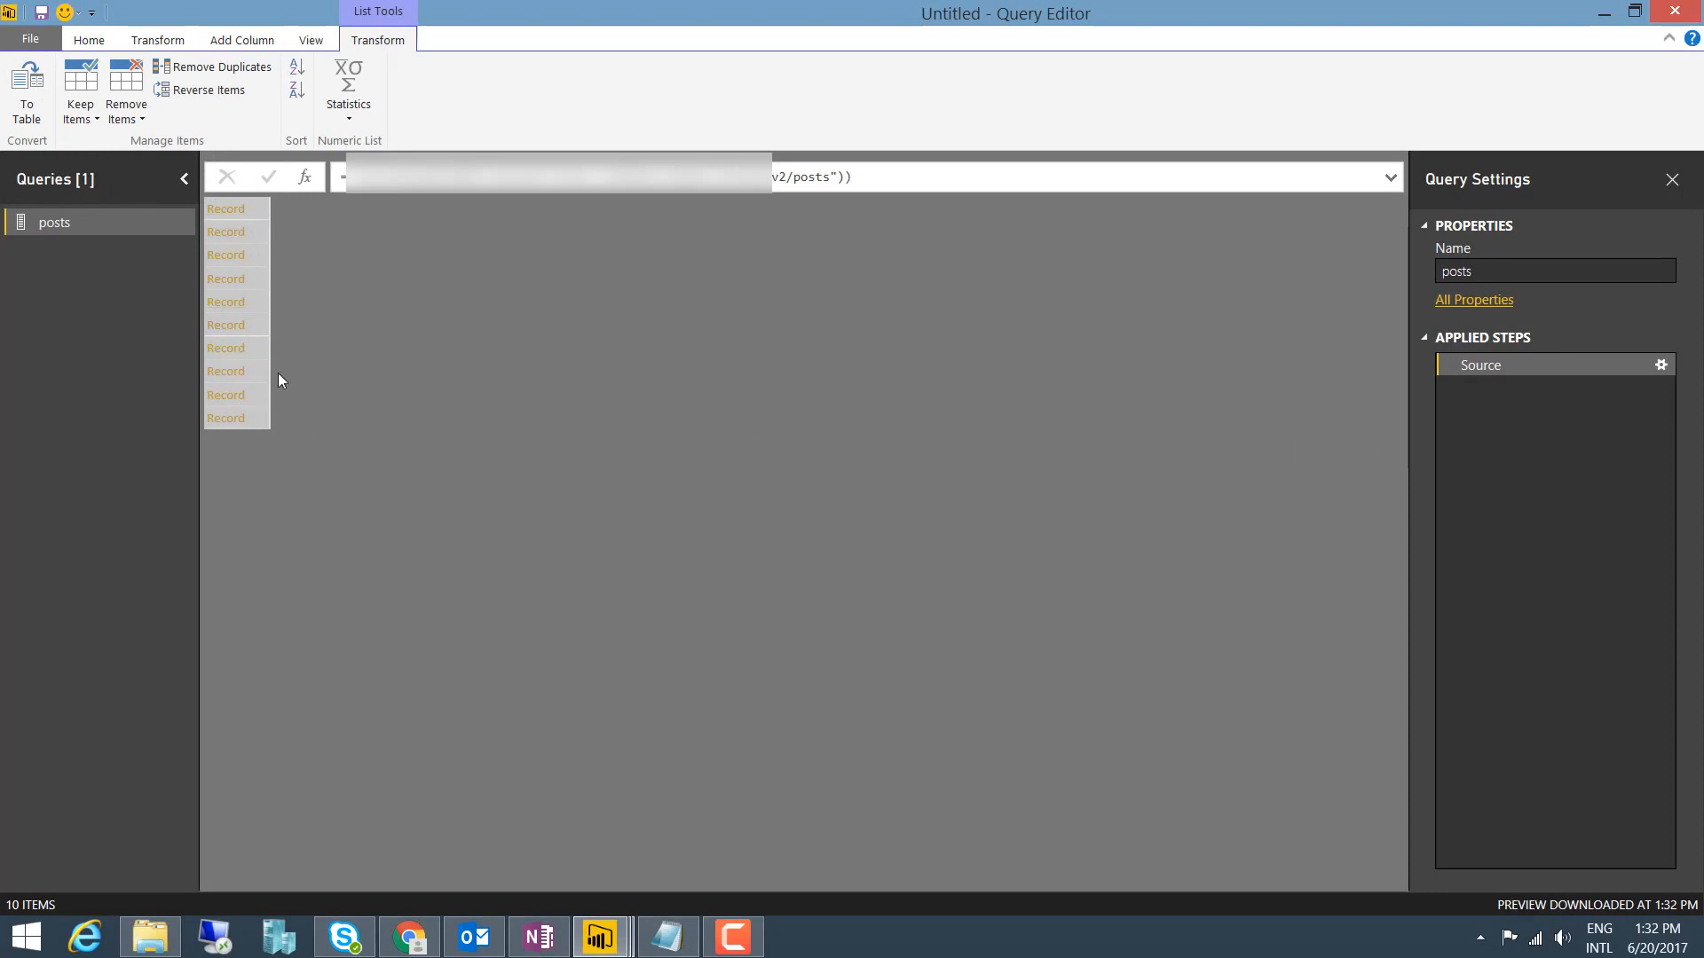
{"action": "left_click", "coordinate": [23, 85]}
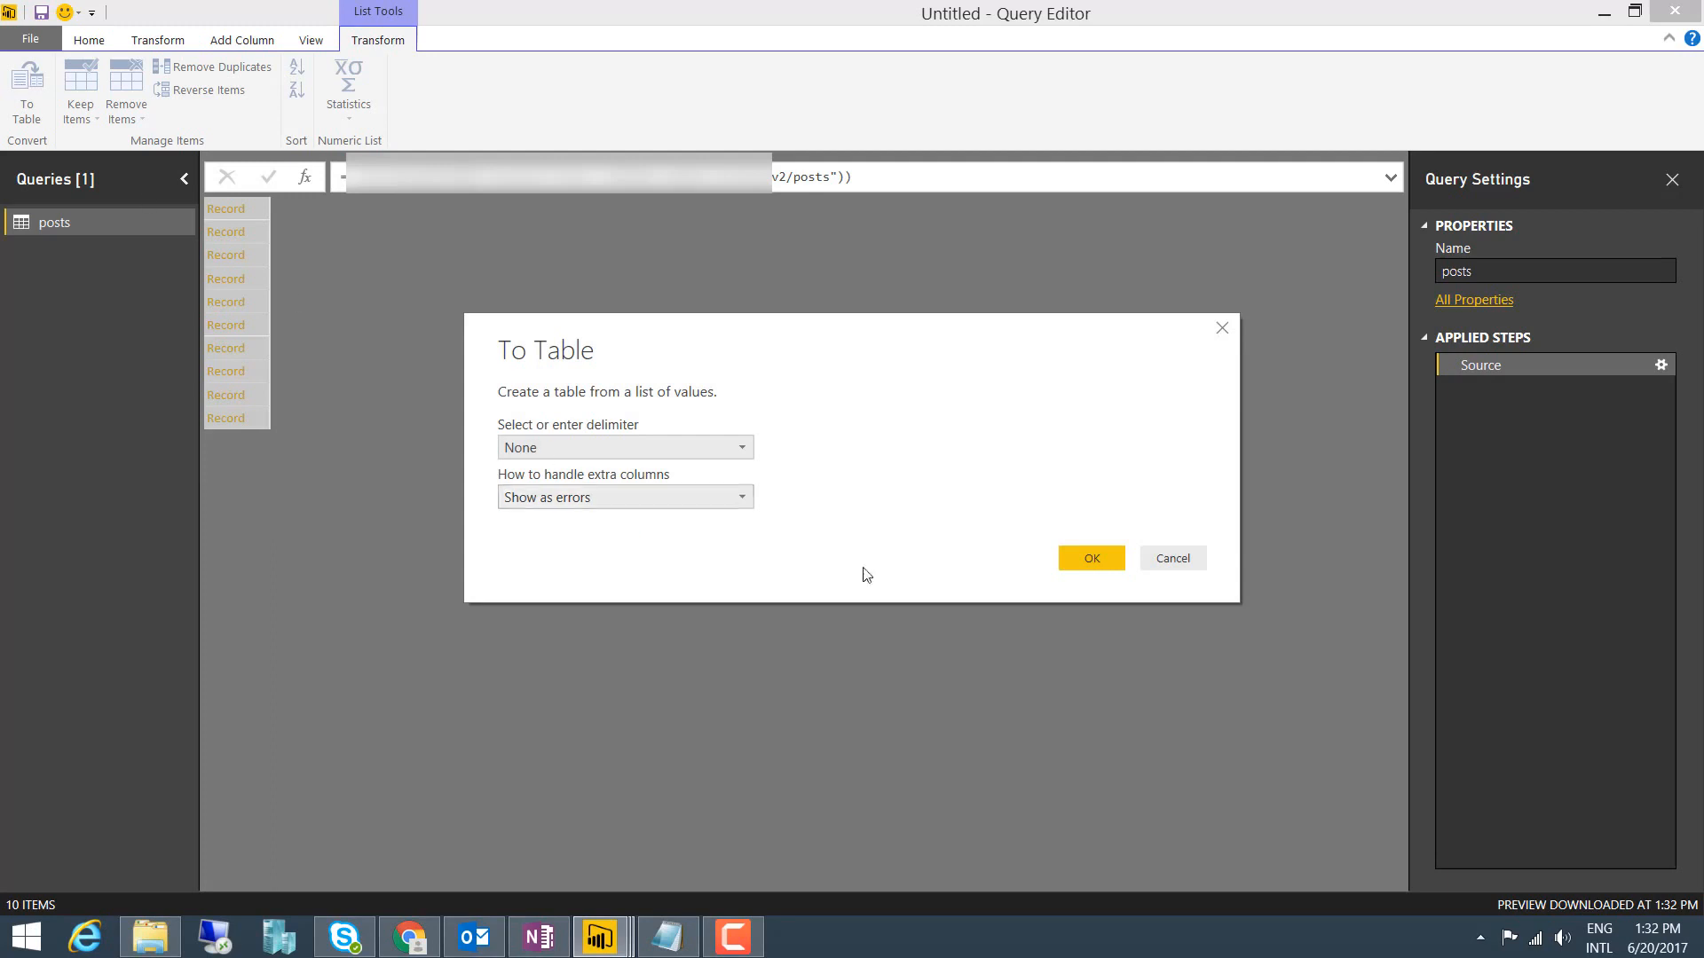
{"action": "left_click", "coordinate": [1092, 556]}
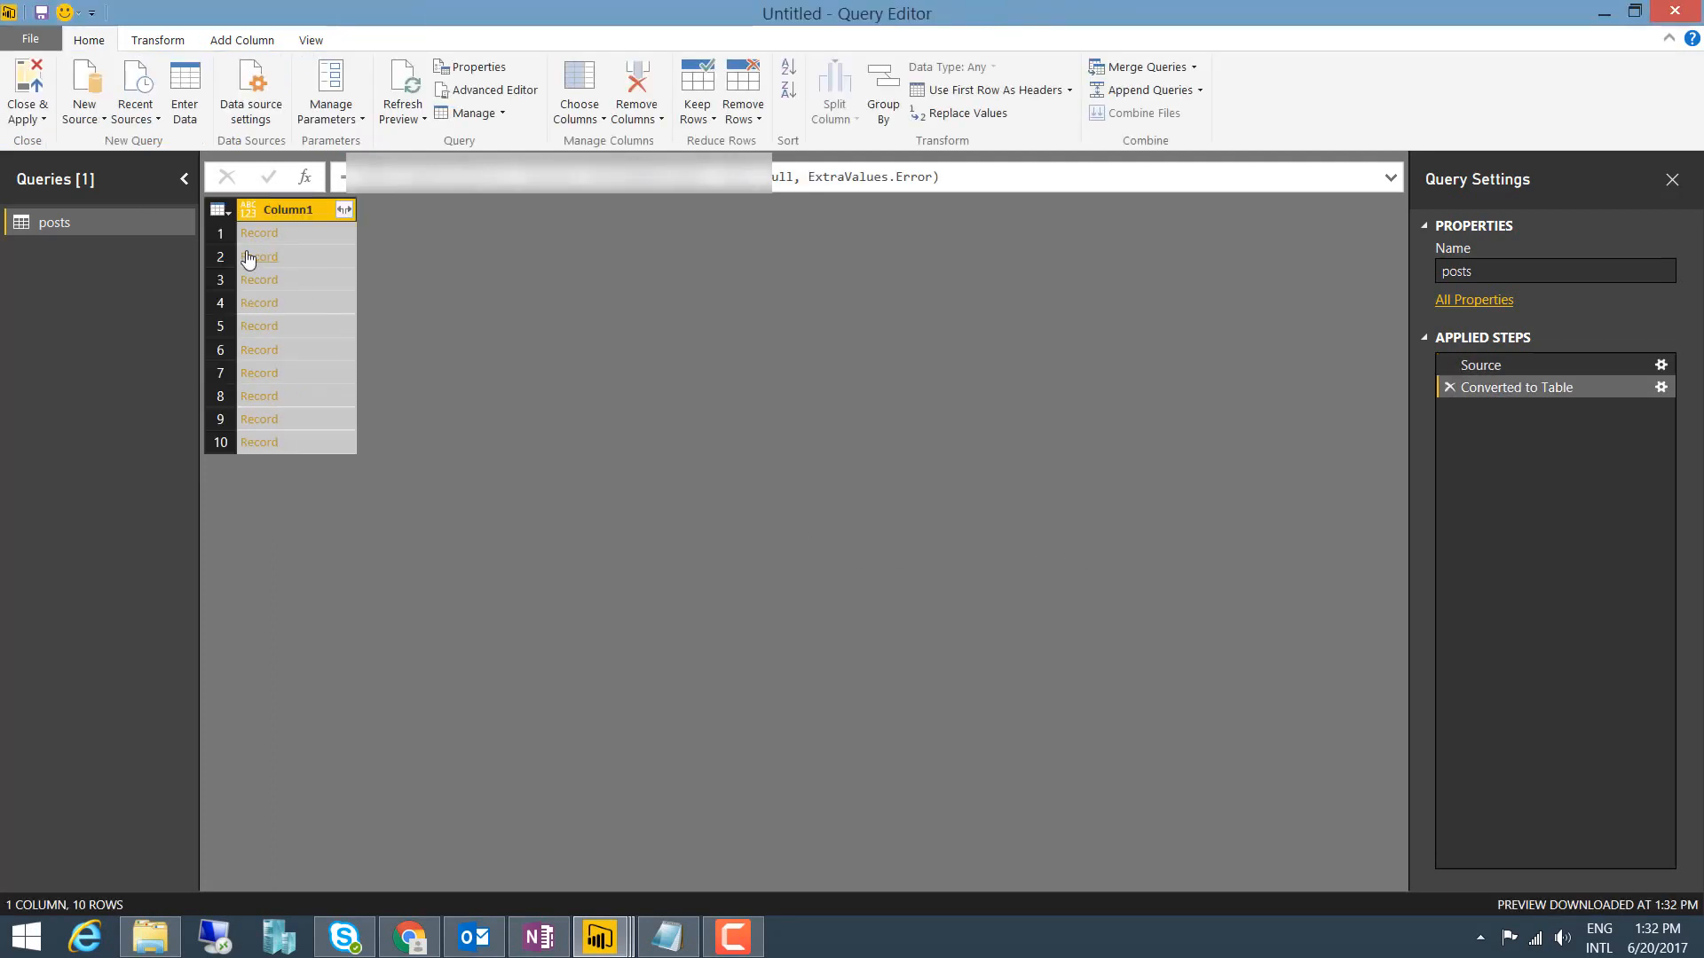
Expand Column1 into all of its record fields, keeping the original column name as prefix
{"action": "left_click", "coordinate": [343, 213]}
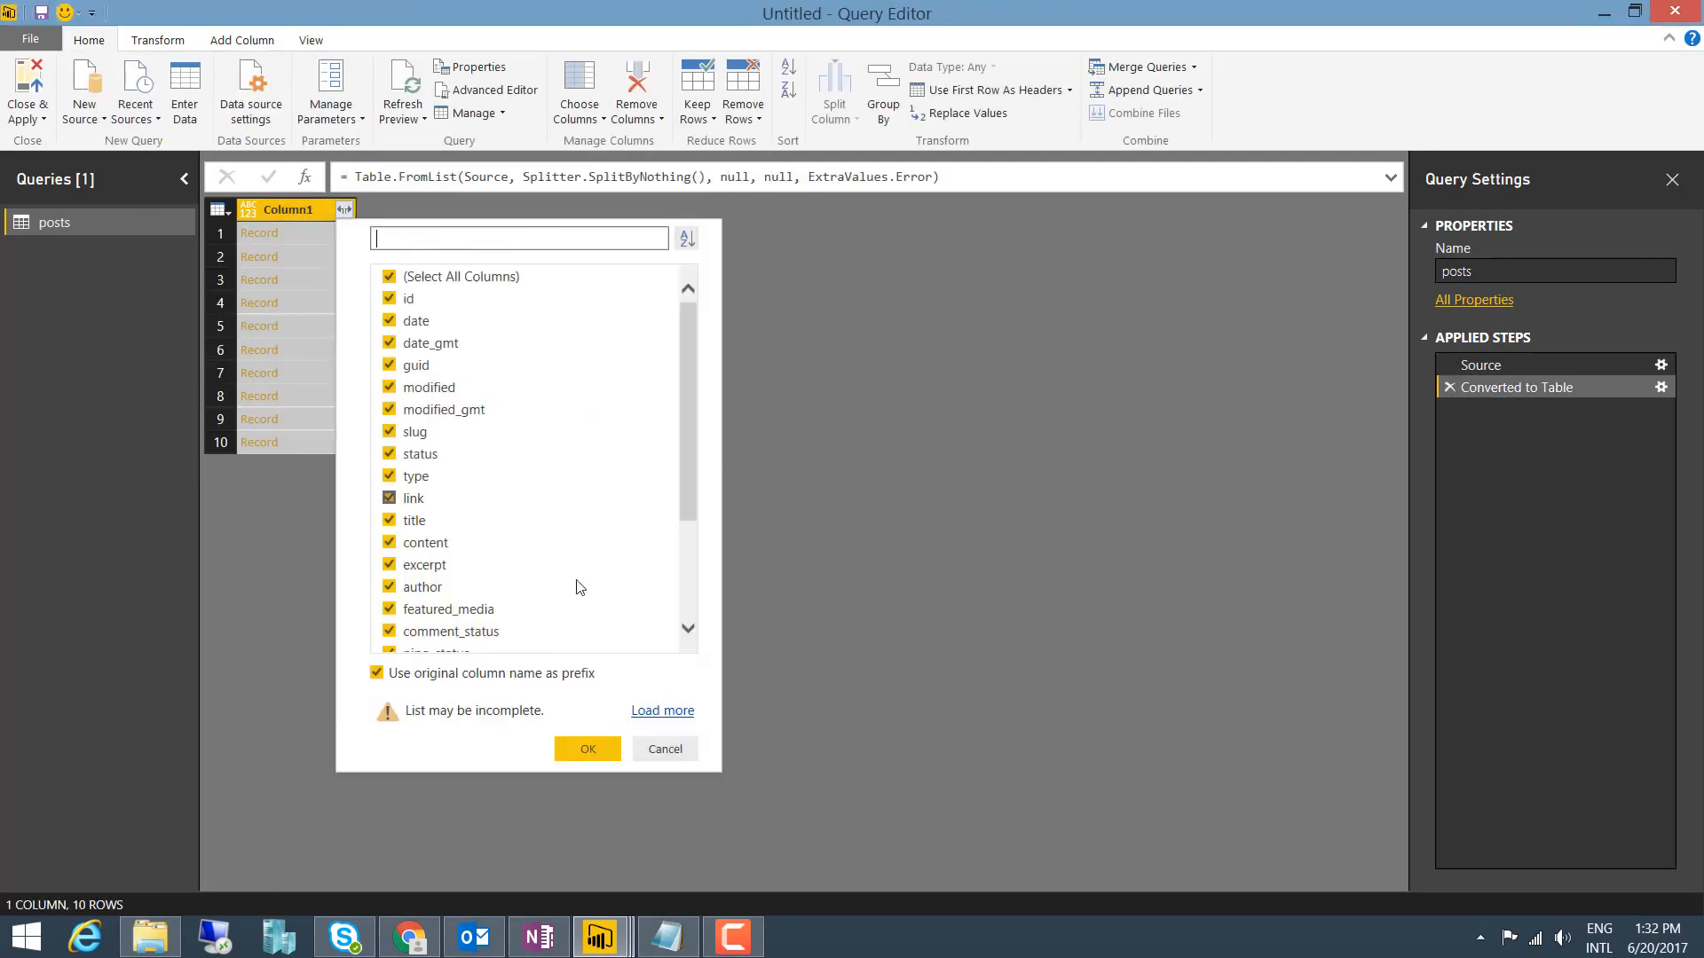
{"action": "scroll", "coordinate": [682, 410], "scroll_direction": "down", "scroll_amount": 3}
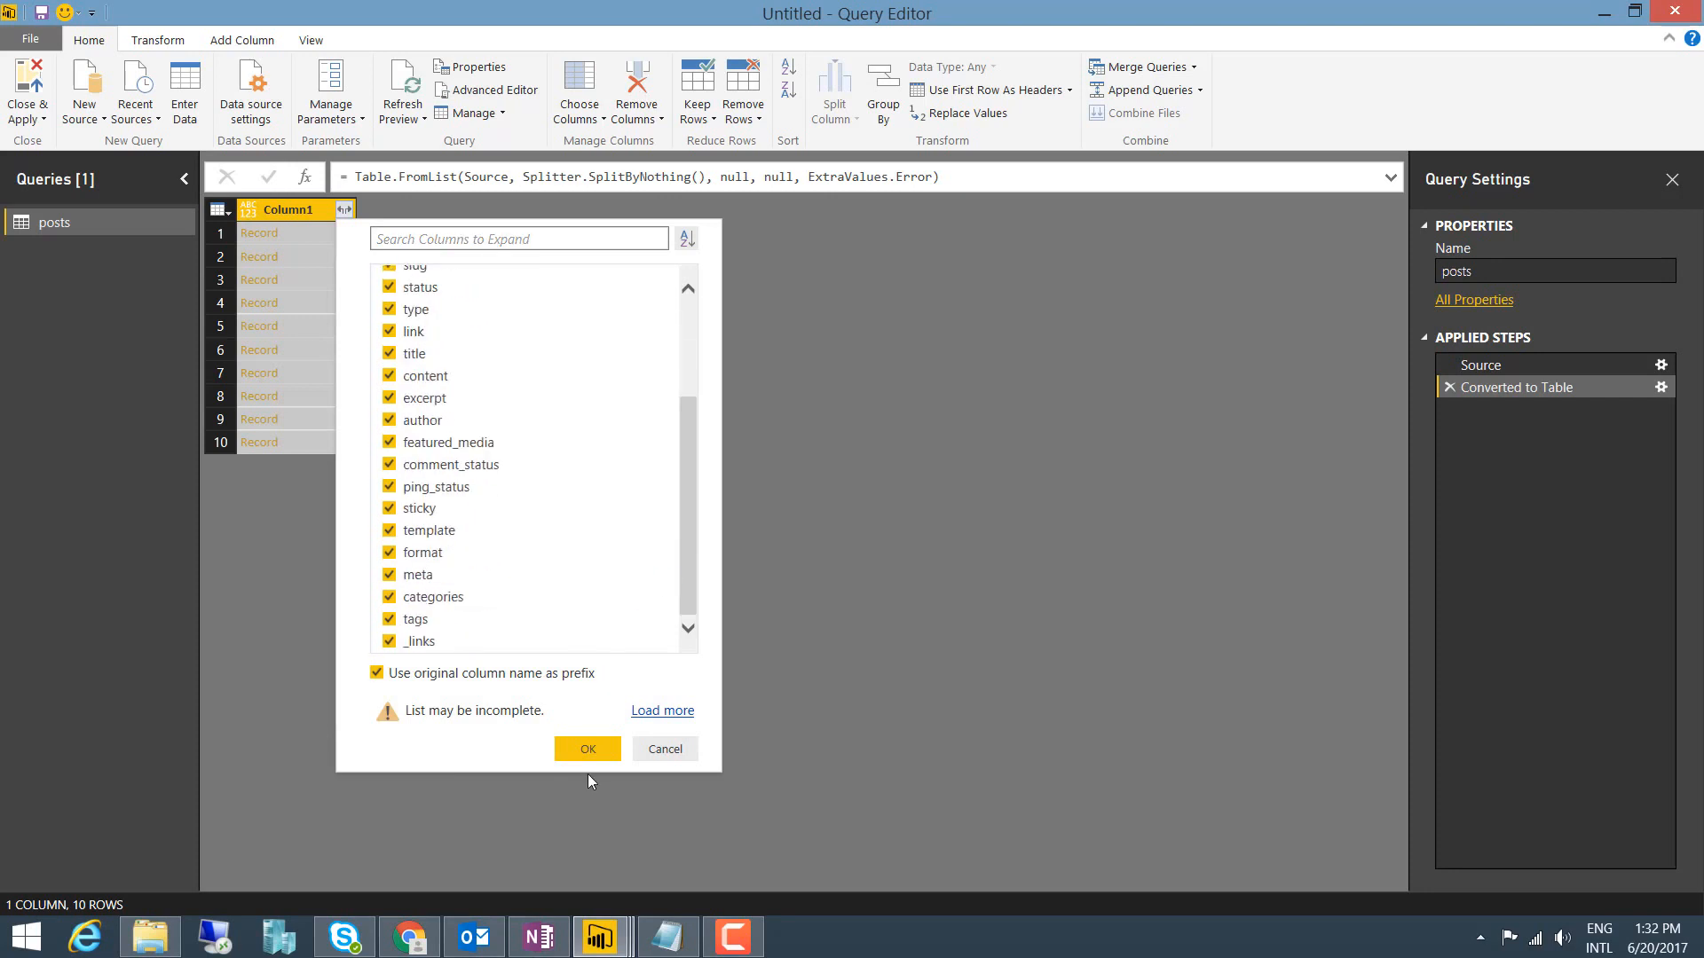
{"action": "left_click", "coordinate": [588, 751]}
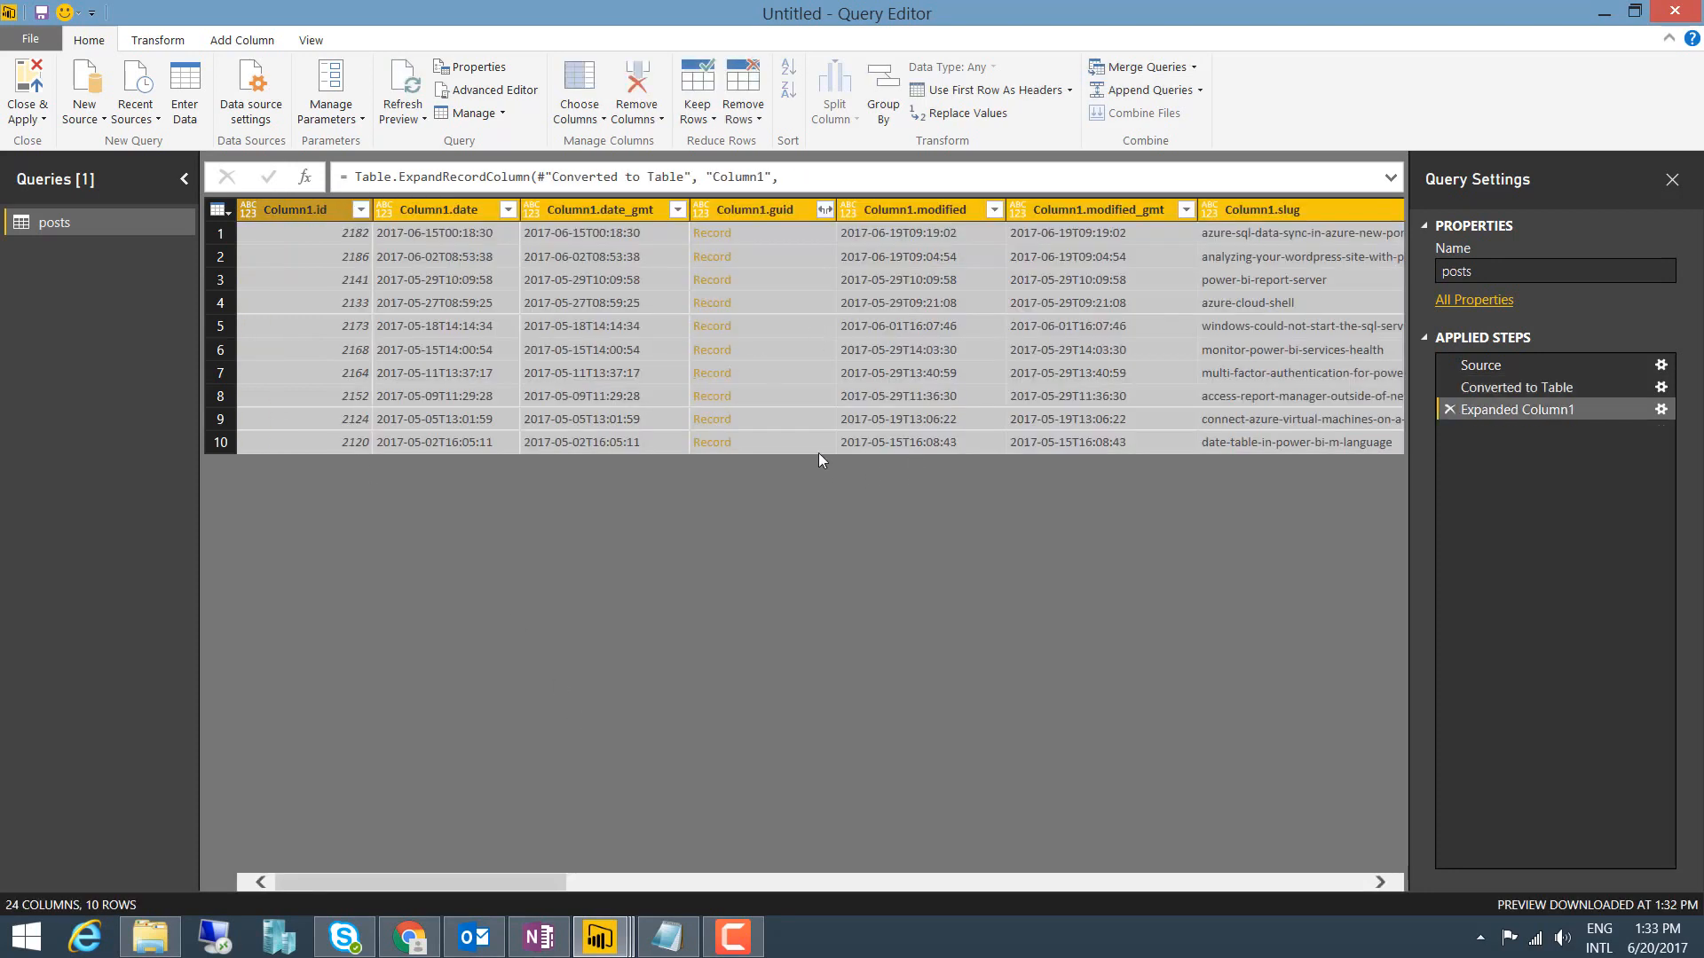
Look through the expanded post columns, including the slug, status, type, link and title fields
{"action": "left_click_drag", "start_coordinate": [488, 880], "coordinate": [671, 891]}
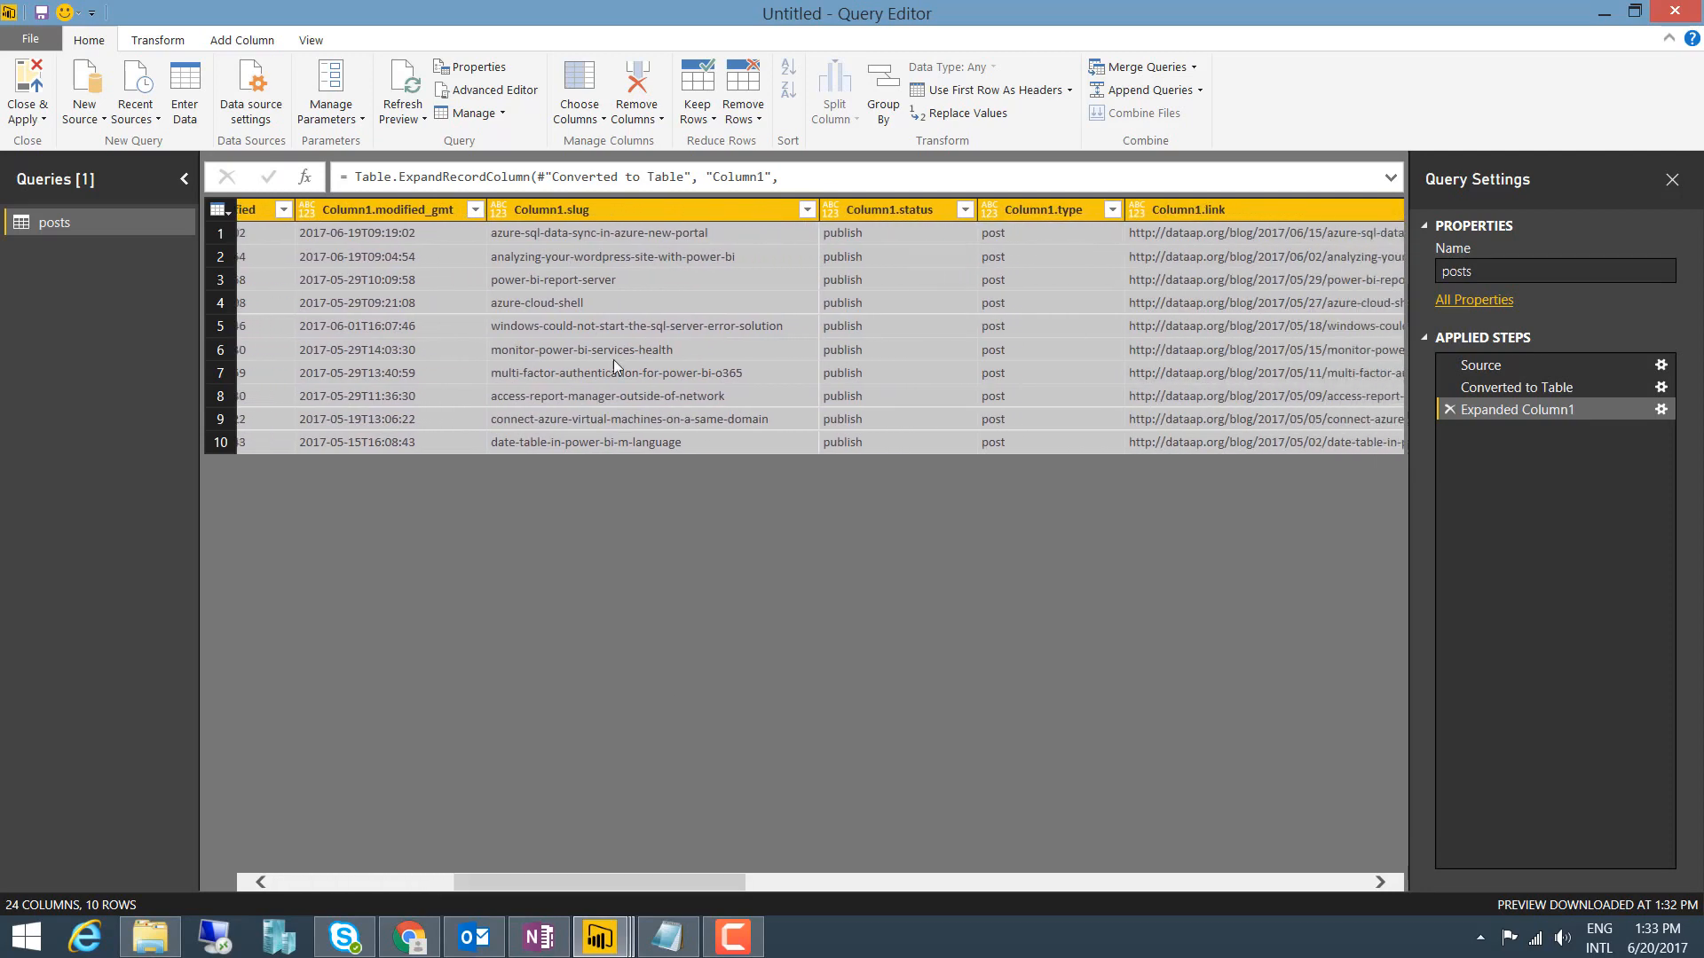
{"action": "left_click", "coordinate": [612, 231]}
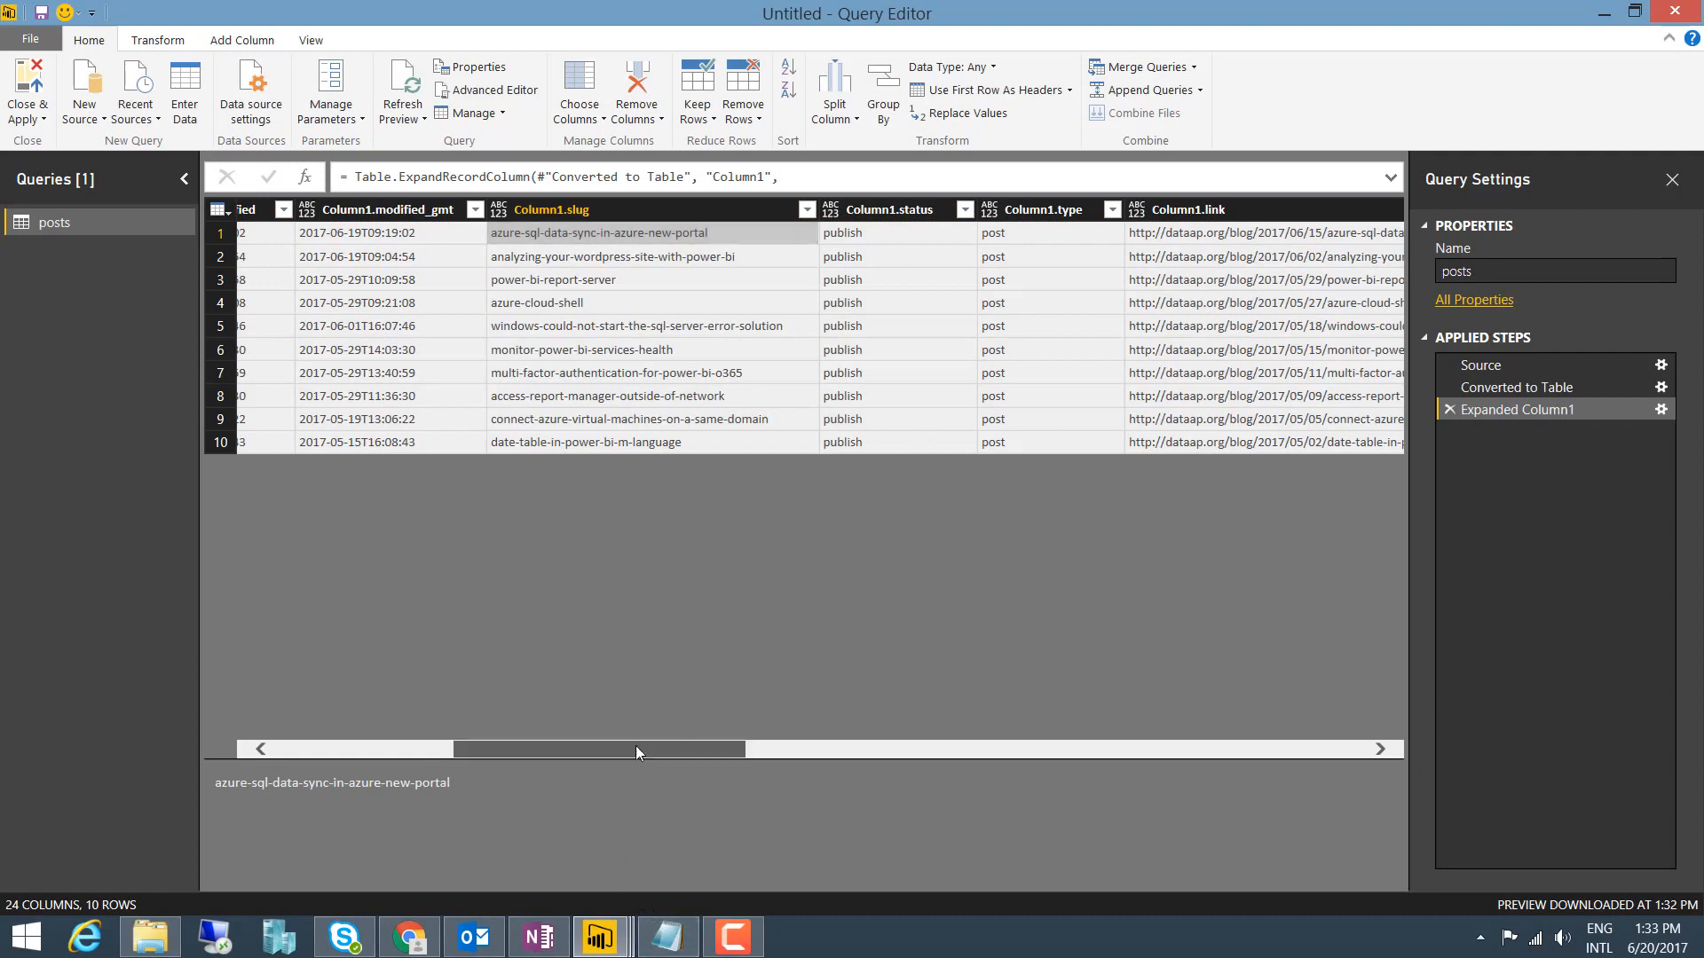
{"action": "left_click_drag", "start_coordinate": [635, 746], "coordinate": [722, 754]}
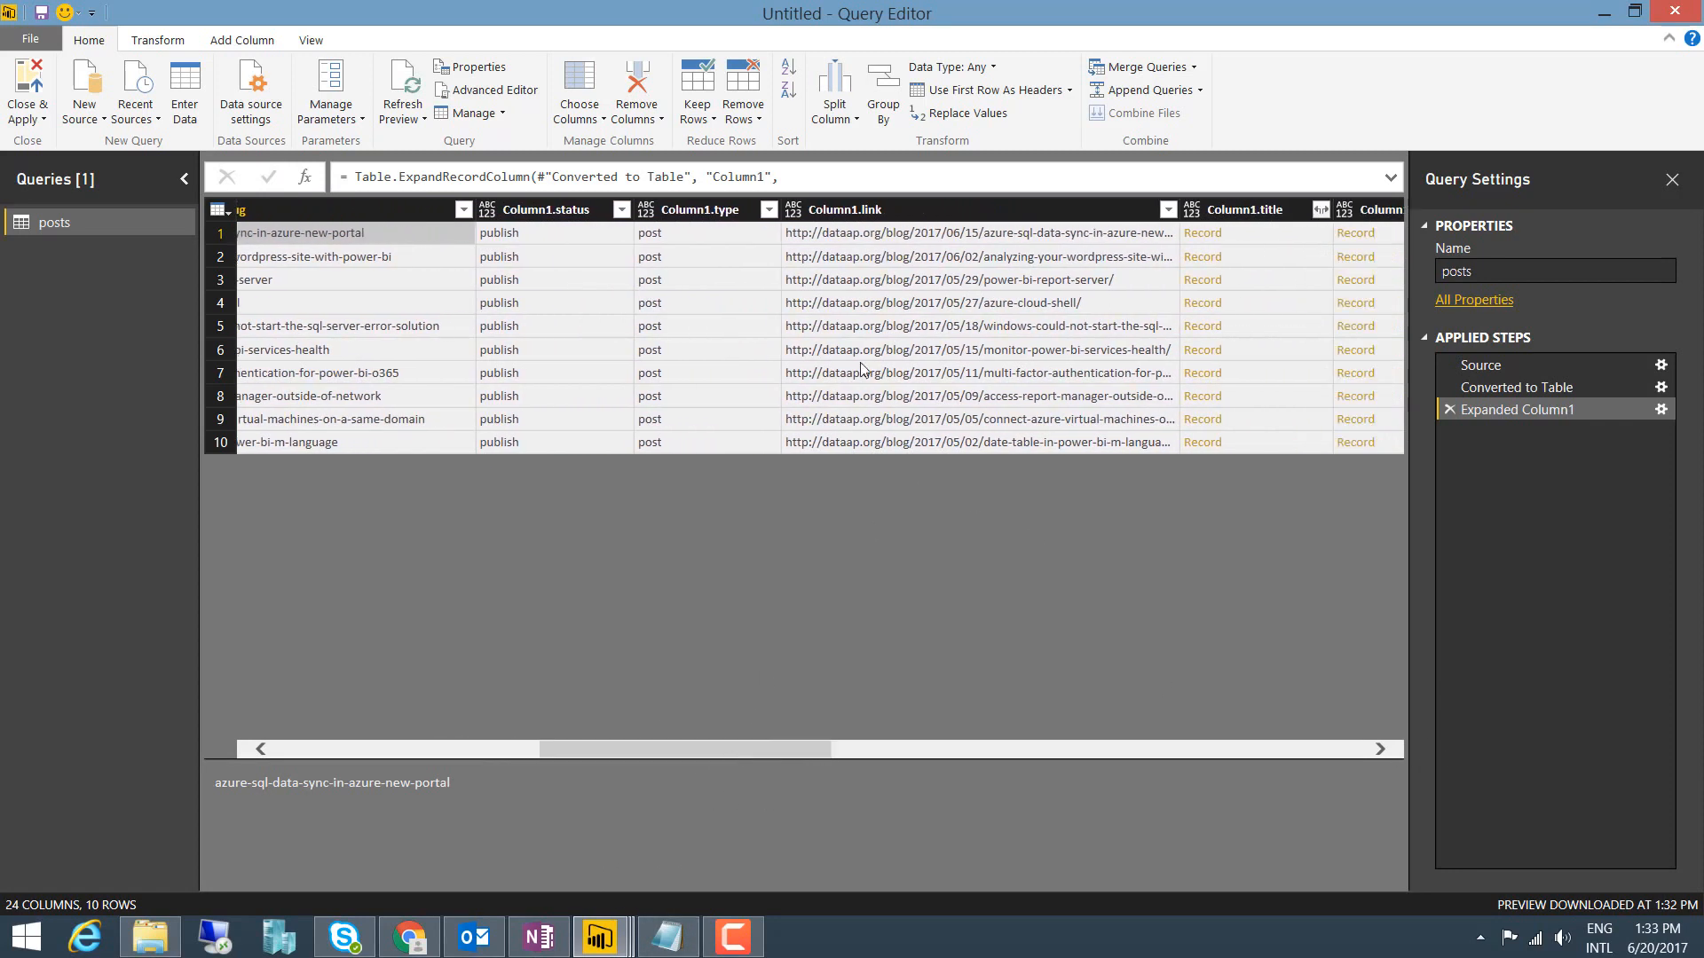
{"action": "left_click", "coordinate": [894, 213]}
{"action": "left_click_drag", "start_coordinate": [774, 882], "coordinate": [373, 710]}
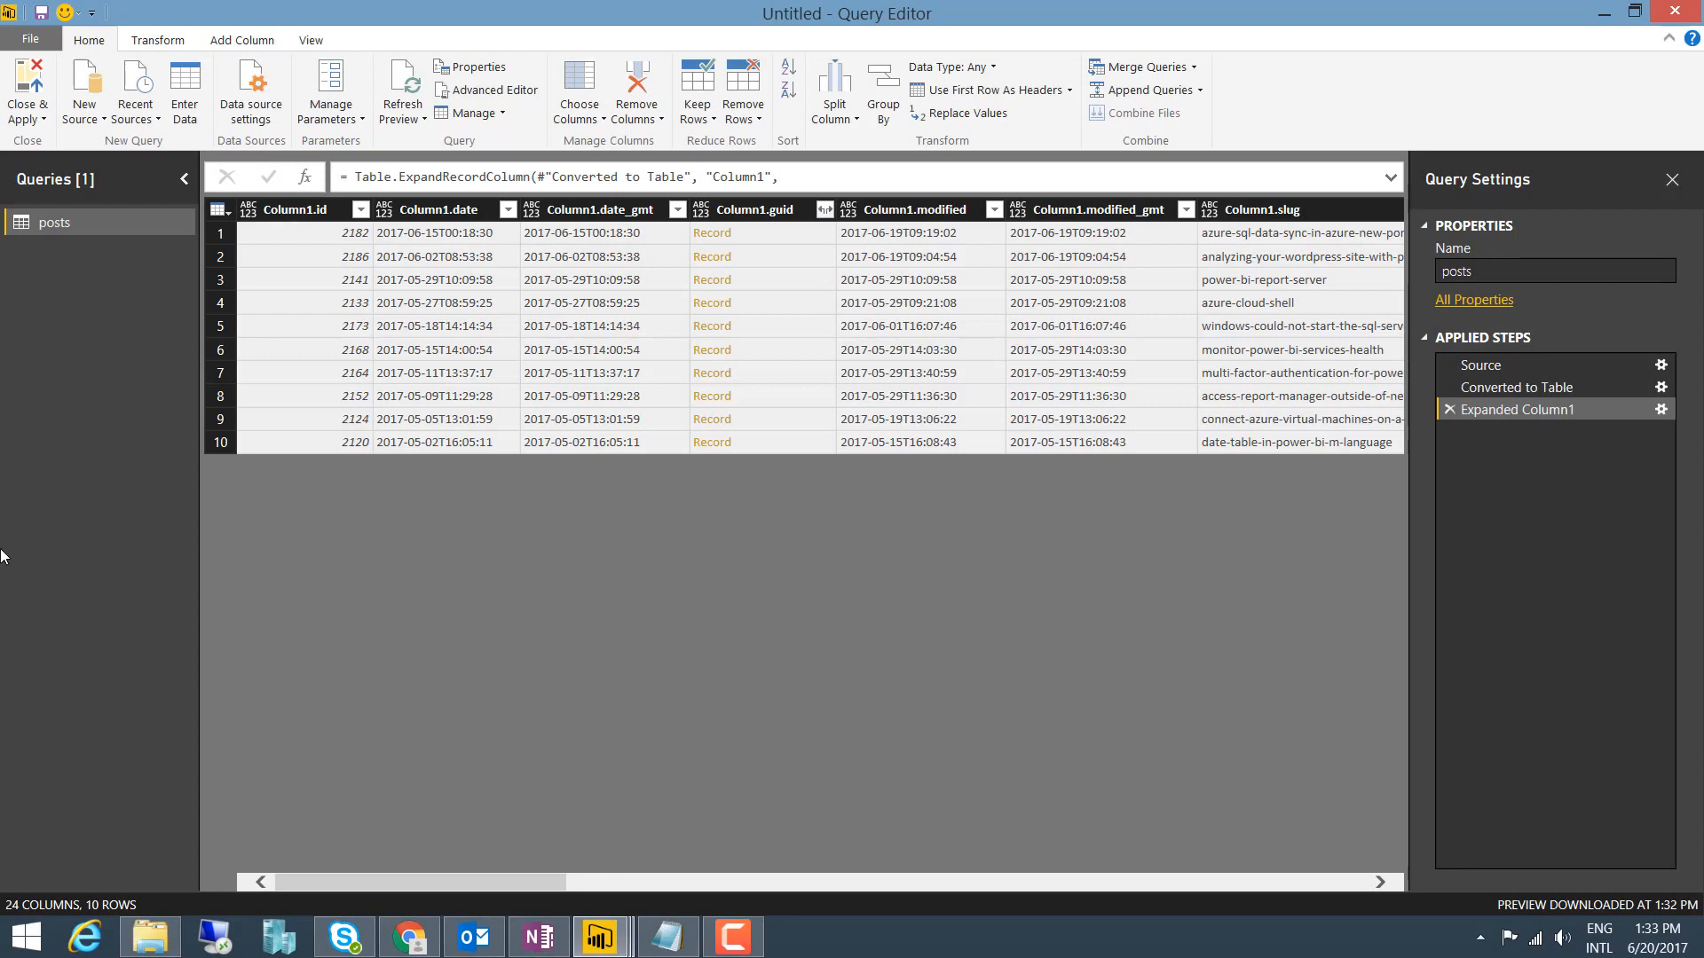
{"action": "left_click", "coordinate": [1661, 365]}
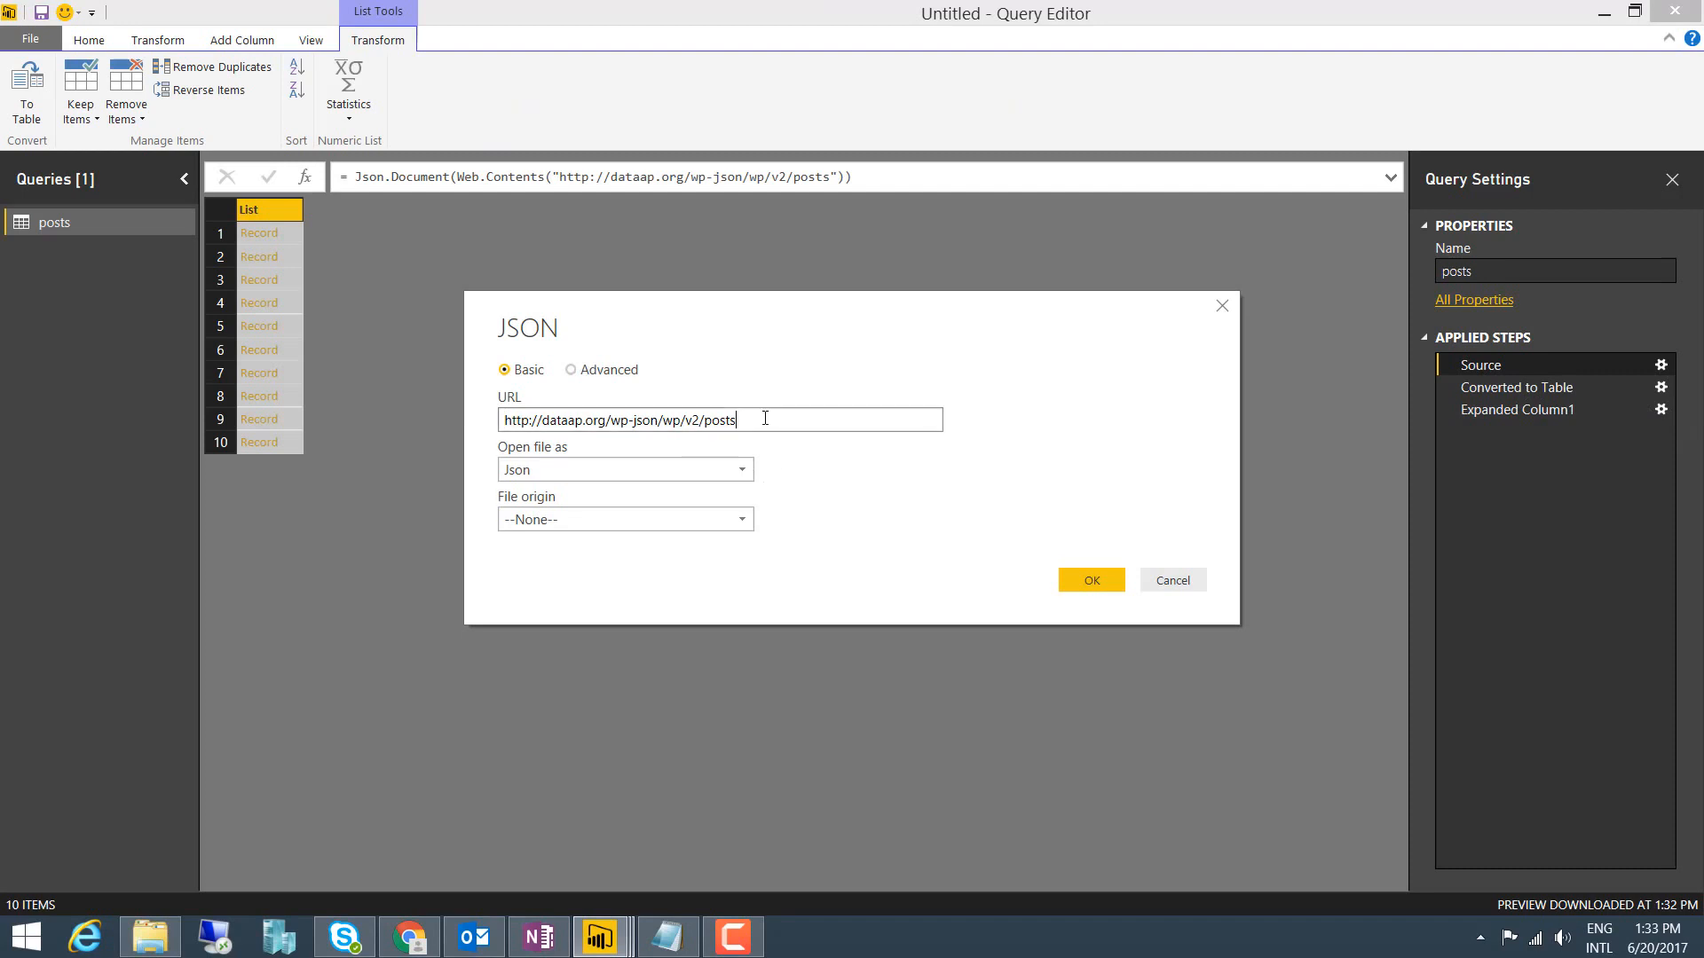
{"action": "left_click", "coordinate": [539, 937]}
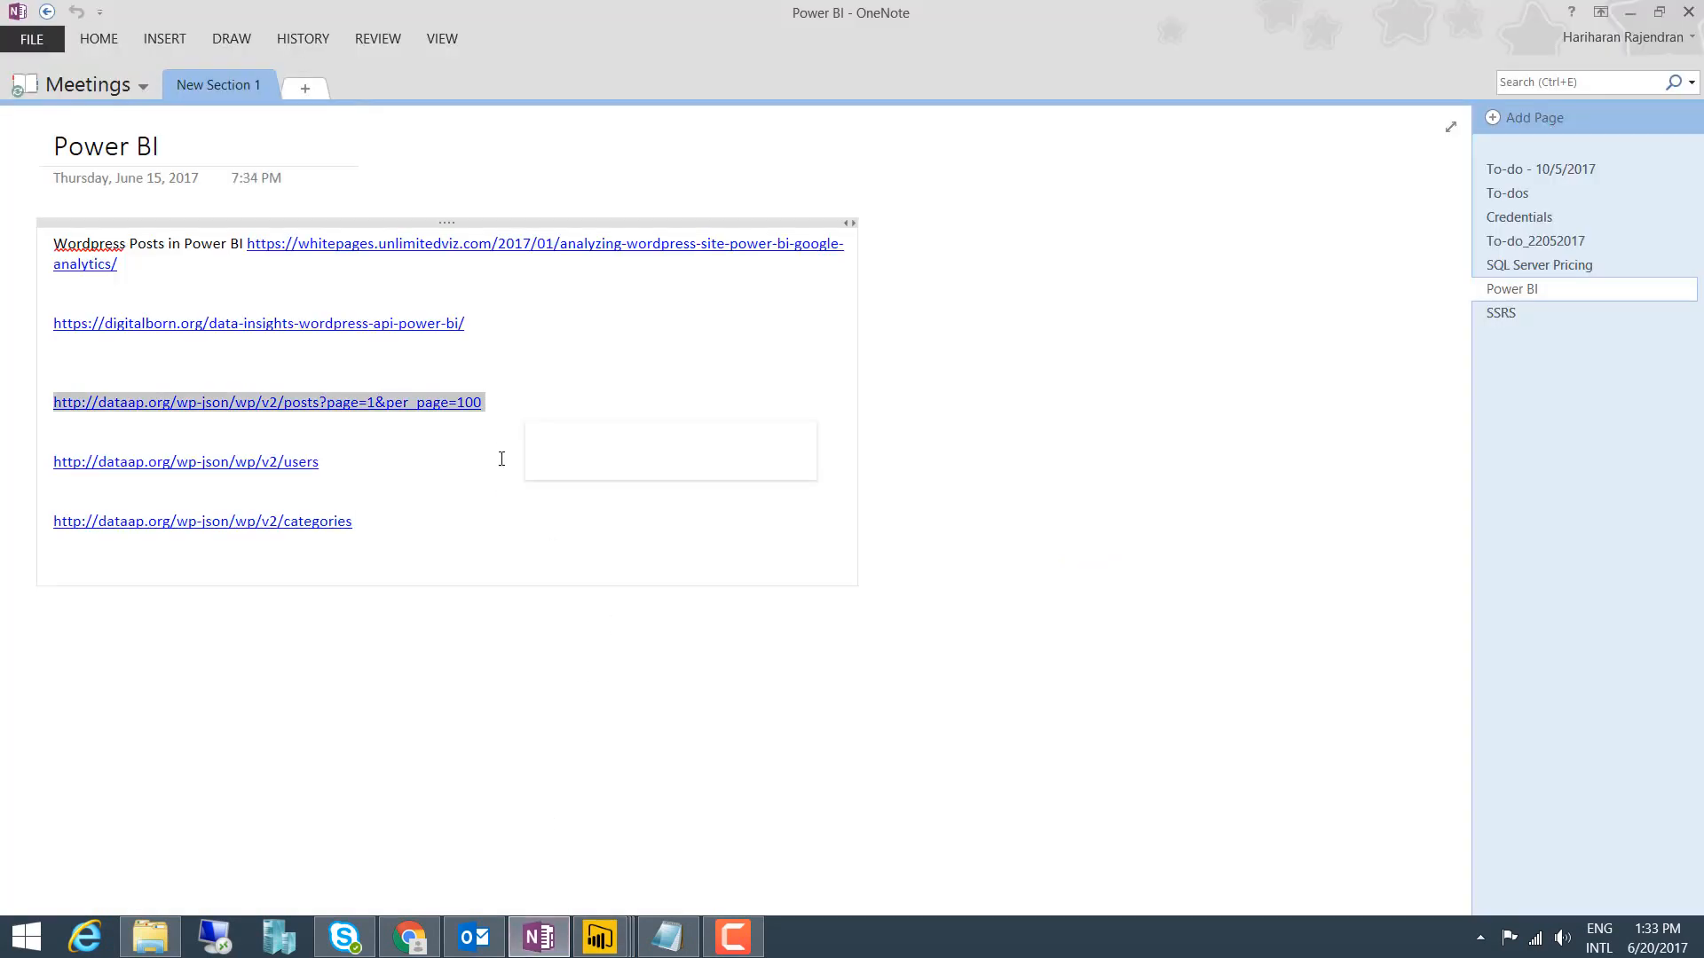
{"action": "left_click_drag", "start_coordinate": [510, 408], "coordinate": [53, 404]}
{"action": "key", "text": "ctrl+c"}
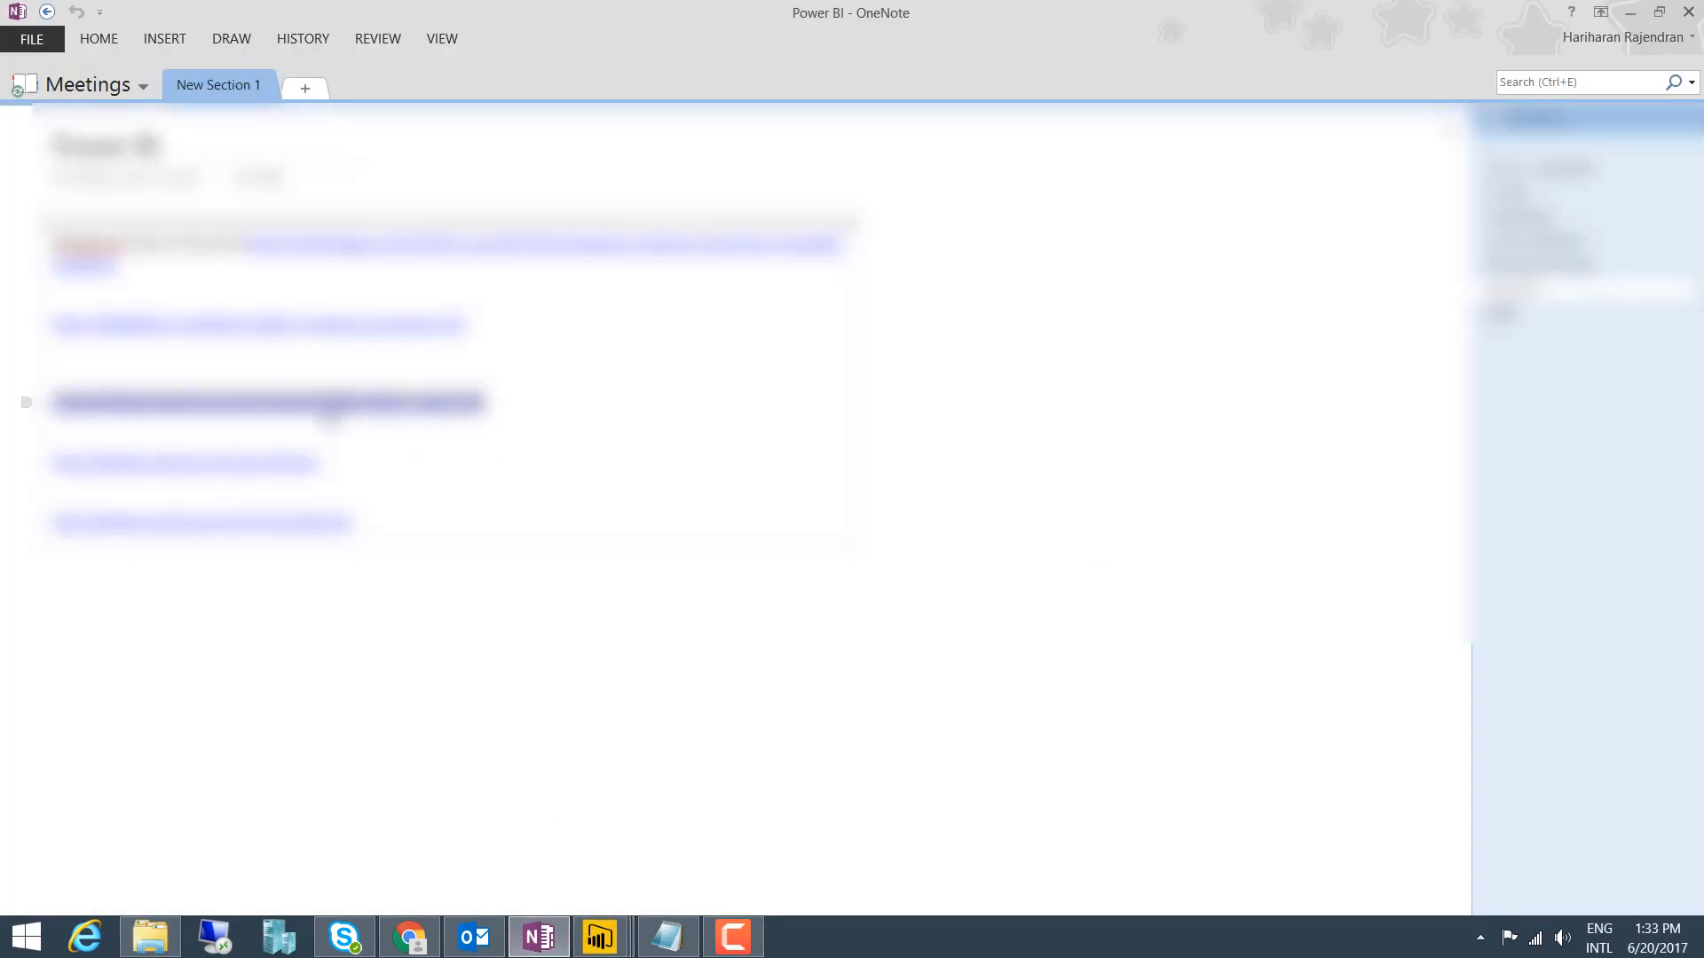
{"action": "key", "text": "alt+Tab"}
{"action": "left_click", "coordinate": [785, 422]}
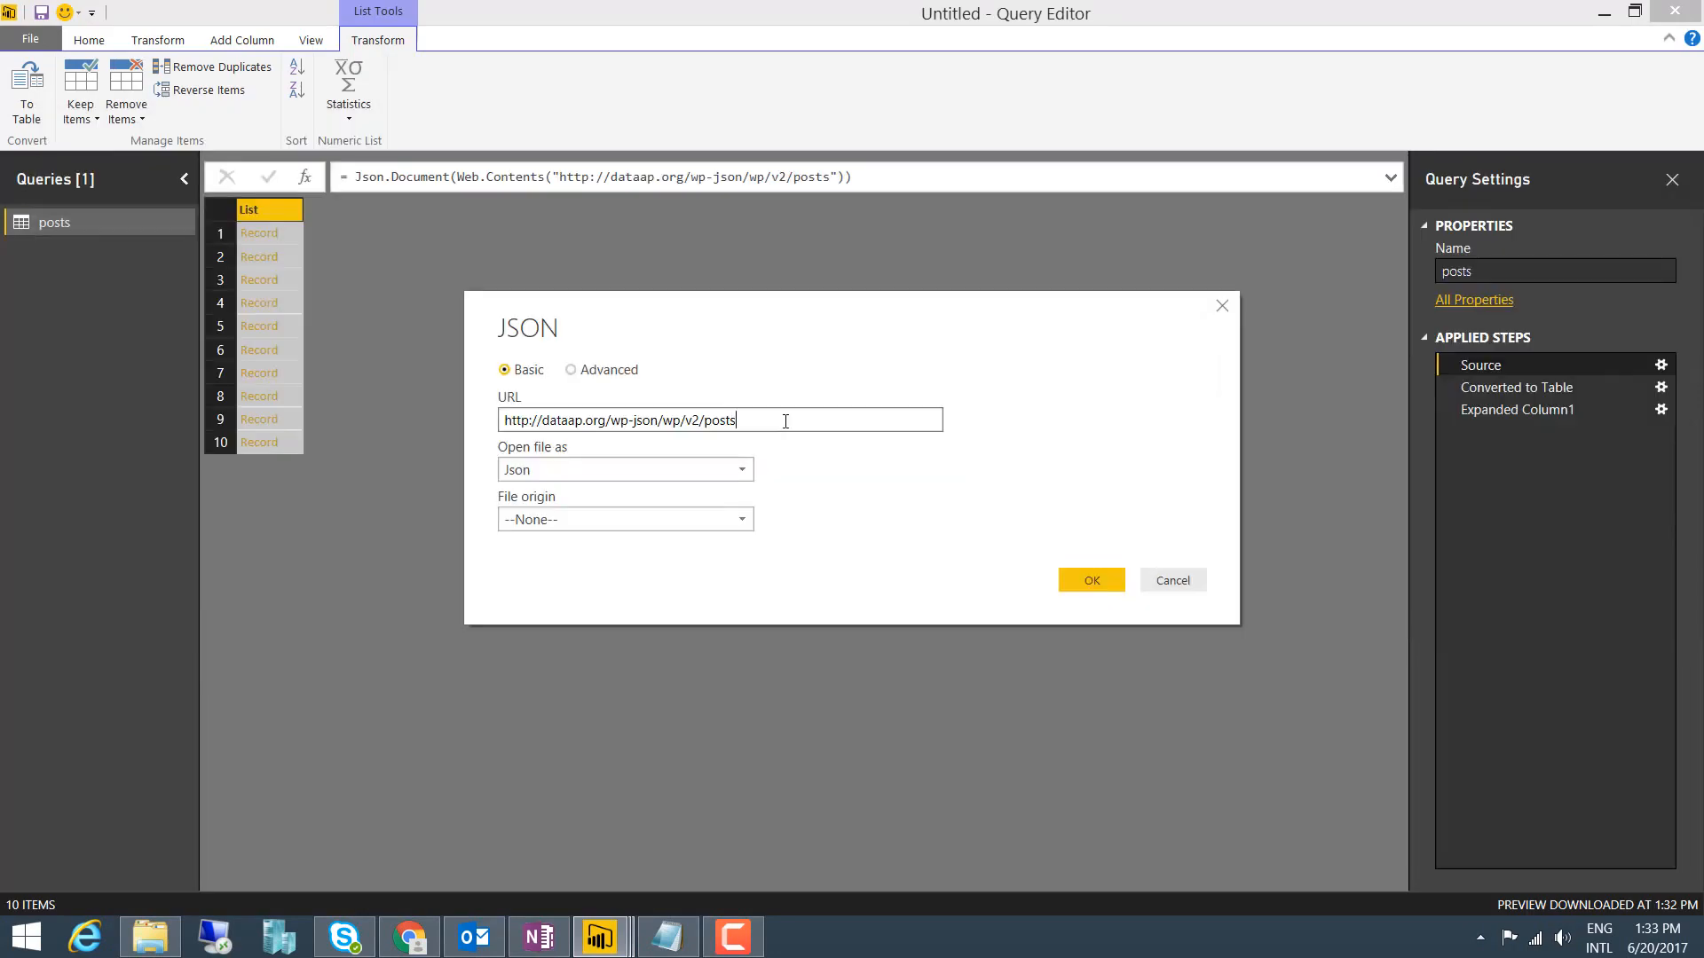
{"action": "key", "text": "ctrl+a"}
{"action": "key", "text": "ctrl+v"}
{"action": "left_click_drag", "start_coordinate": [502, 420], "coordinate": [781, 422]}
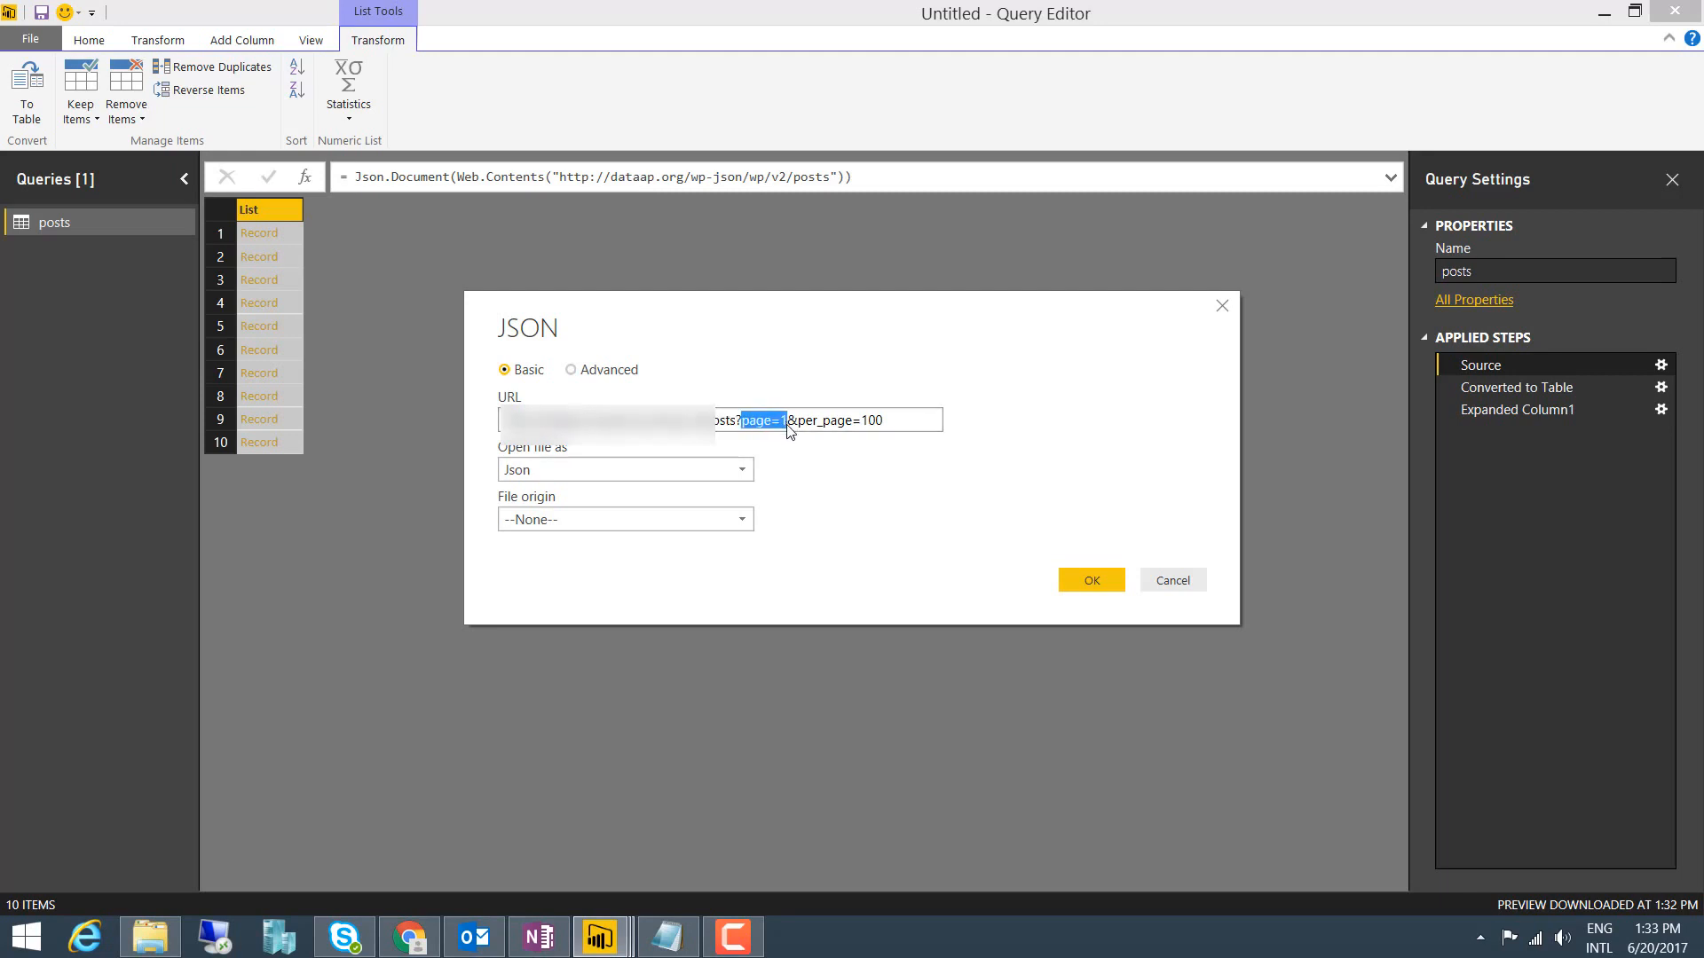
{"action": "left_click", "coordinate": [857, 424]}
{"action": "left_click_drag", "start_coordinate": [883, 421], "coordinate": [797, 421]}
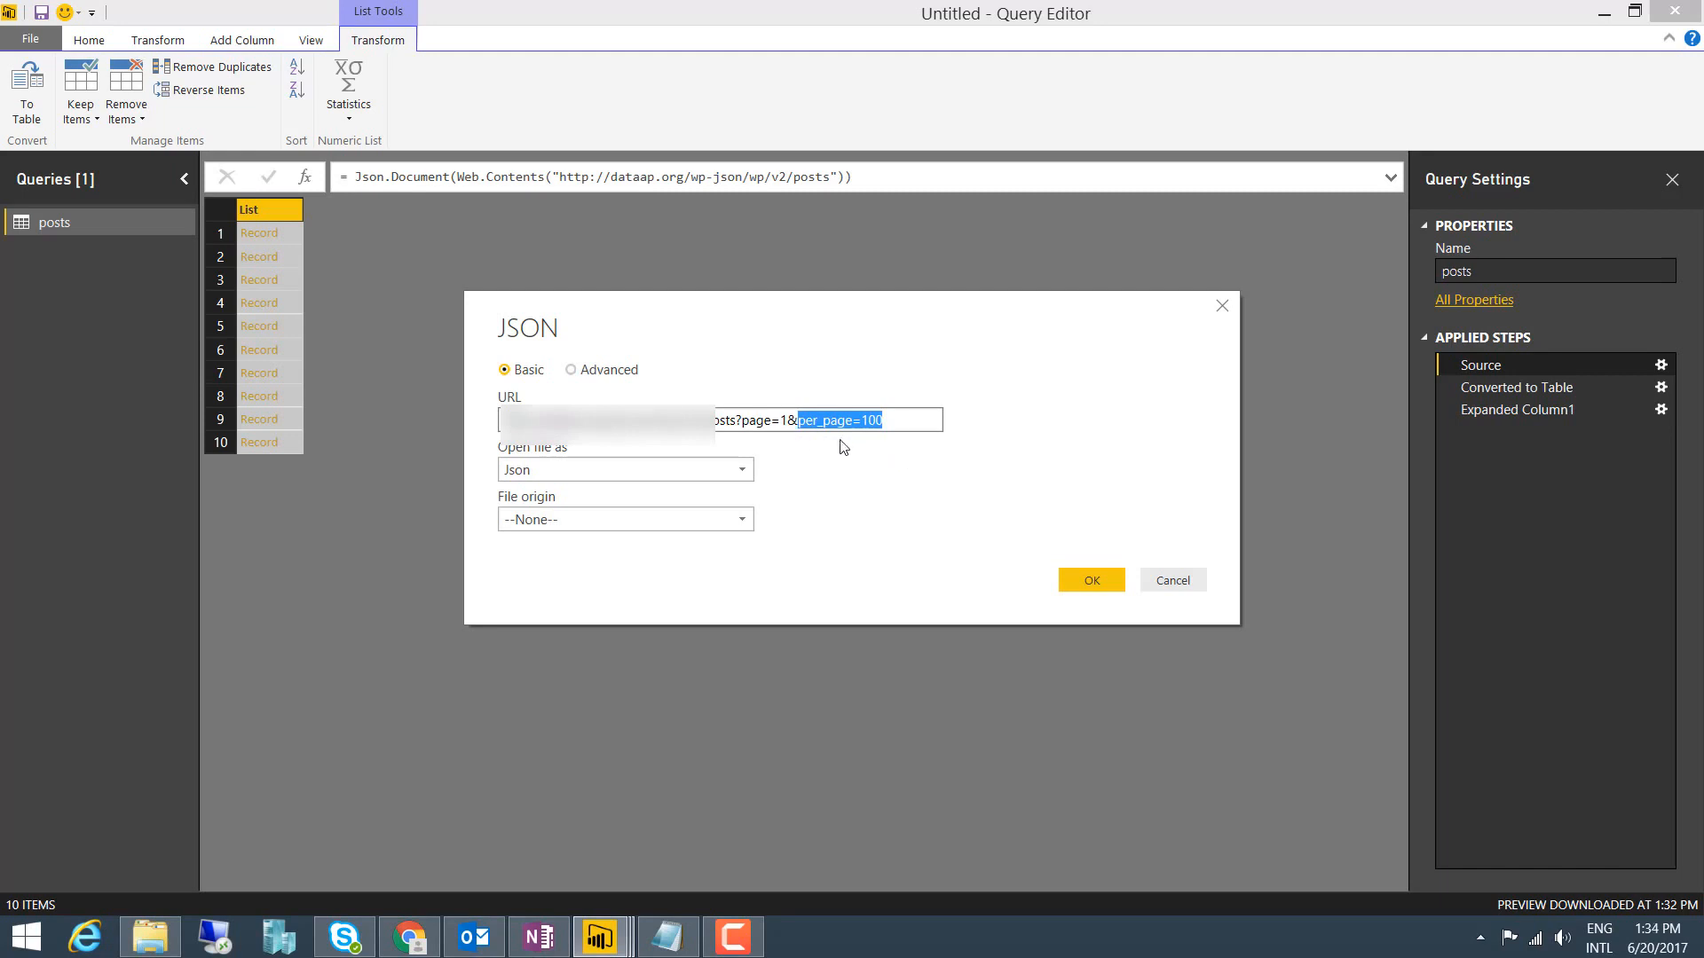
{"action": "left_click", "coordinate": [739, 420]}
{"action": "left_click", "coordinate": [1067, 580]}
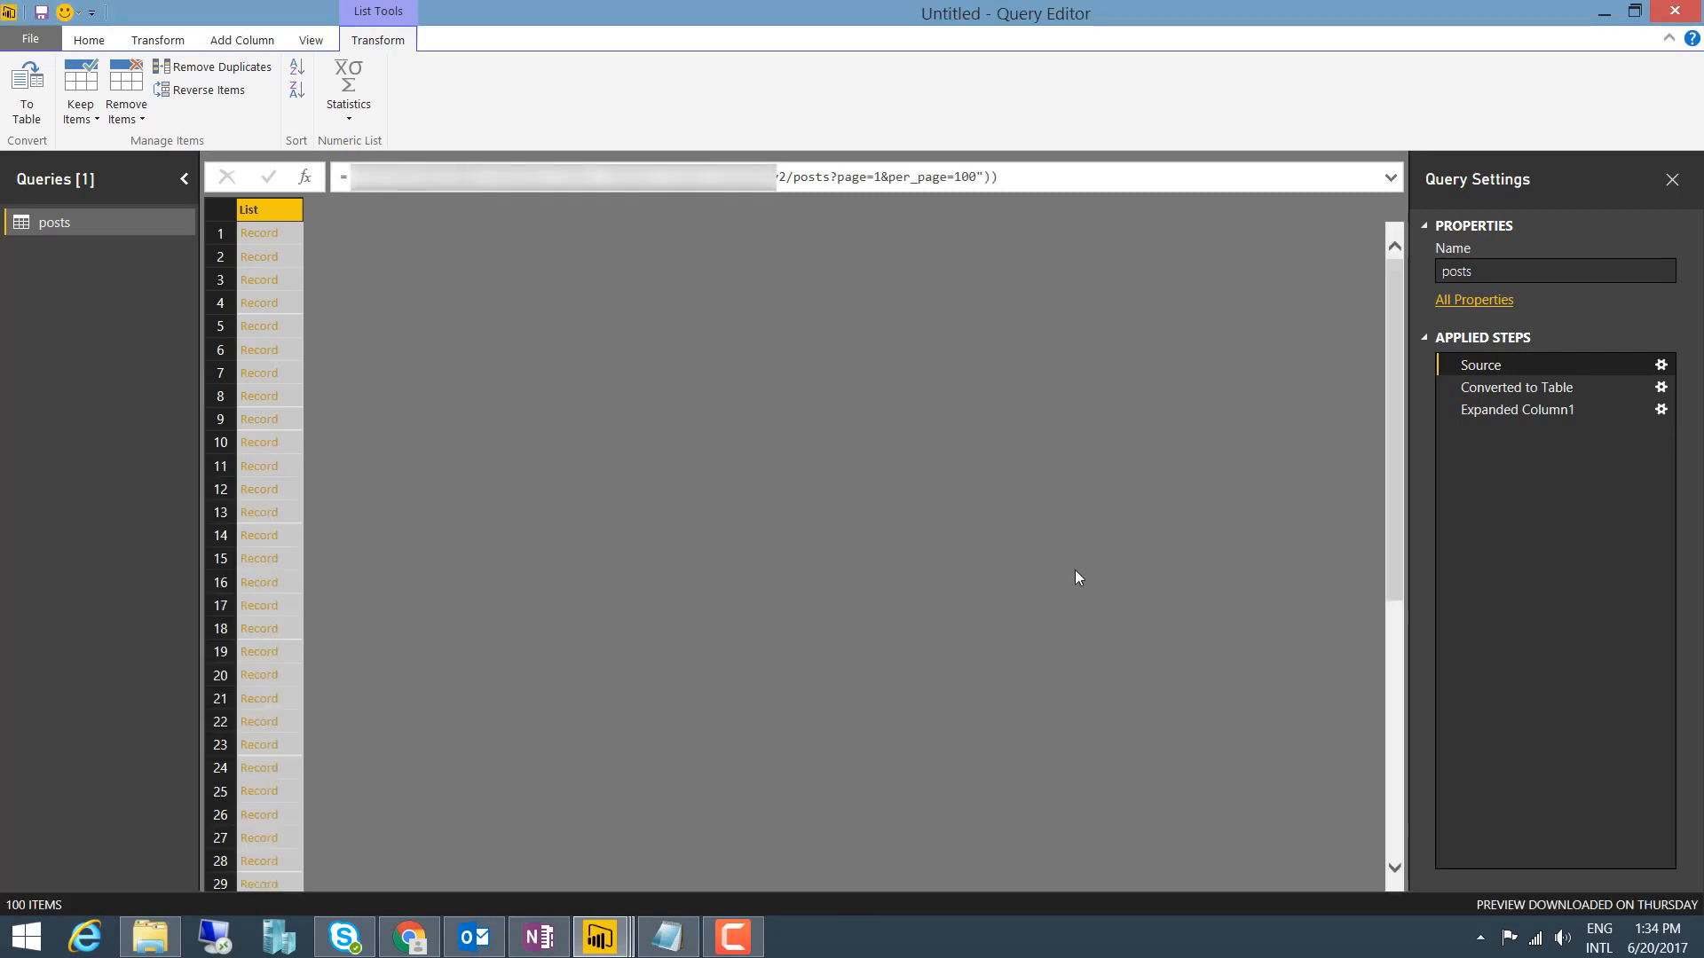
Insert a list-to-table conversion directly after the Source step, with delimiter None and extra columns shown as errors
{"action": "left_click_drag", "start_coordinate": [1395, 351], "coordinate": [1363, 315]}
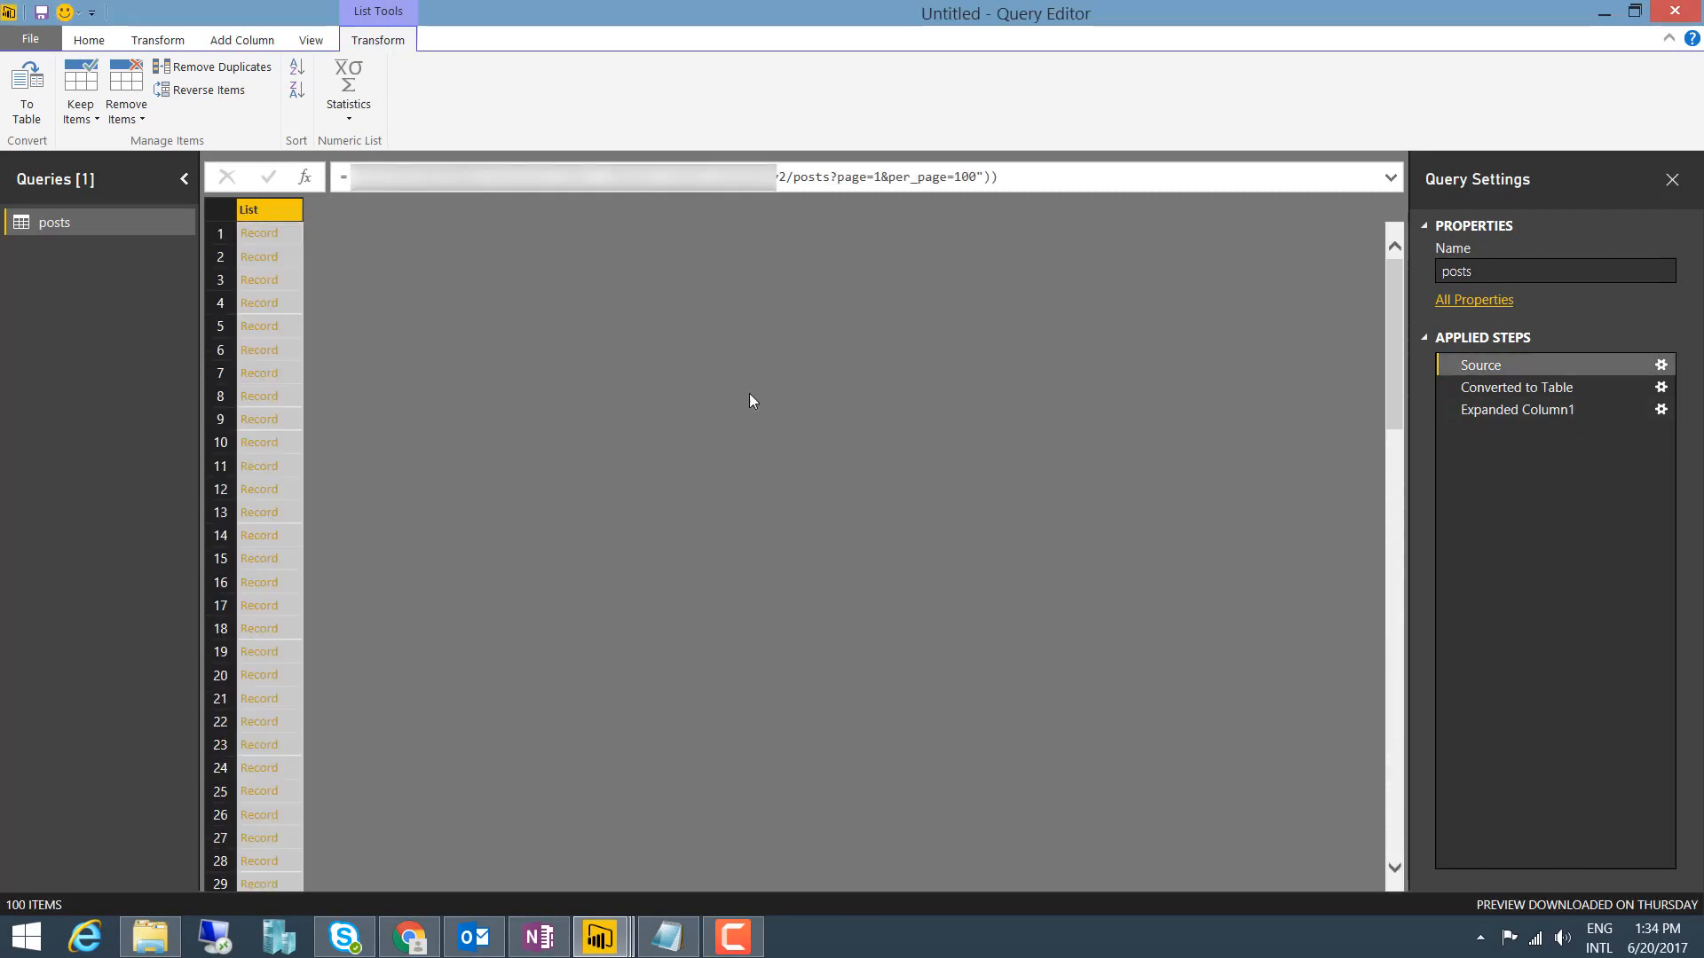
{"action": "left_click", "coordinate": [31, 78]}
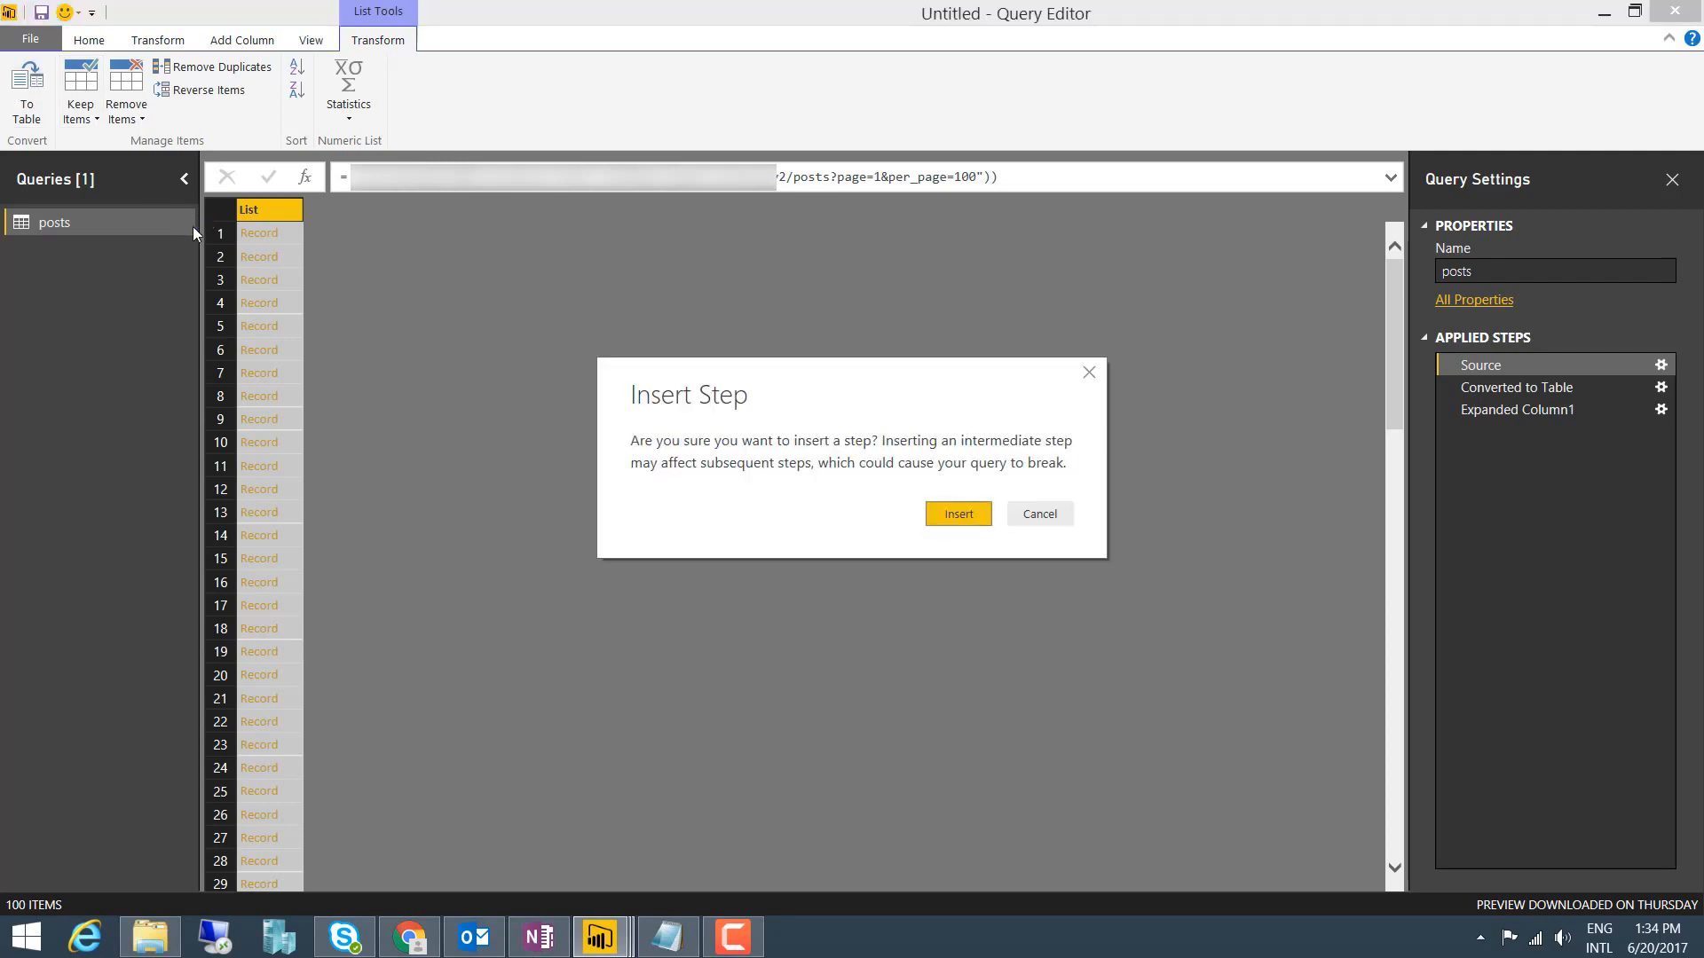
{"action": "left_click", "coordinate": [930, 513]}
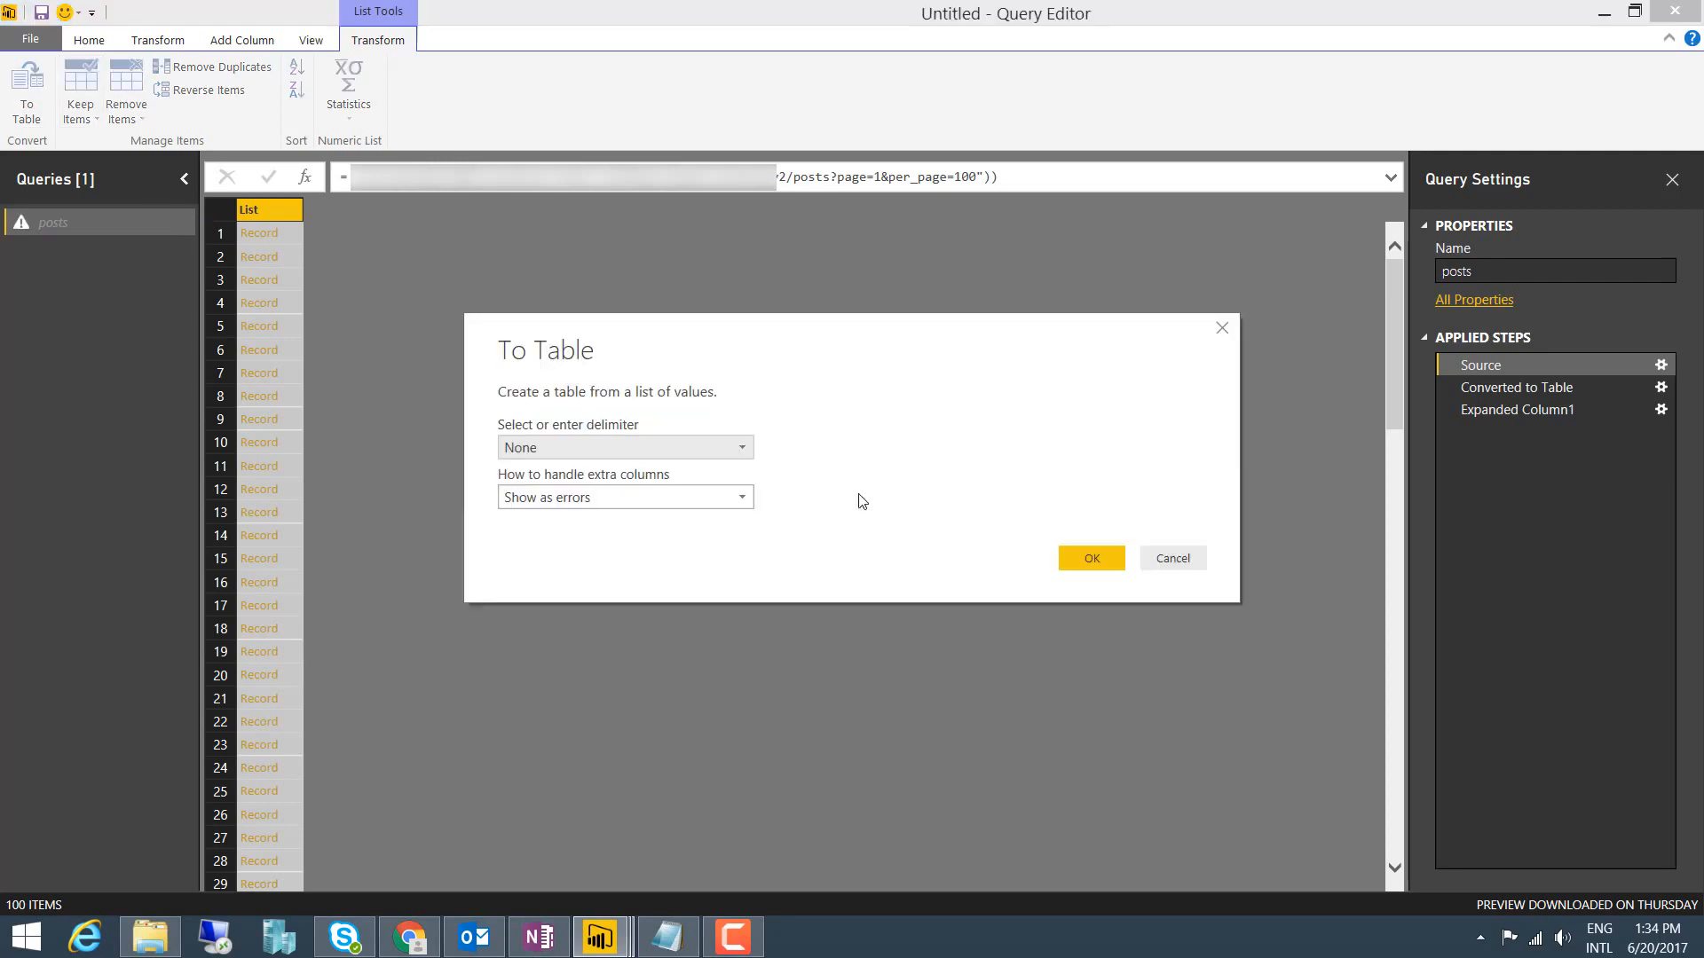
{"action": "left_click", "coordinate": [1092, 559]}
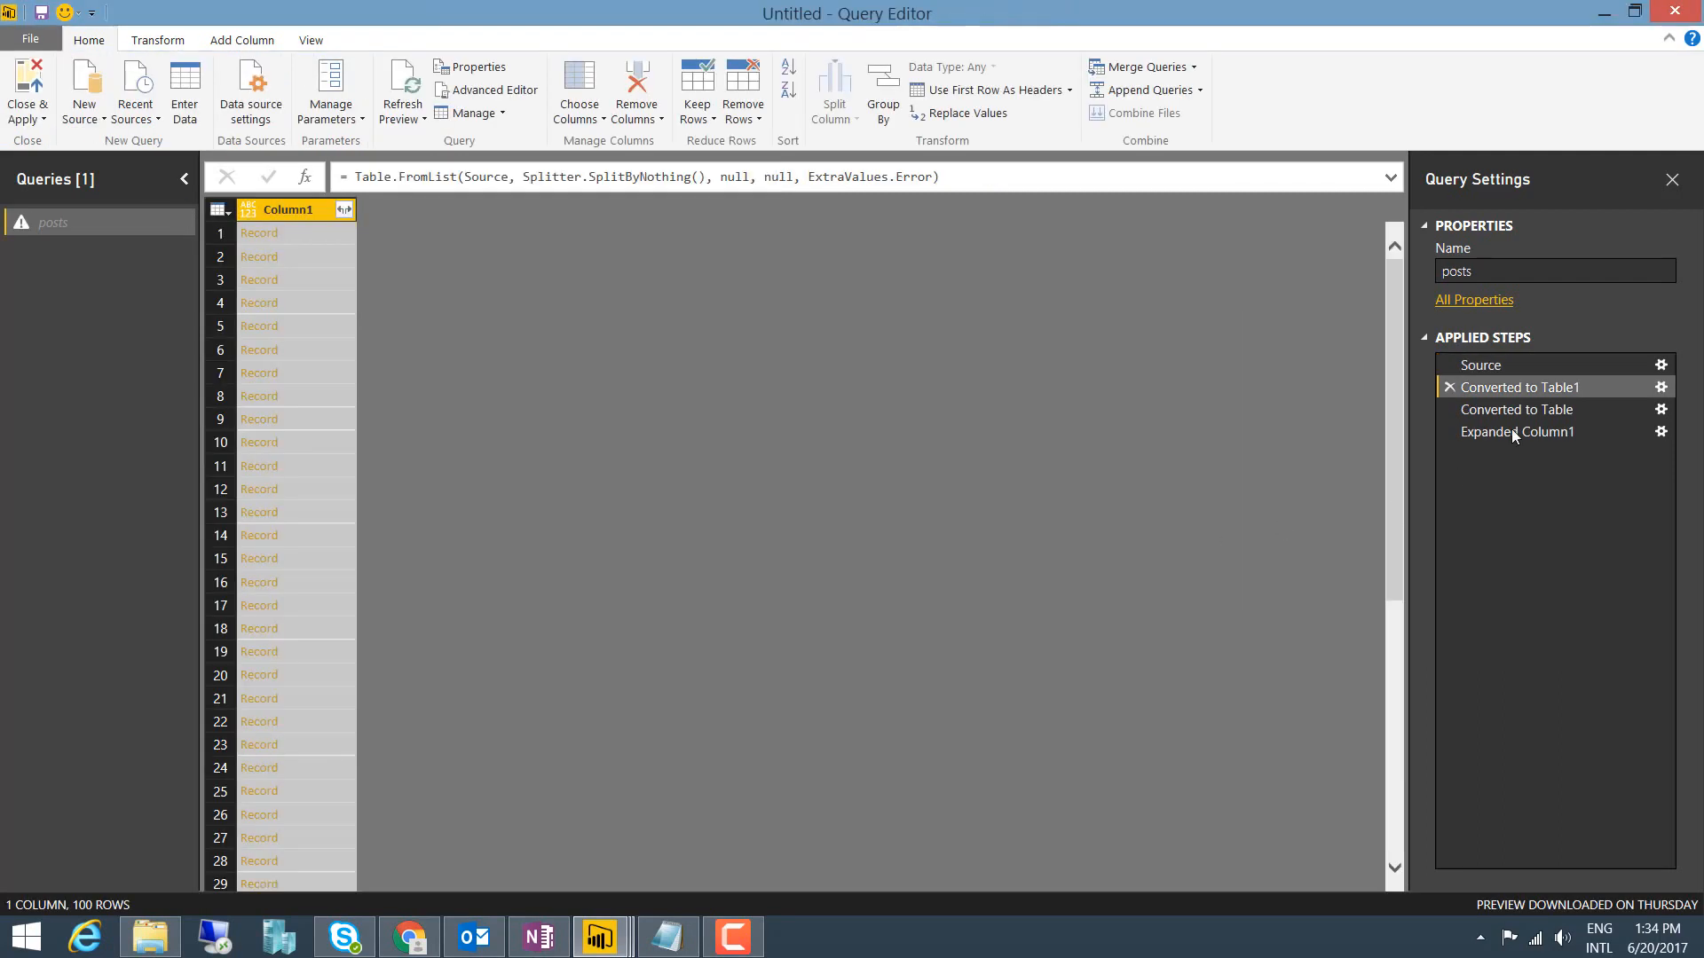
Delete the old Converted to Table step so Expanded Column1 follows the newly inserted conversion
{"action": "left_click", "coordinate": [1438, 410]}
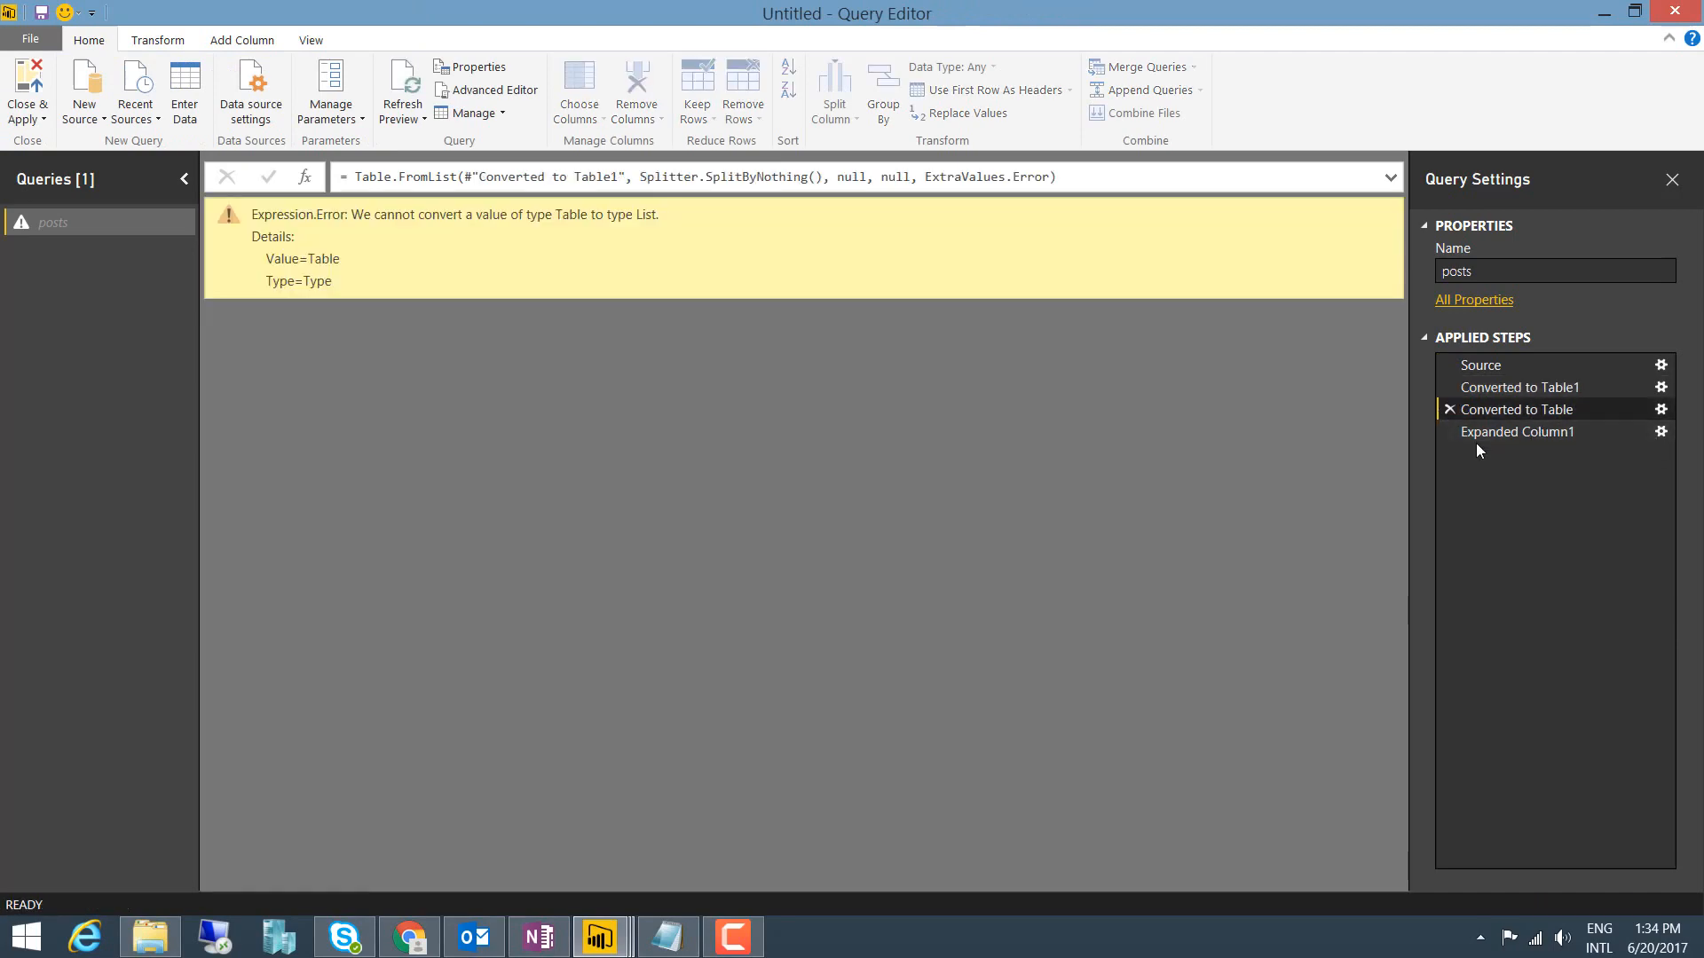
{"action": "left_click", "coordinate": [1449, 410]}
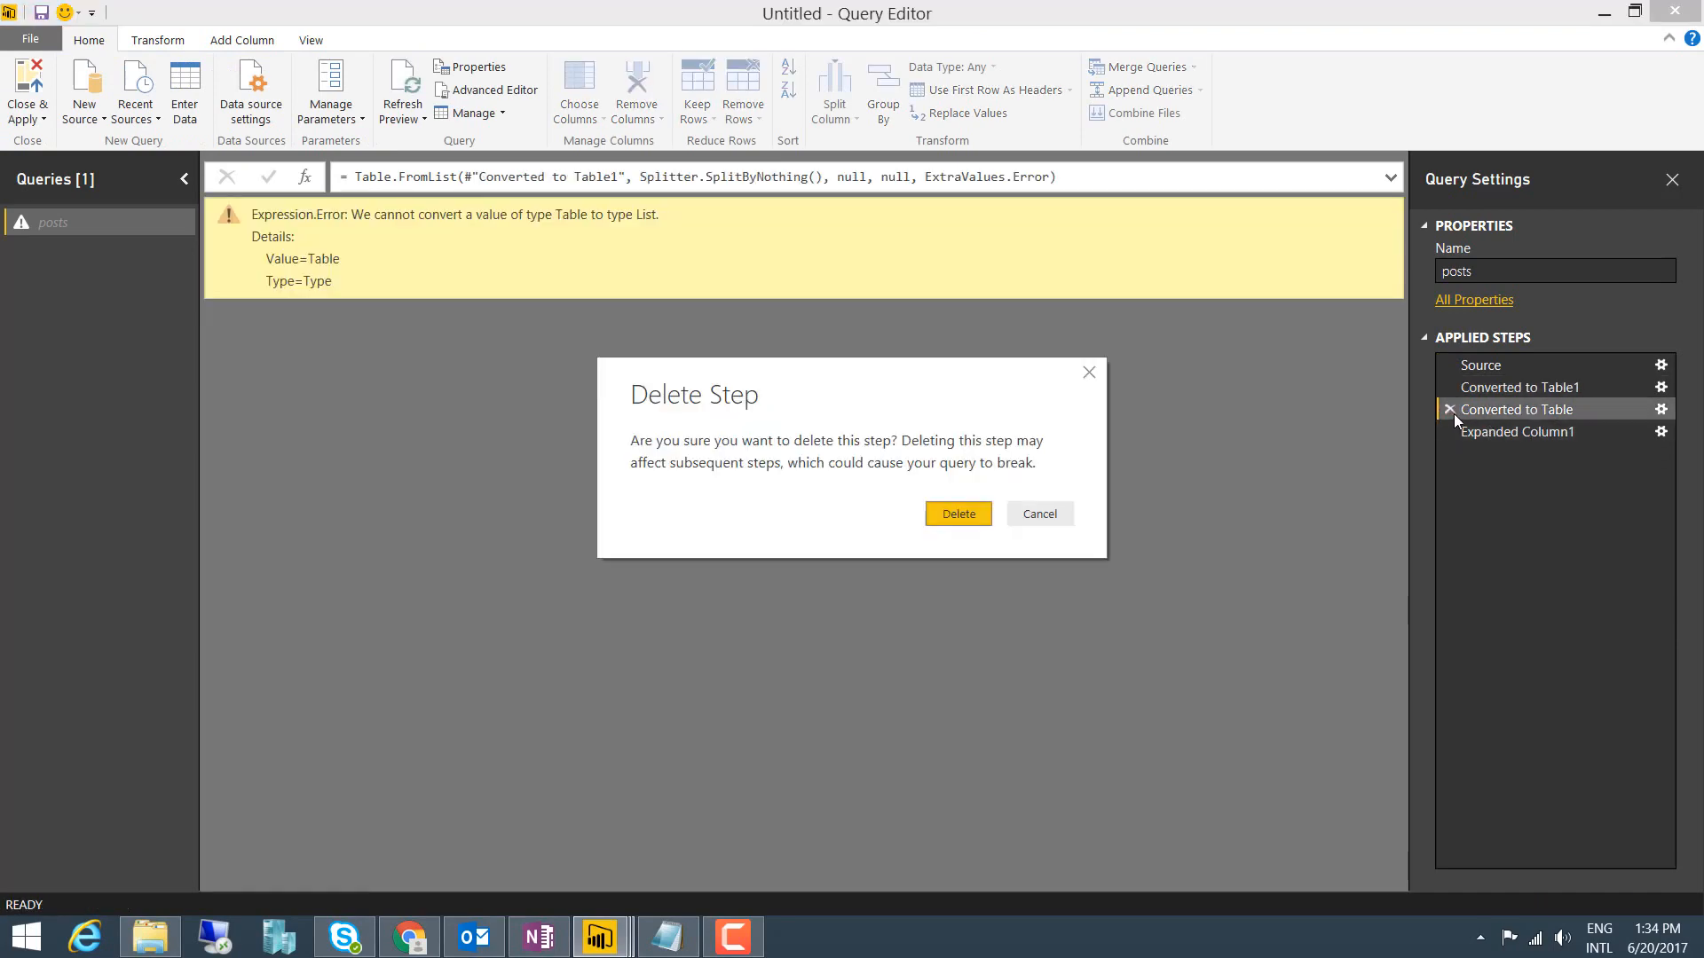
{"action": "left_click", "coordinate": [982, 527]}
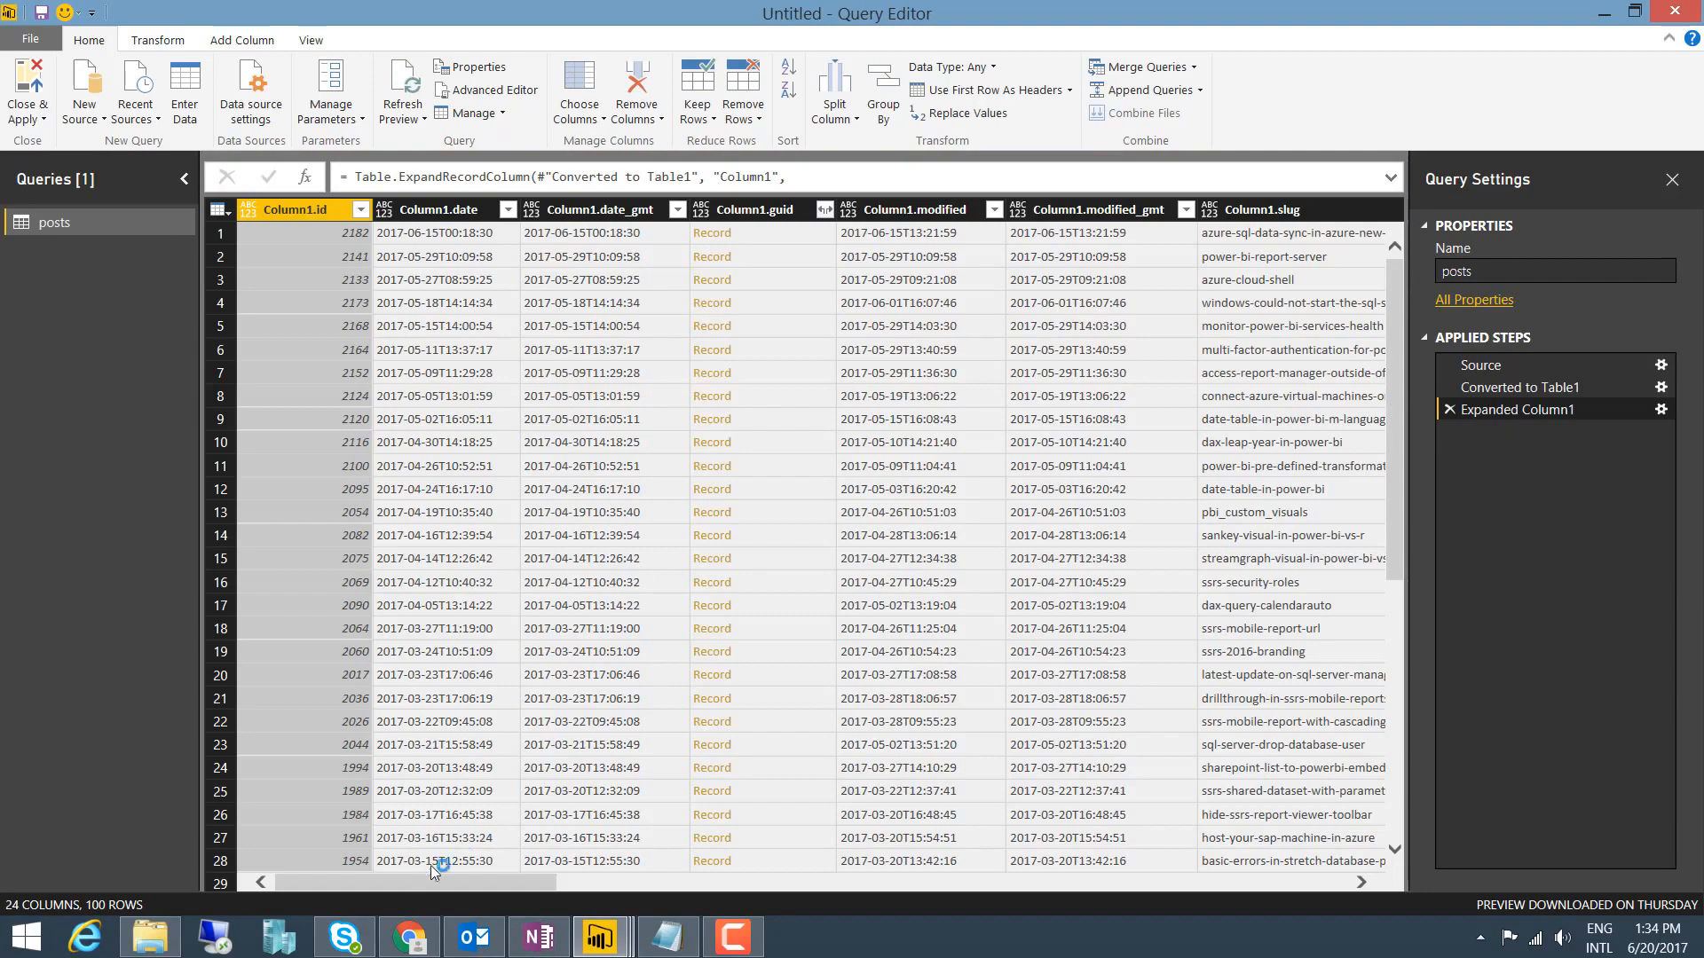
{"action": "left_click_drag", "start_coordinate": [434, 870], "coordinate": [382, 830]}
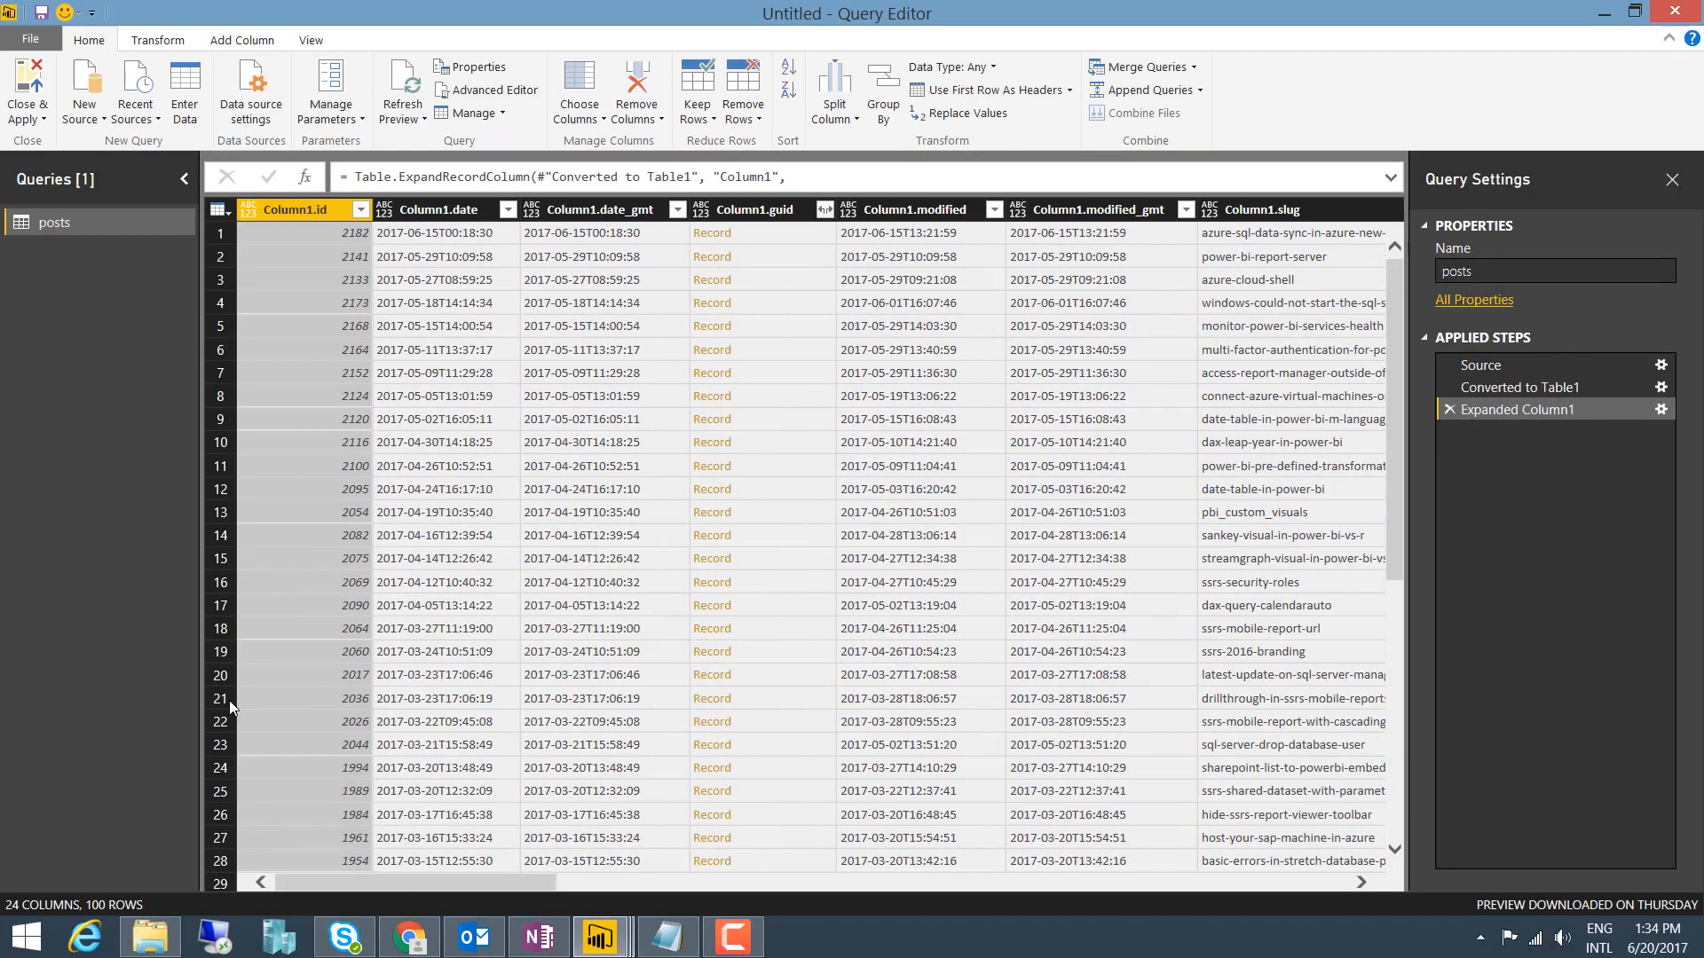
{"action": "left_click", "coordinate": [104, 119]}
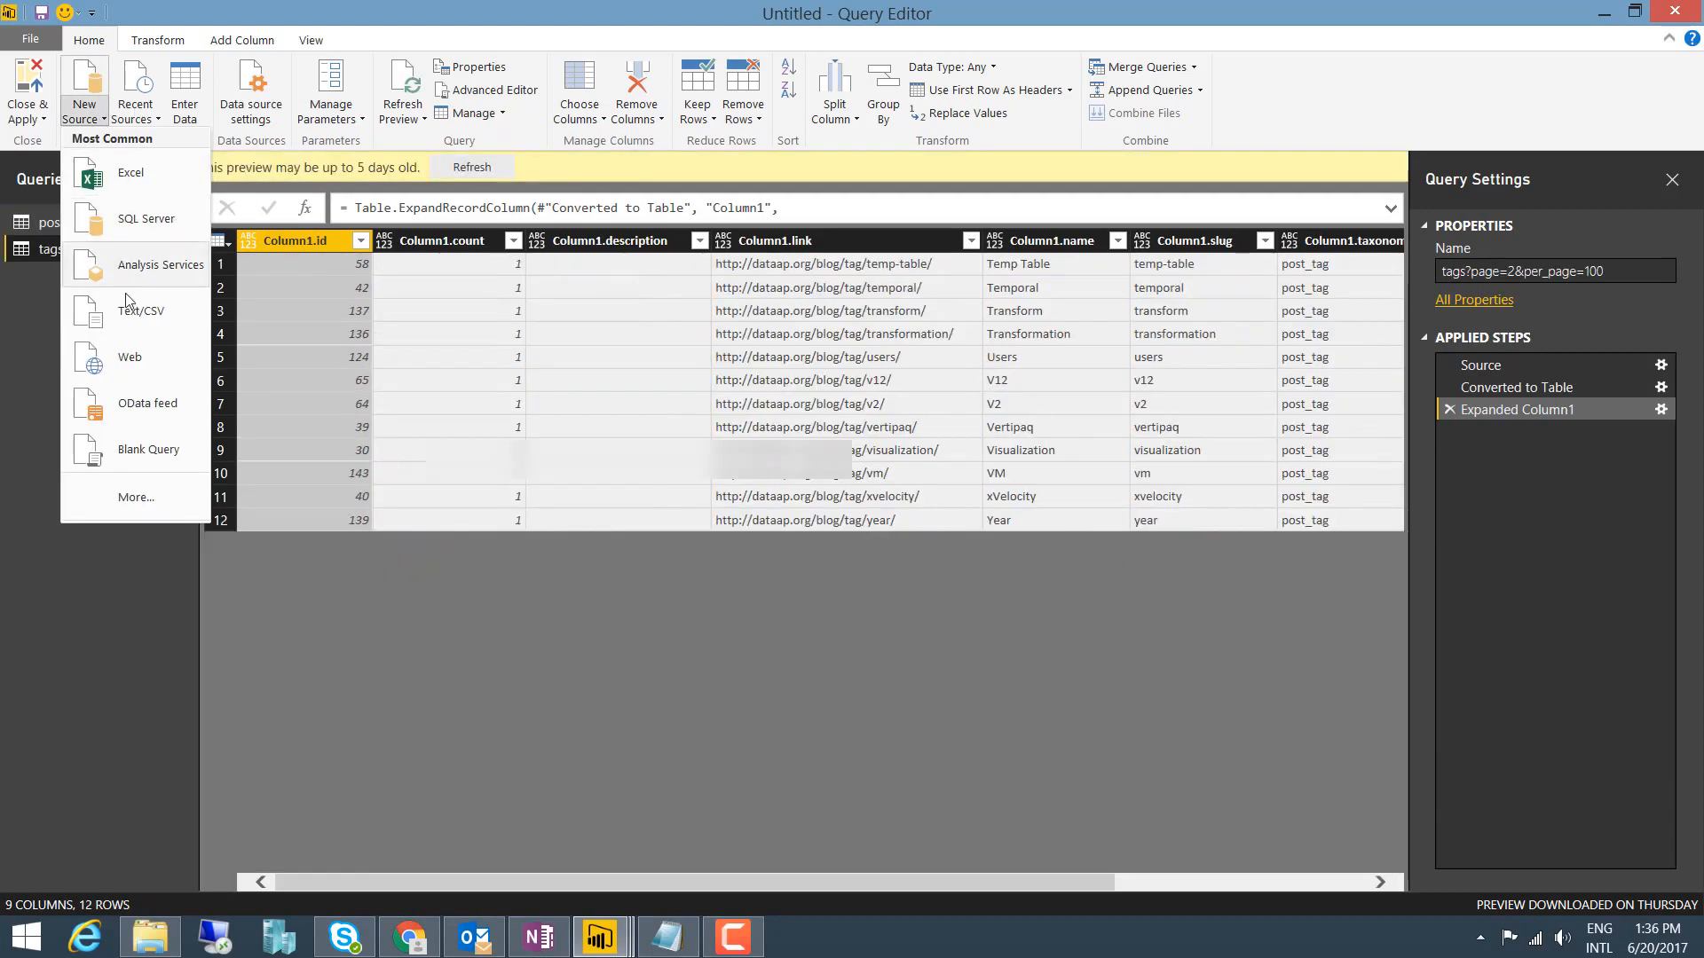
{"action": "left_click", "coordinate": [367, 373]}
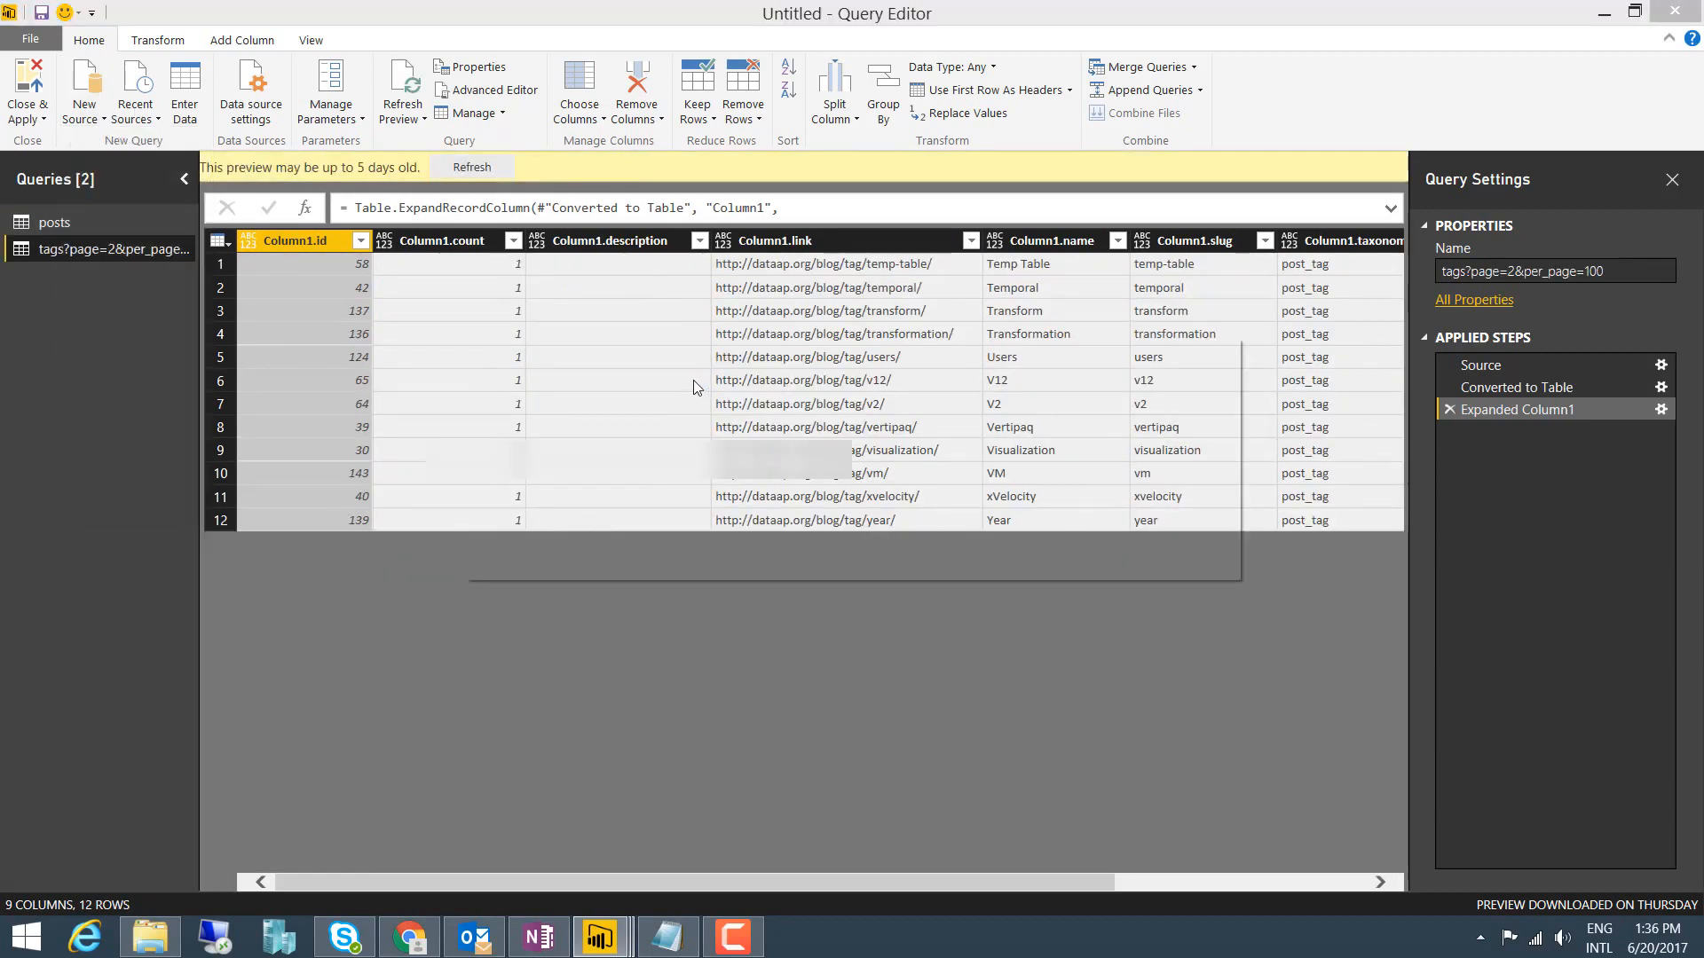
{"action": "key", "text": "ctrl+v"}
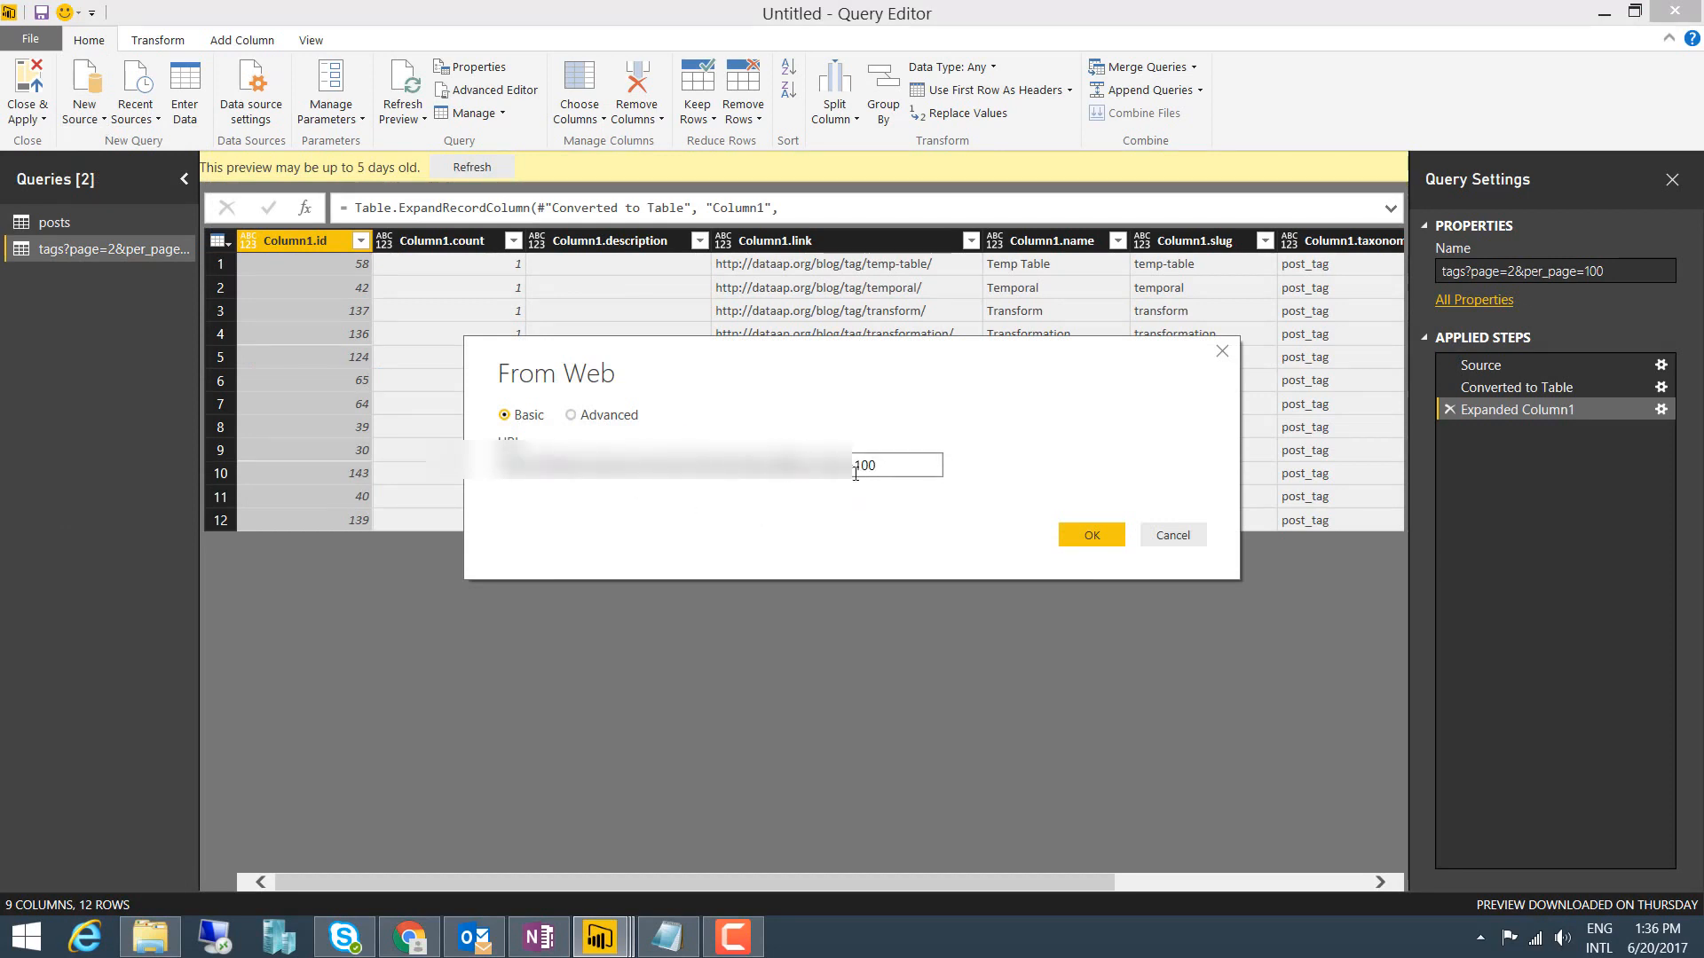
{"action": "left_click", "coordinate": [1093, 533]}
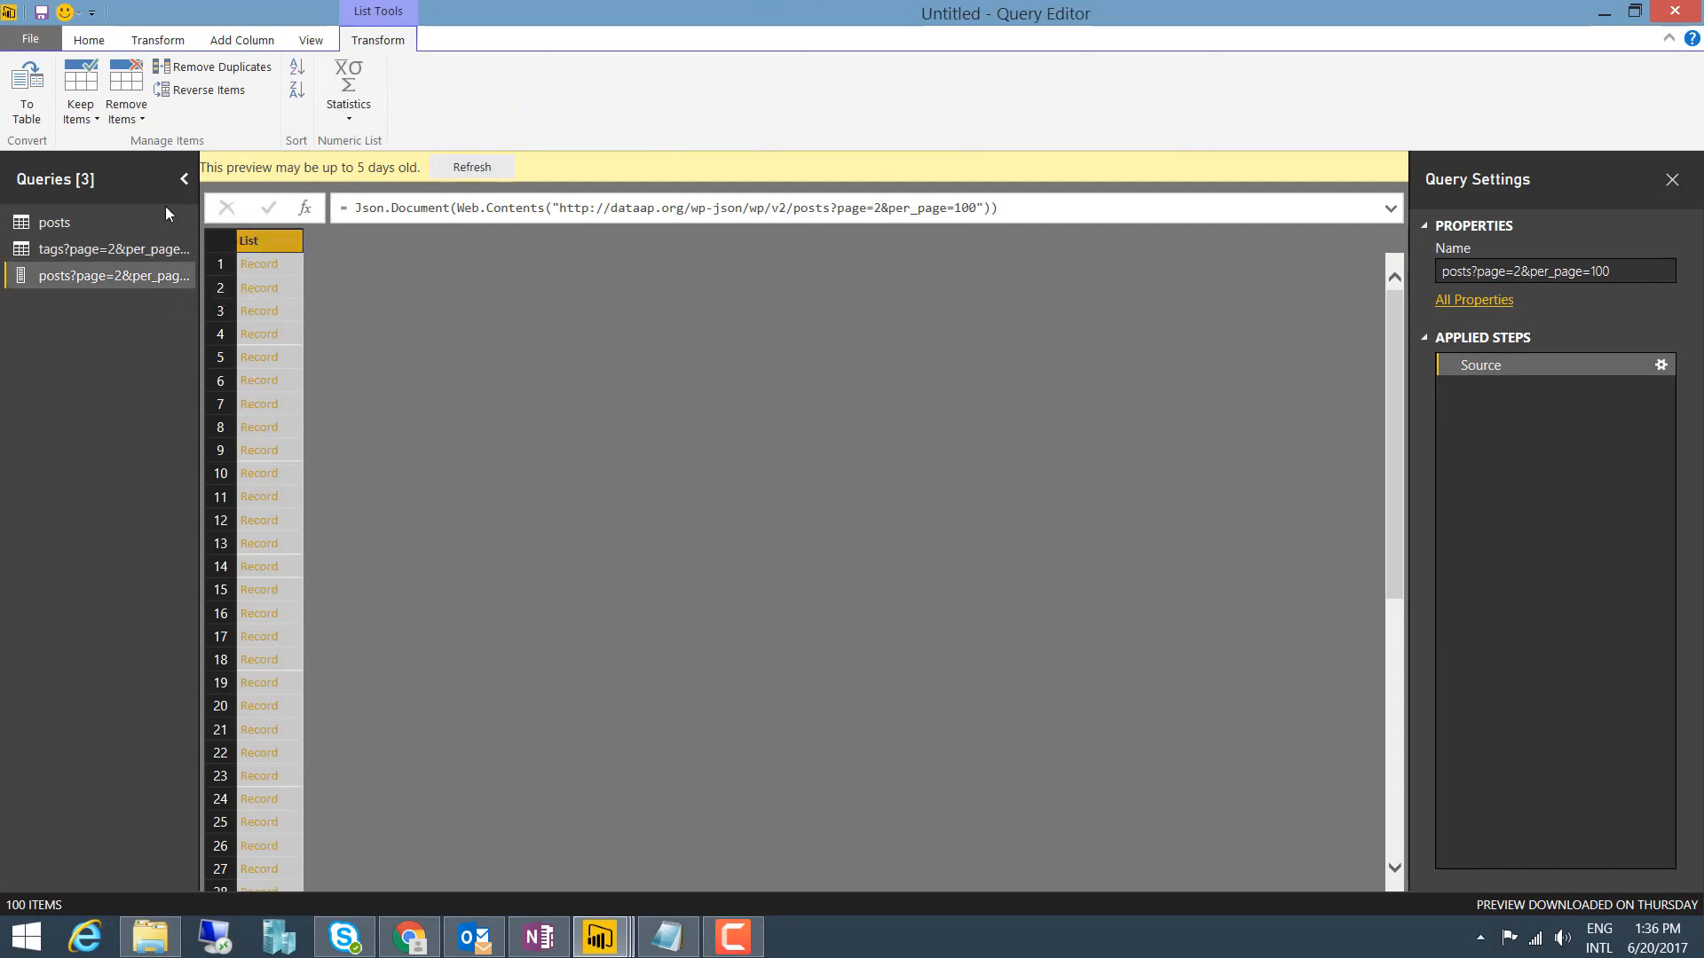
Convert the page 2 posts list to a table without a delimiter and expand Column1 into all its record fields
{"action": "left_click", "coordinate": [19, 83]}
{"action": "left_click", "coordinate": [1089, 550]}
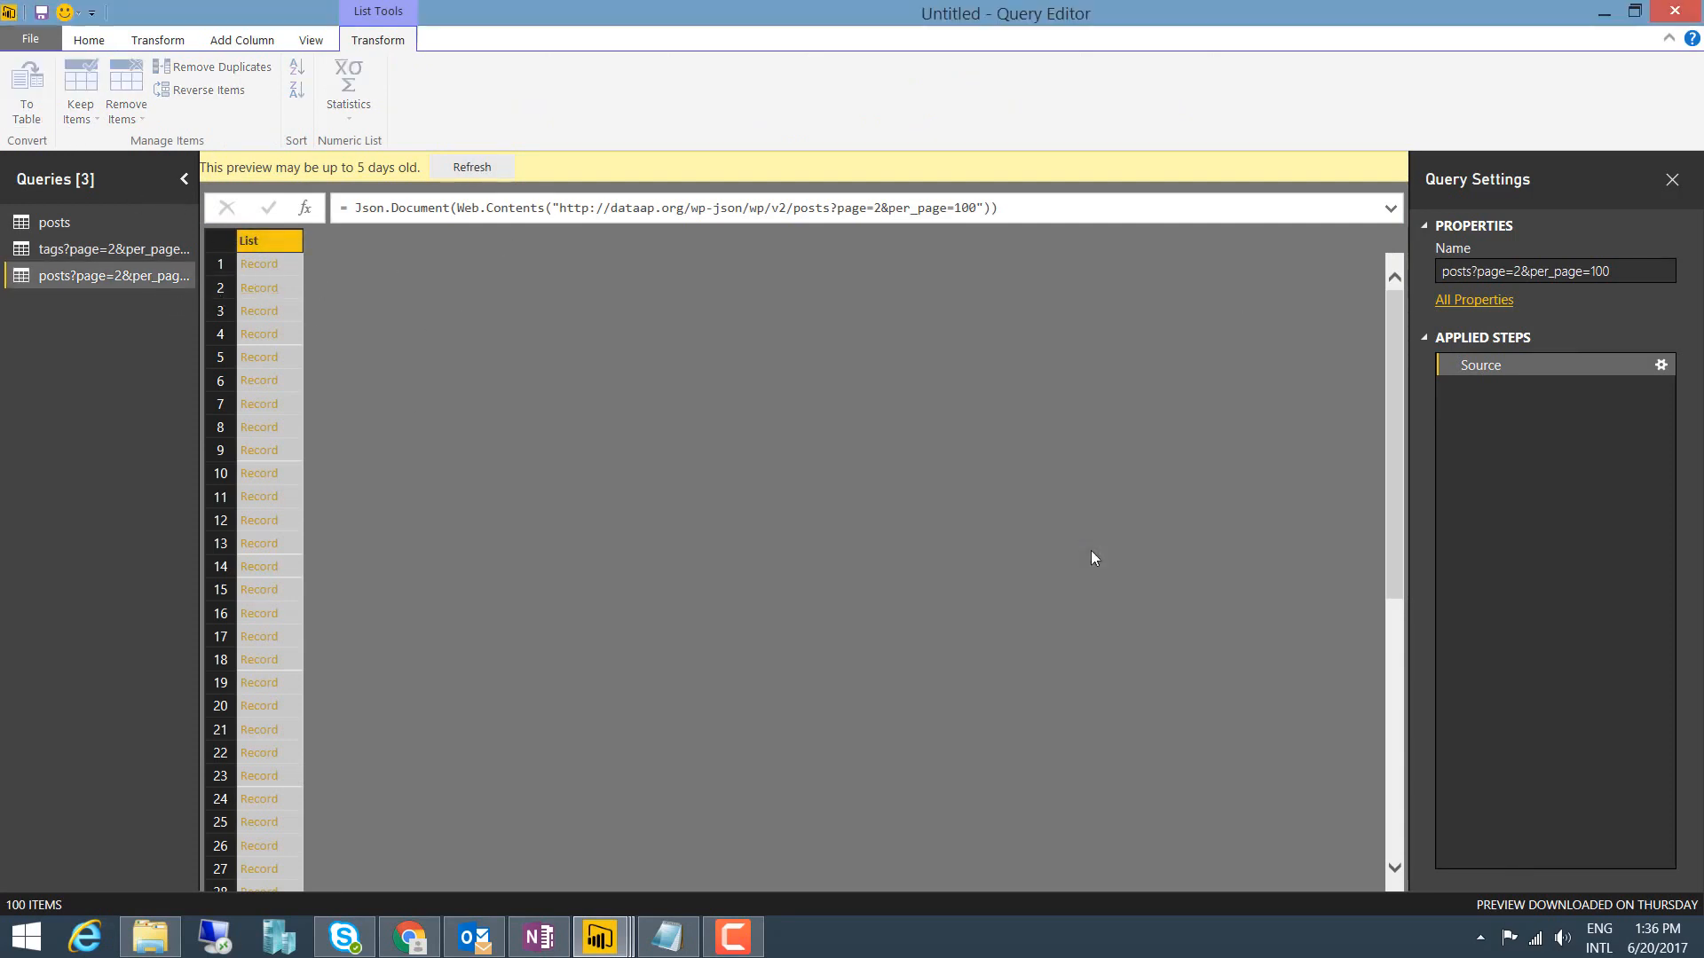
{"action": "left_click", "coordinate": [345, 210]}
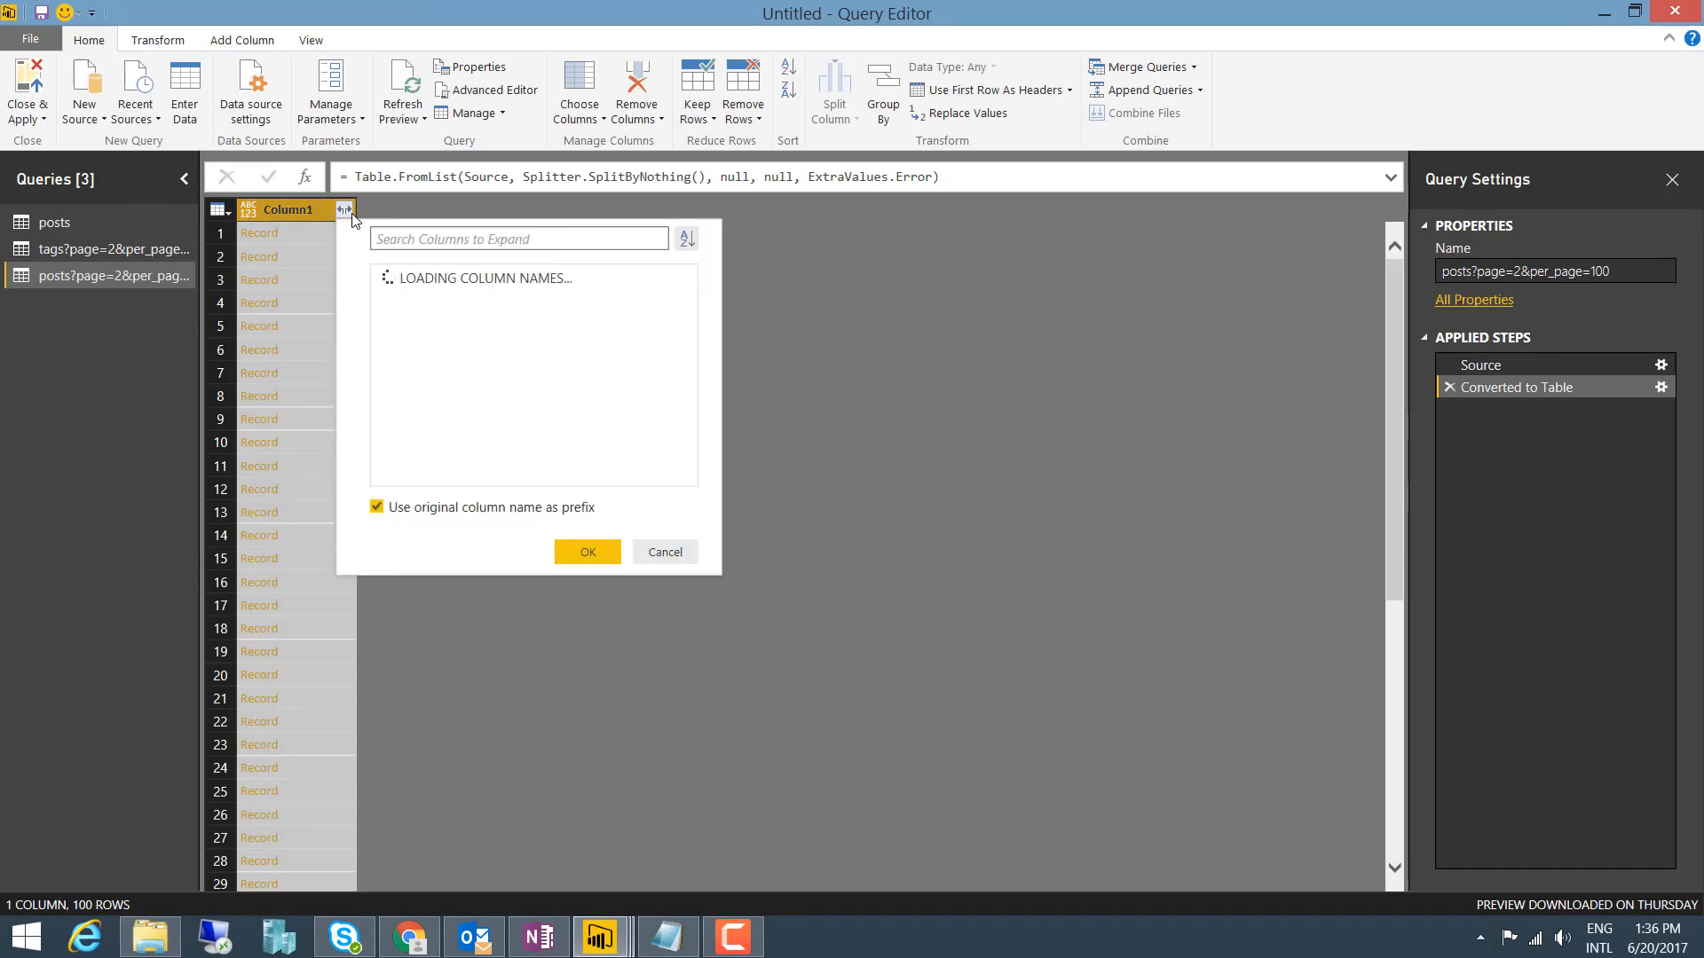
{"action": "left_click", "coordinate": [588, 749]}
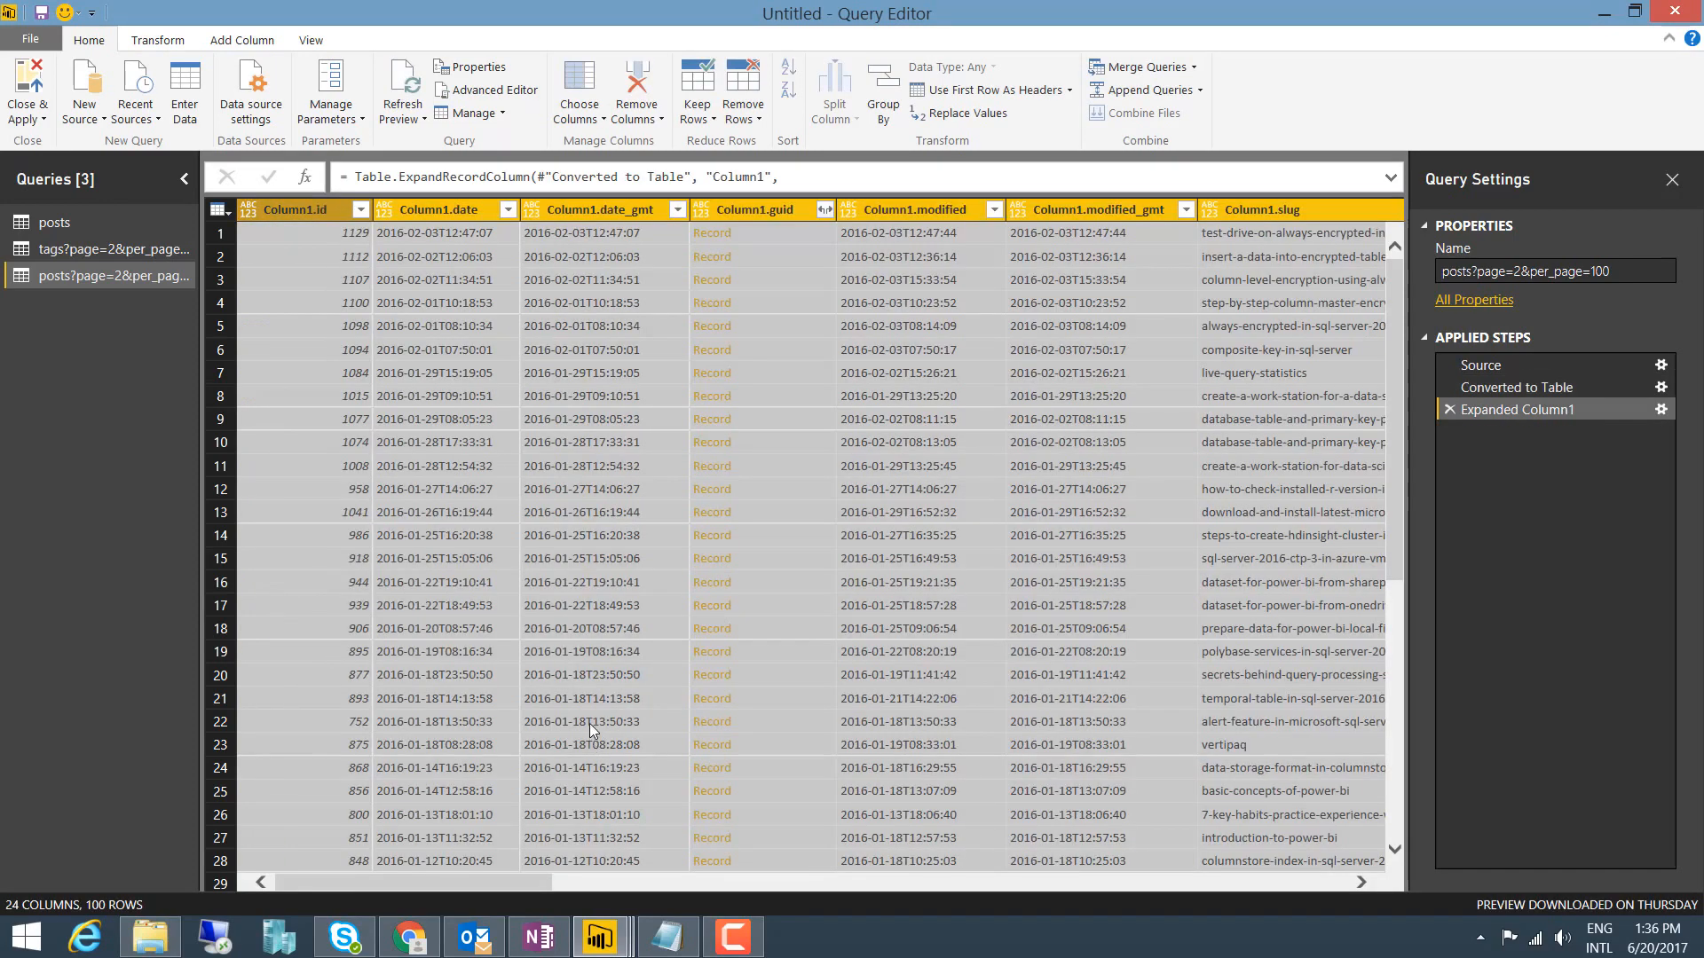
Append the posts table to the posts?page=2&per_page=100 query as a two-table append
{"action": "left_click", "coordinate": [1145, 90]}
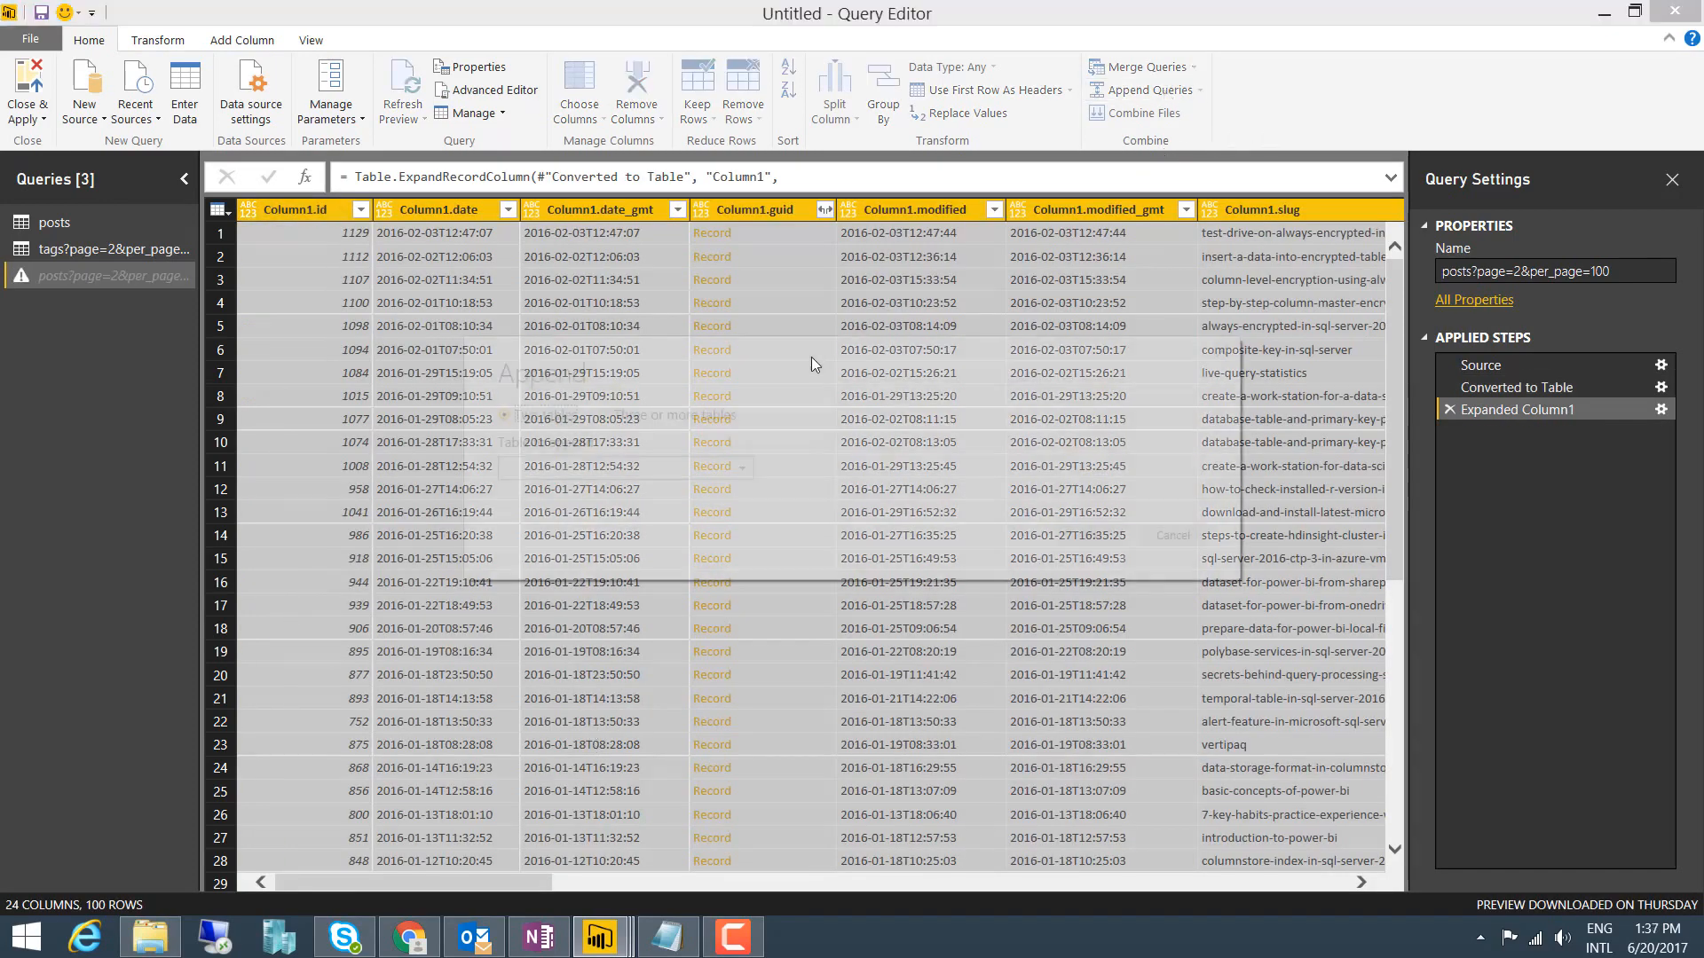
{"action": "left_click", "coordinate": [704, 473]}
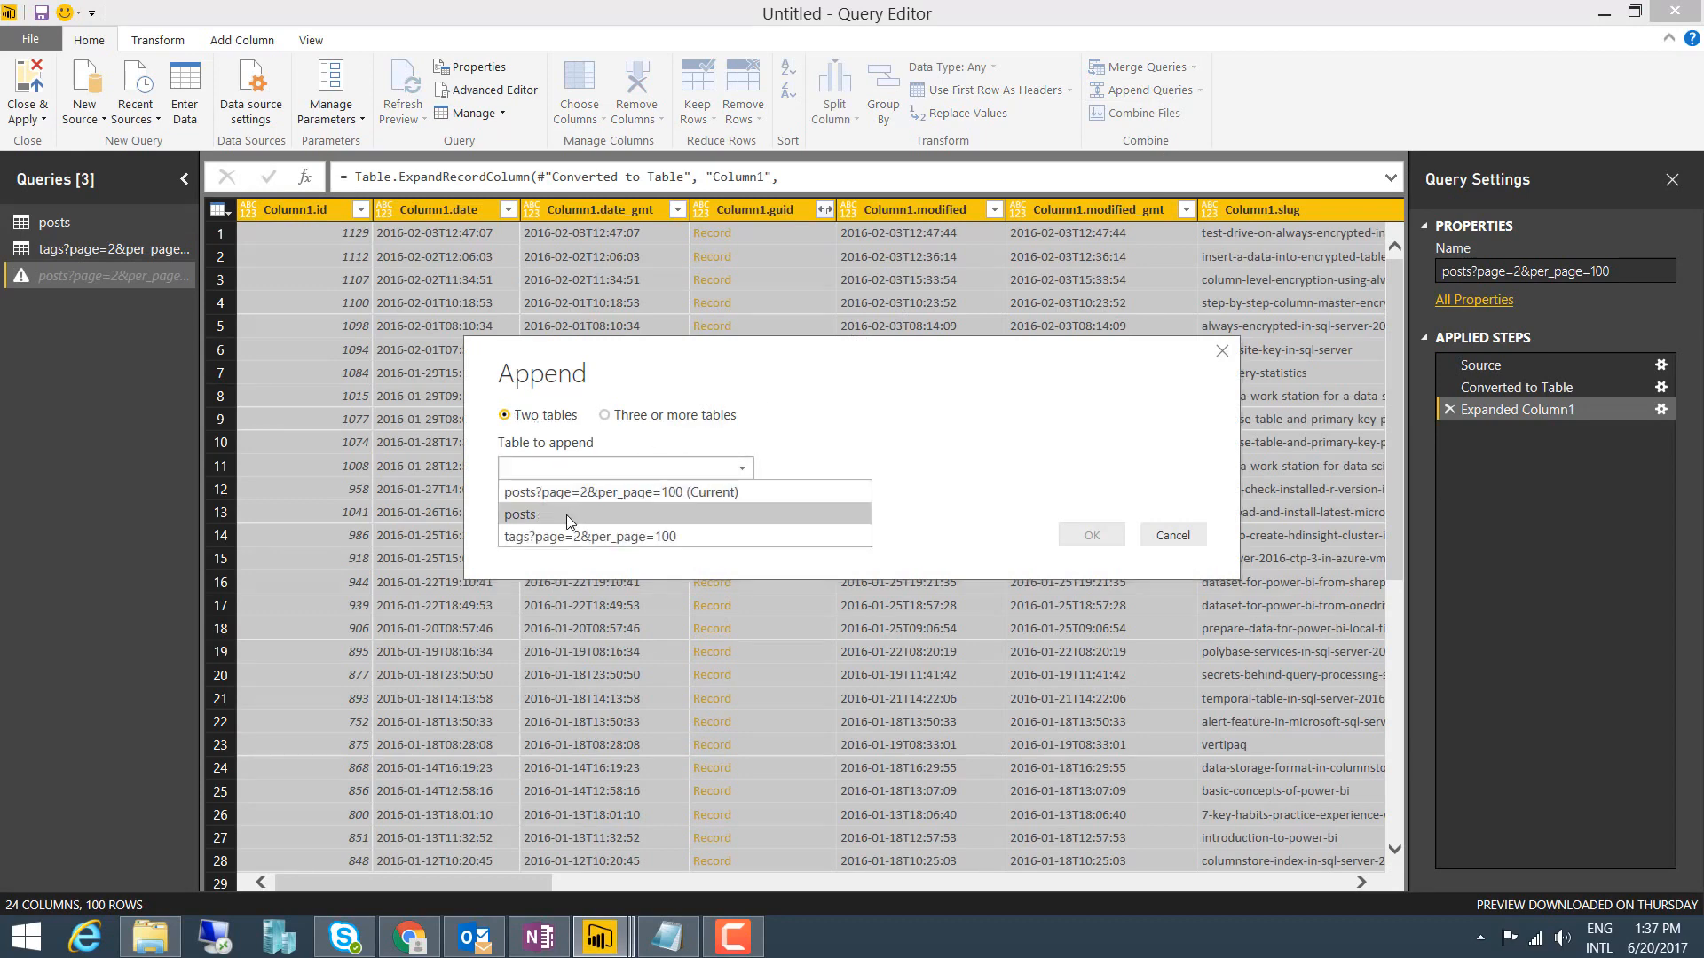
{"action": "left_click", "coordinate": [566, 515]}
{"action": "left_click", "coordinate": [1106, 541]}
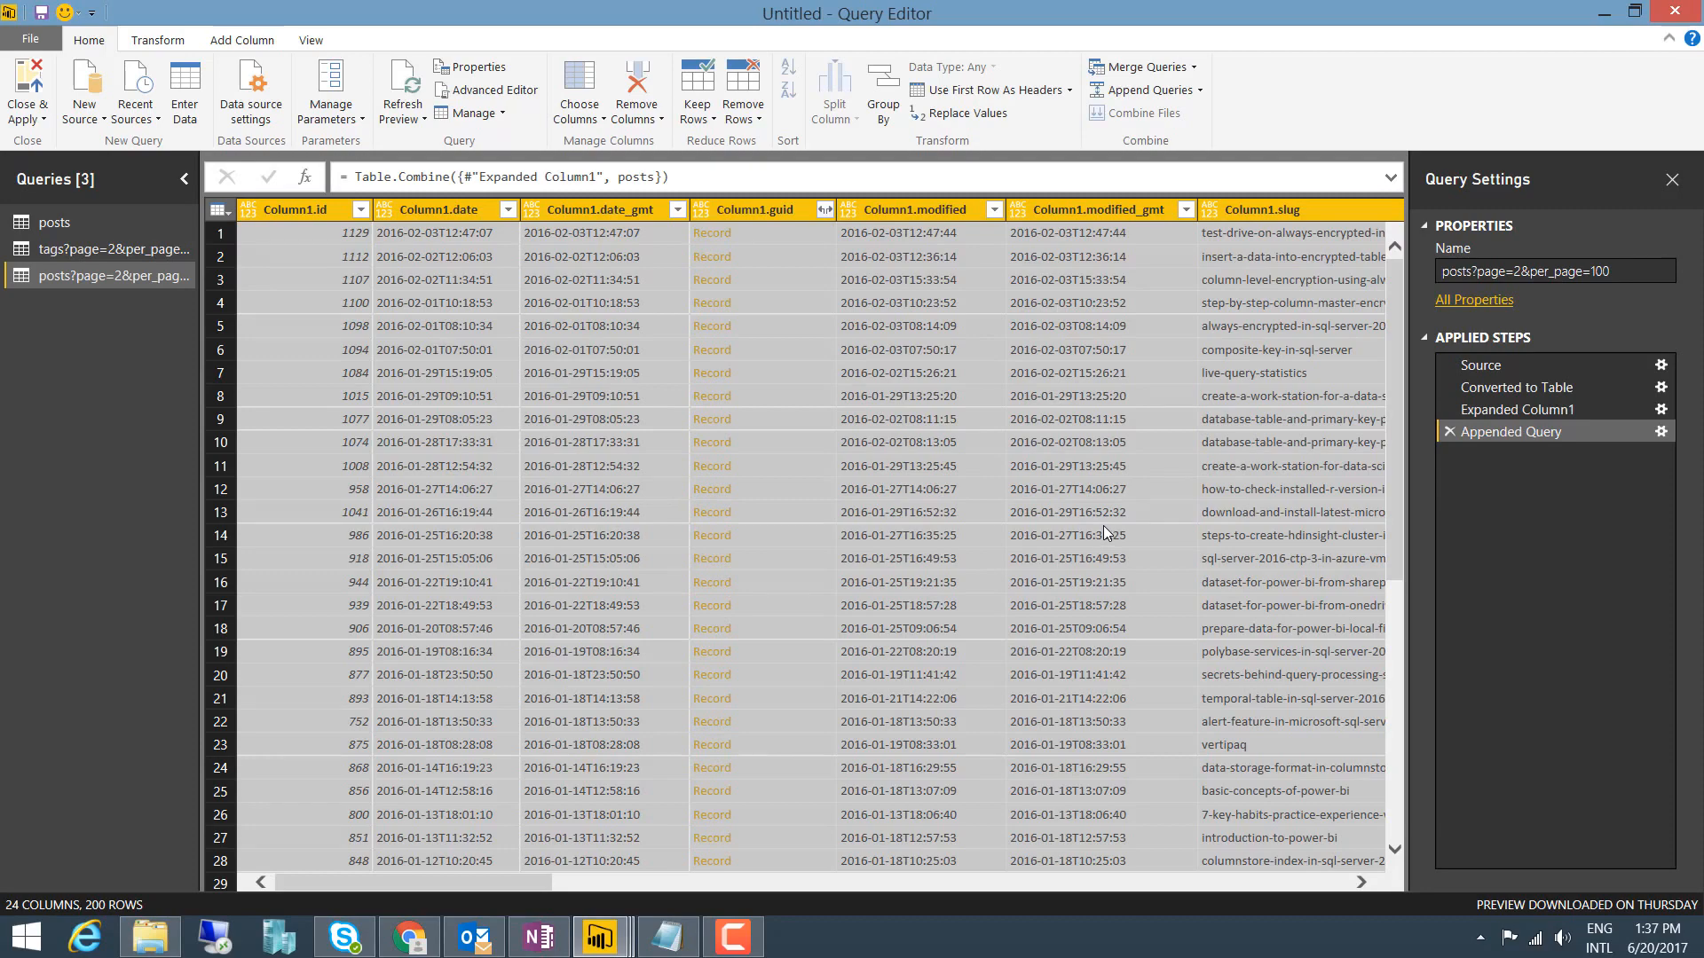
Check the appended posts table from its first row down to its last
{"action": "left_click_drag", "start_coordinate": [1399, 299], "coordinate": [1420, 881]}
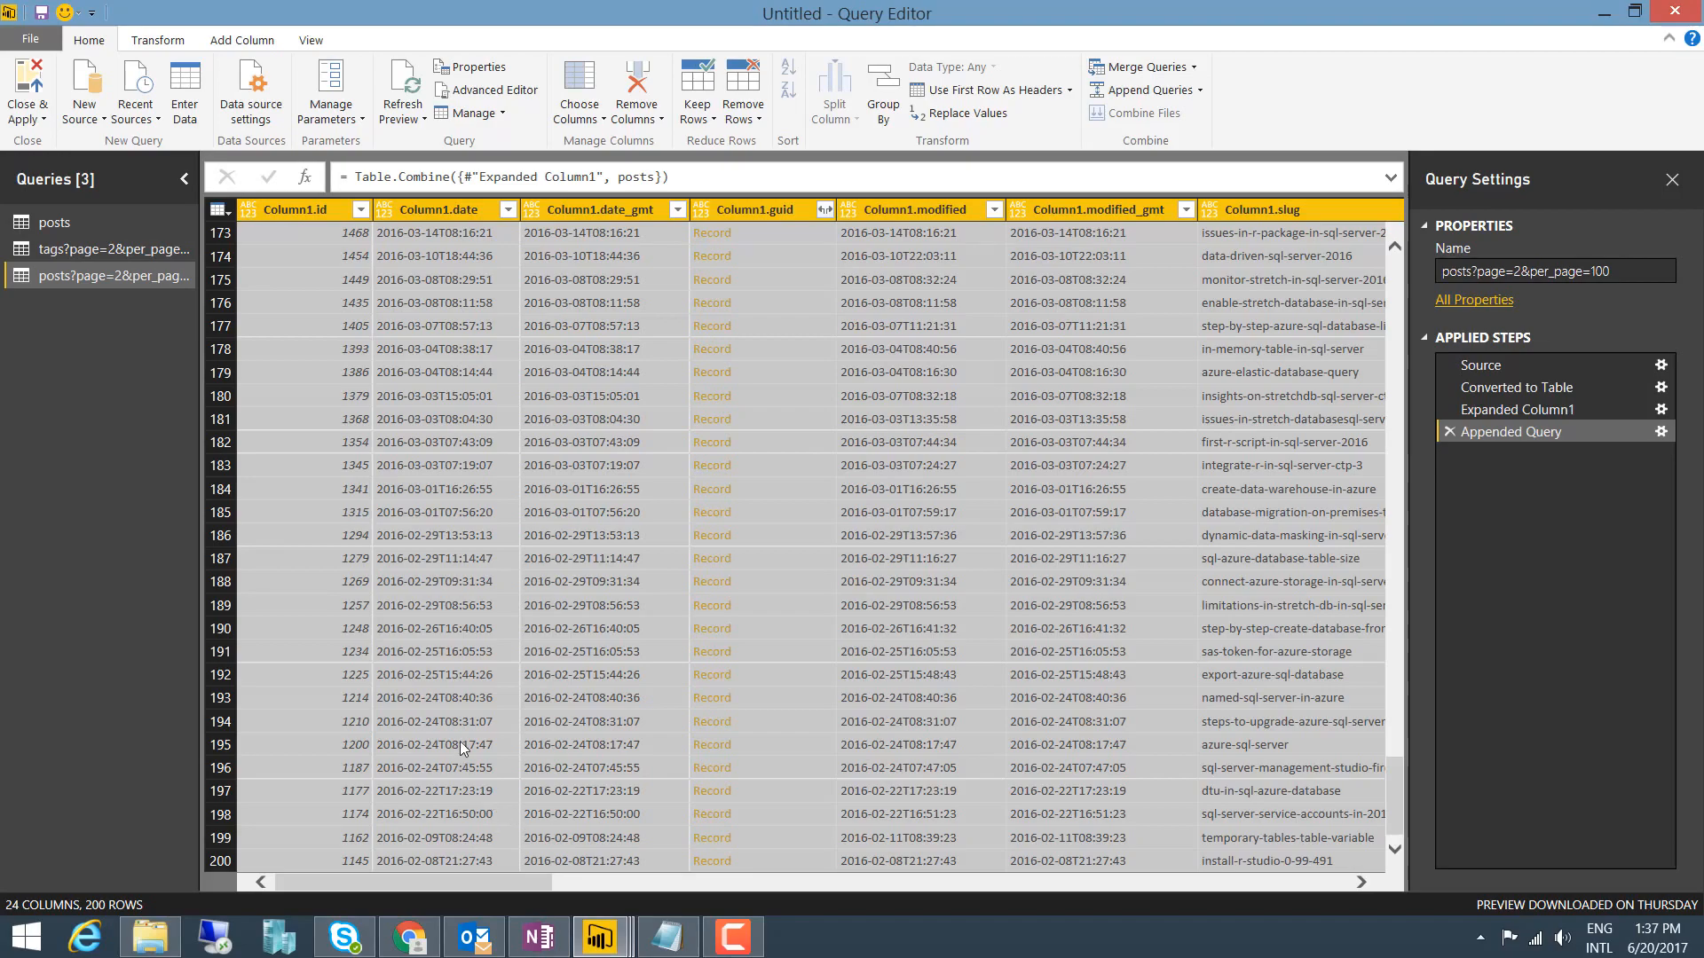
{"action": "scroll", "coordinate": [459, 742], "scroll_direction": "up", "scroll_amount": 20}
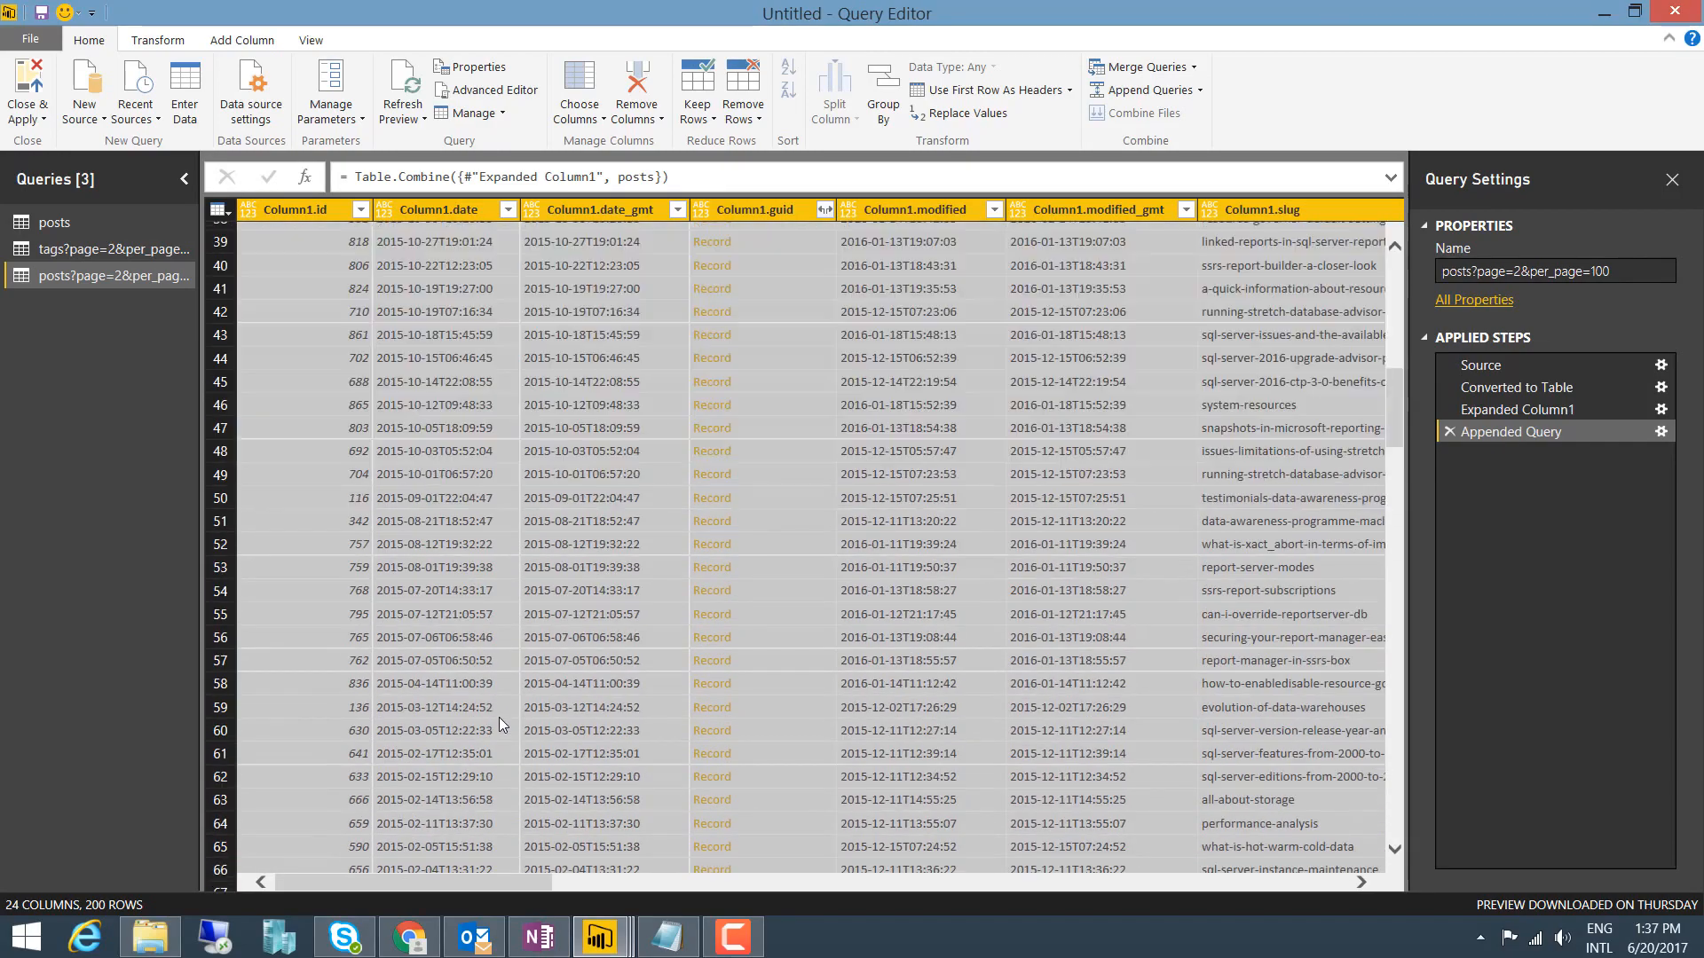
{"action": "scroll", "coordinate": [499, 724], "scroll_direction": "up", "scroll_amount": 10}
{"action": "left_click_drag", "start_coordinate": [1392, 285], "coordinate": [1402, 826]}
{"action": "scroll", "coordinate": [705, 406], "scroll_direction": "up", "scroll_amount": 20}
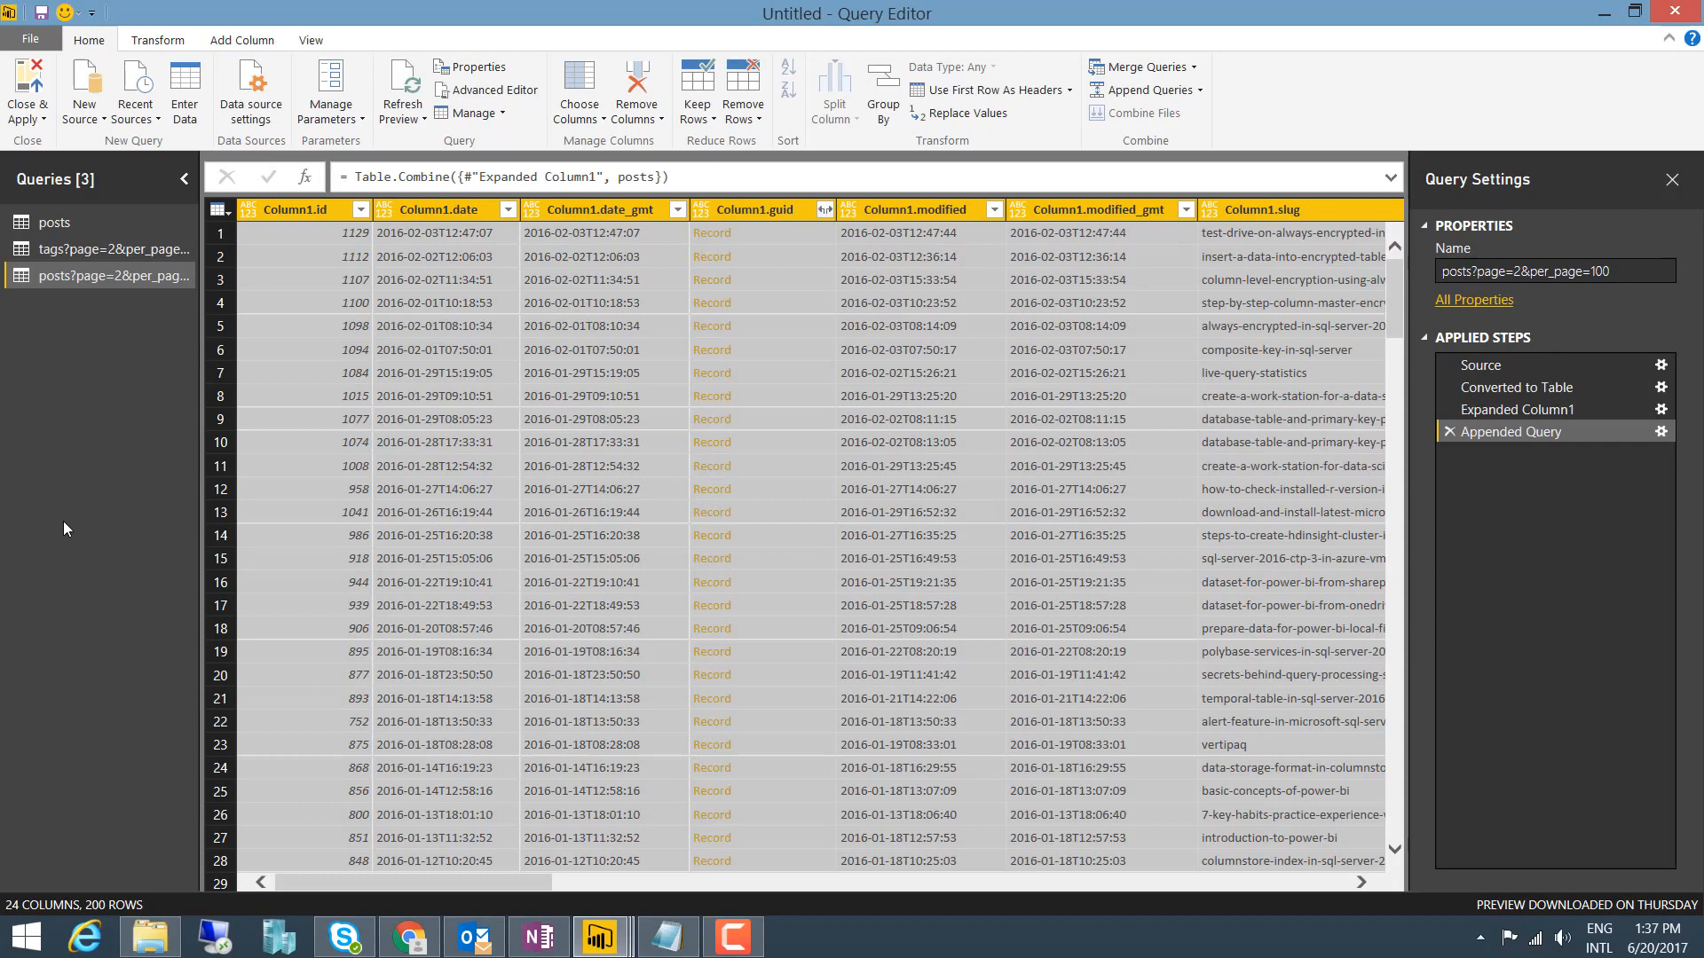
Close the Query Editor and apply the pending query changes to the report
{"action": "left_click", "coordinate": [26, 113]}
{"action": "left_click", "coordinate": [46, 145]}
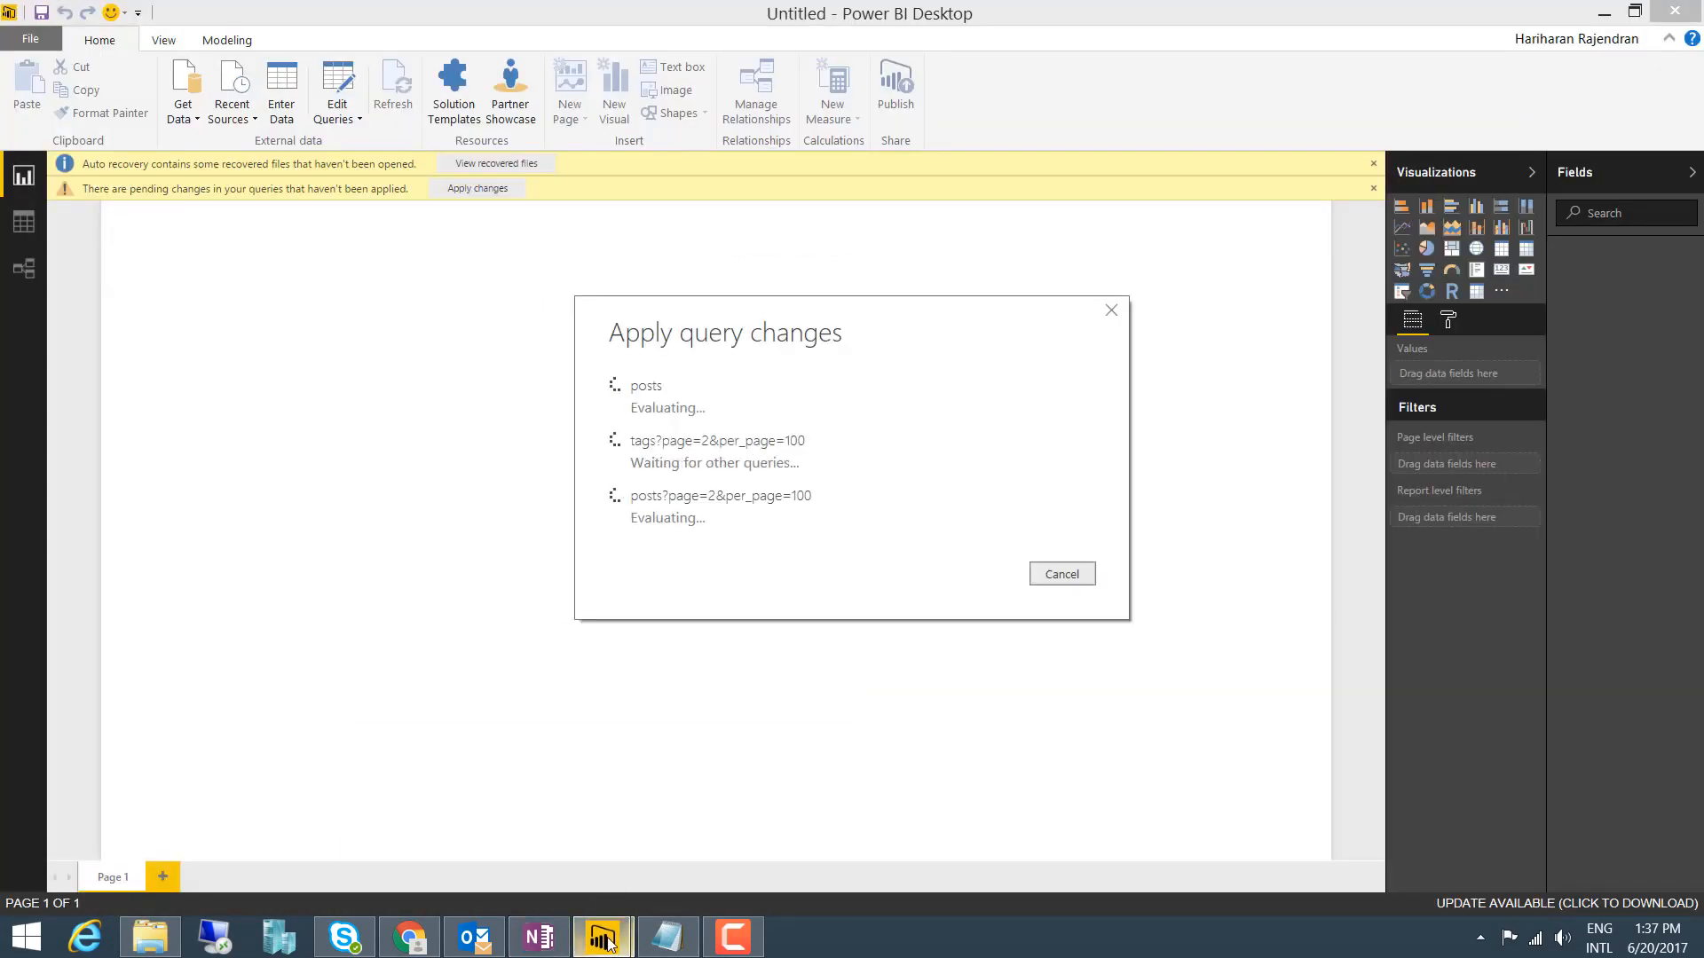
Switch to the other open report with the finished blog post visuals and open its queries for editing
{"action": "mouse_move", "coordinate": [602, 936]}
{"action": "left_click", "coordinate": [479, 825]}
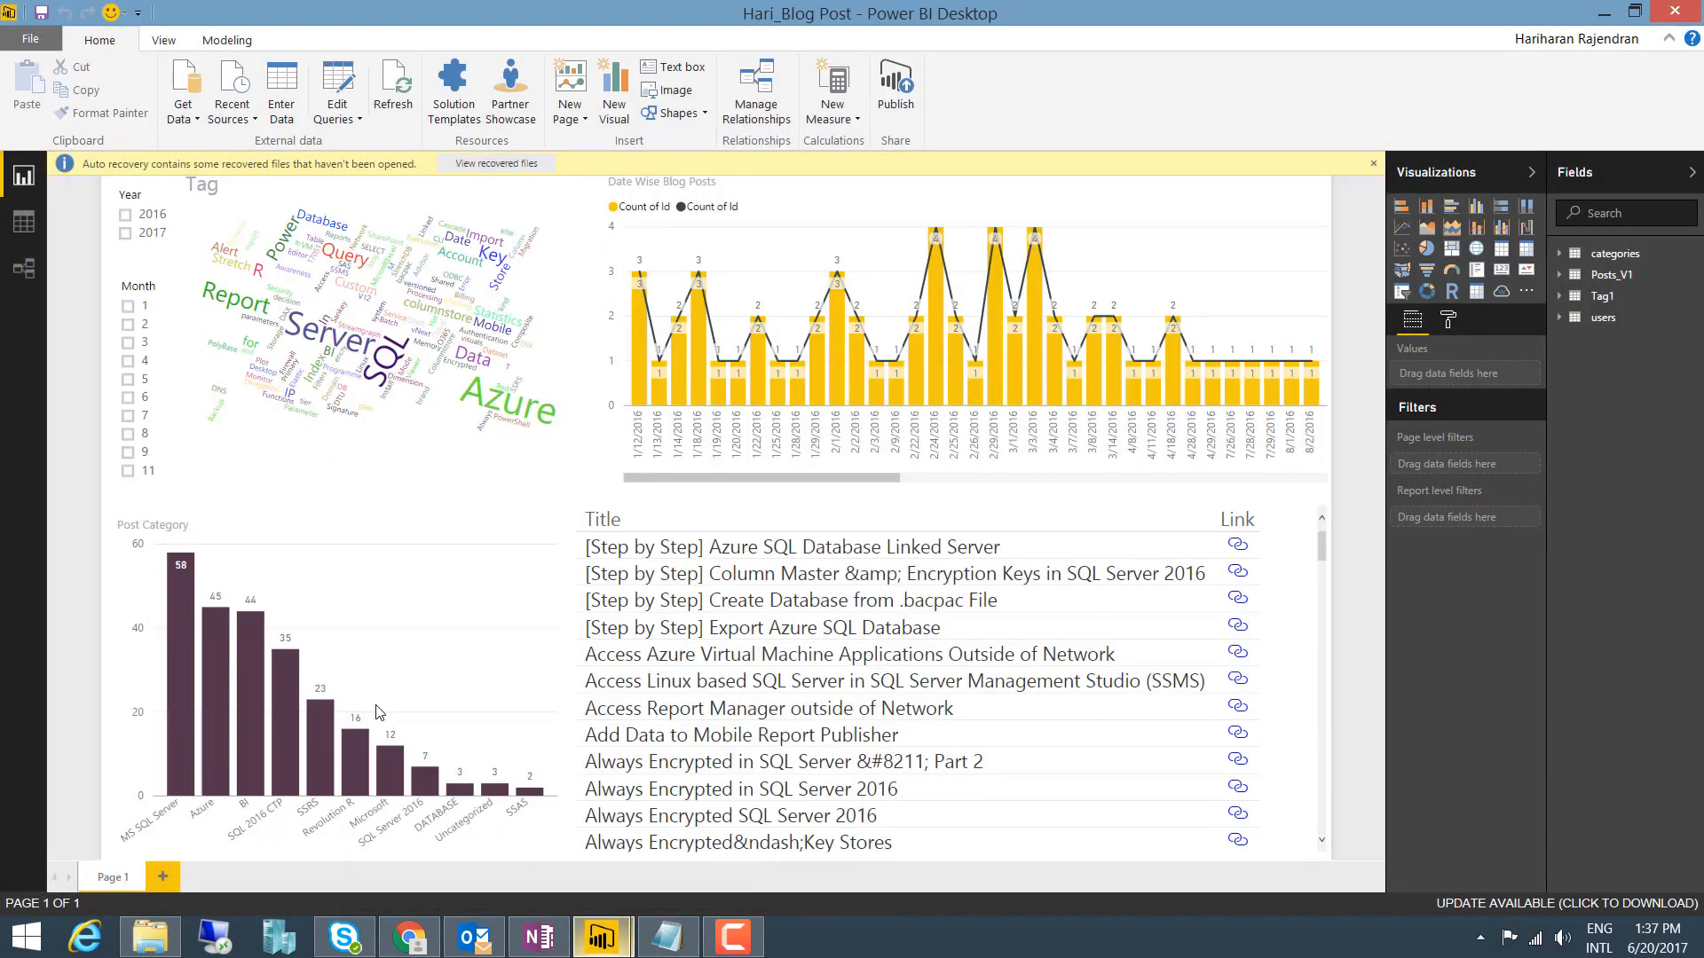
{"action": "left_click", "coordinate": [337, 89]}
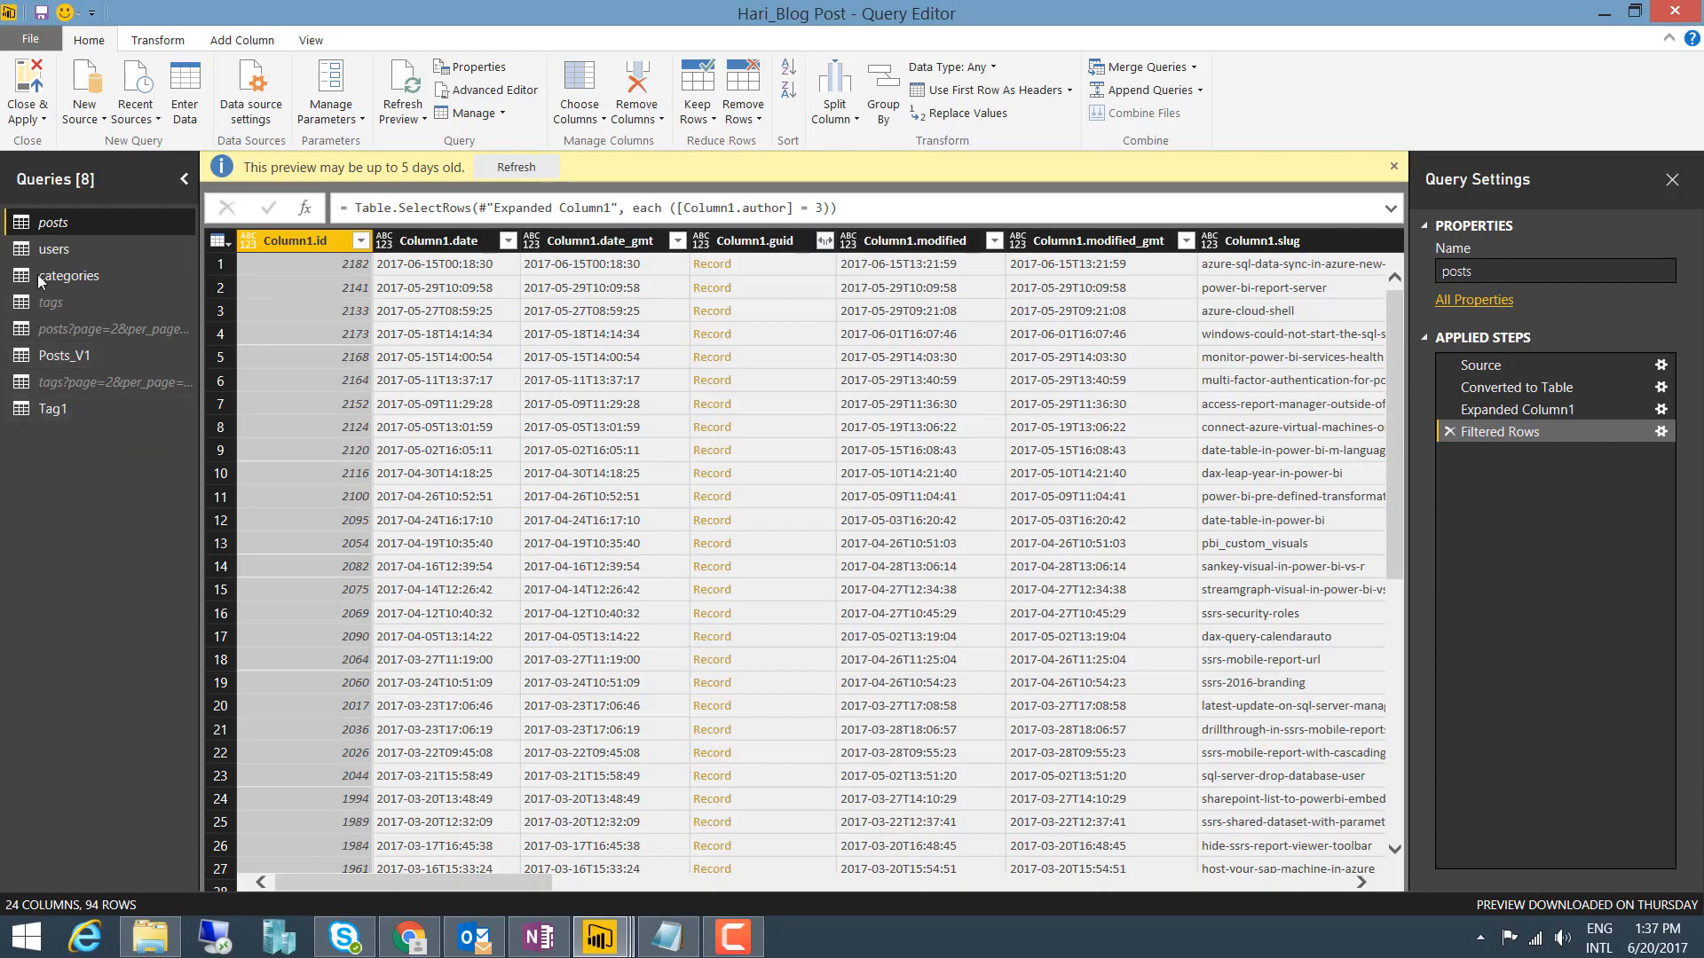
Close the Query Editor and, in the relationship diagram, move the users table closer to Posts_V1 and the Tag1 table farther out
{"action": "left_click", "coordinate": [27, 123]}
{"action": "left_click", "coordinate": [40, 139]}
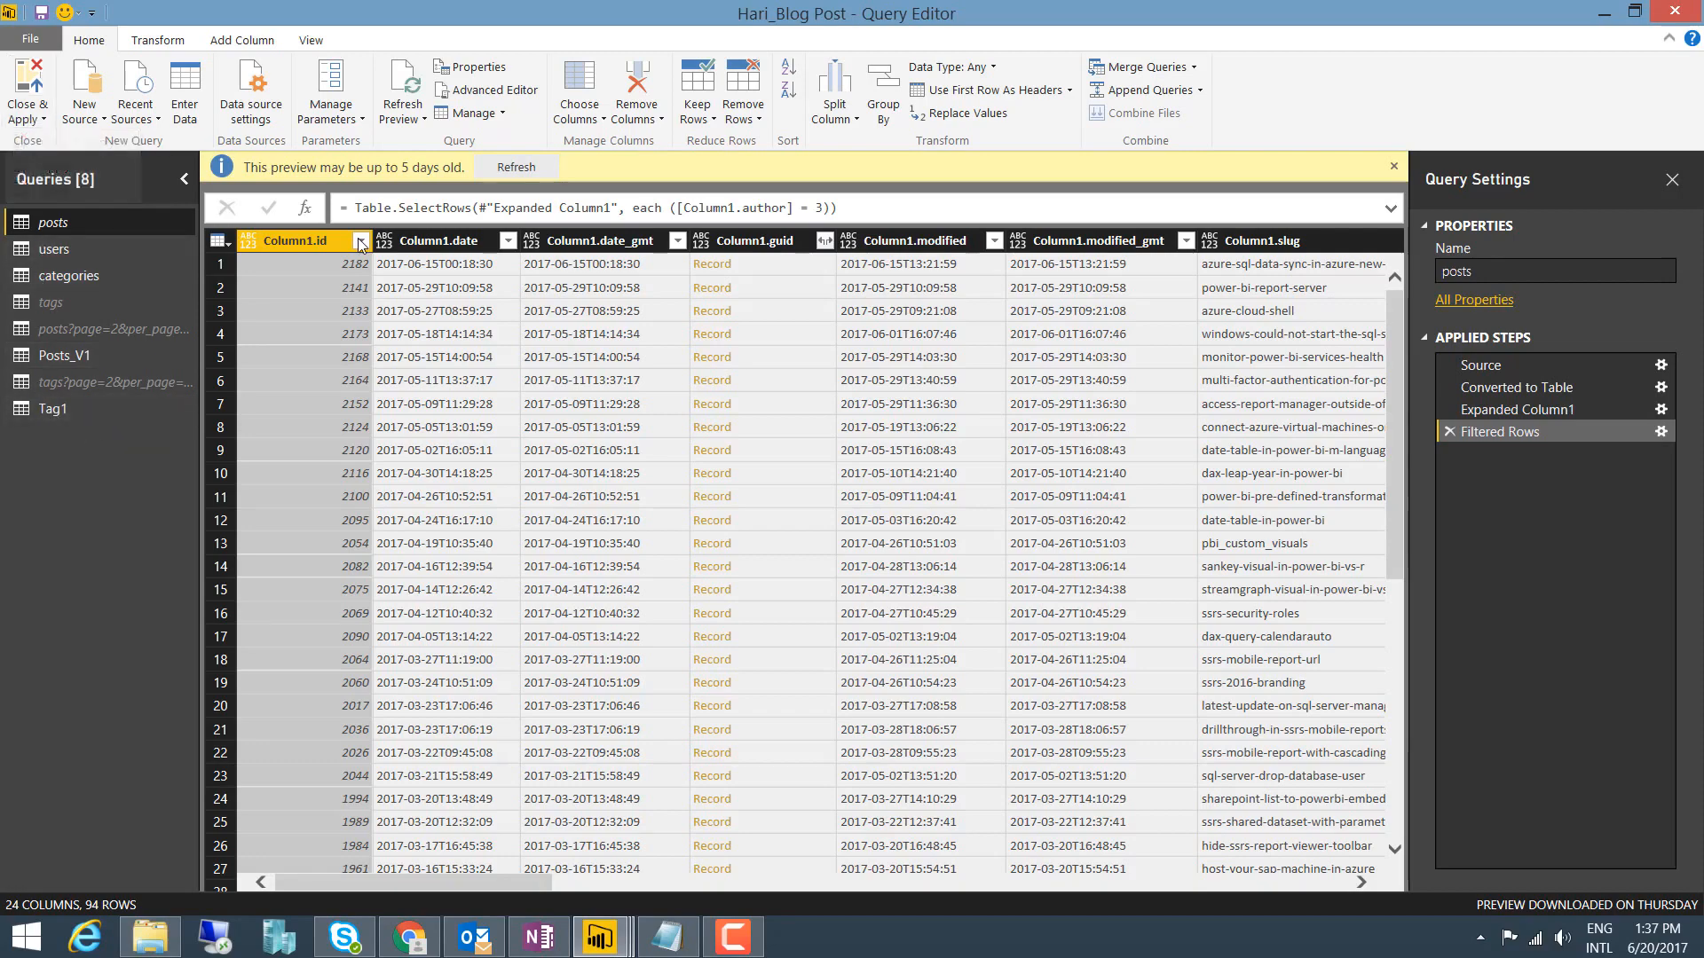
{"action": "left_click", "coordinate": [35, 236]}
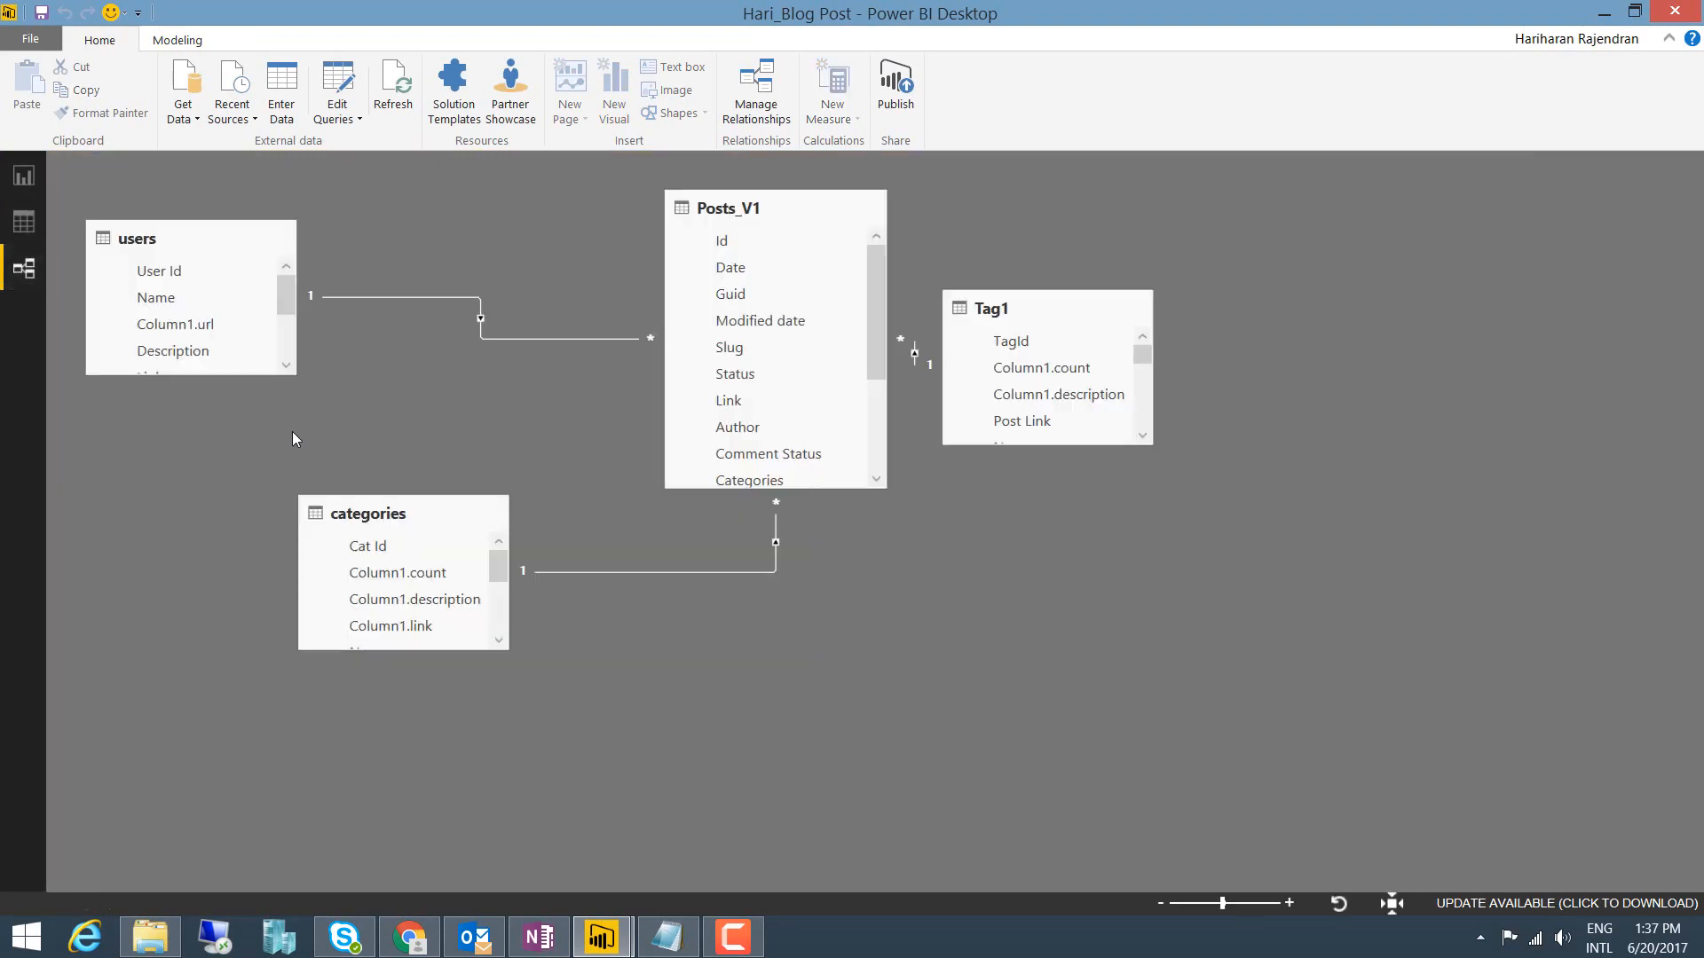
{"action": "left_click_drag", "start_coordinate": [205, 243], "coordinate": [423, 243]}
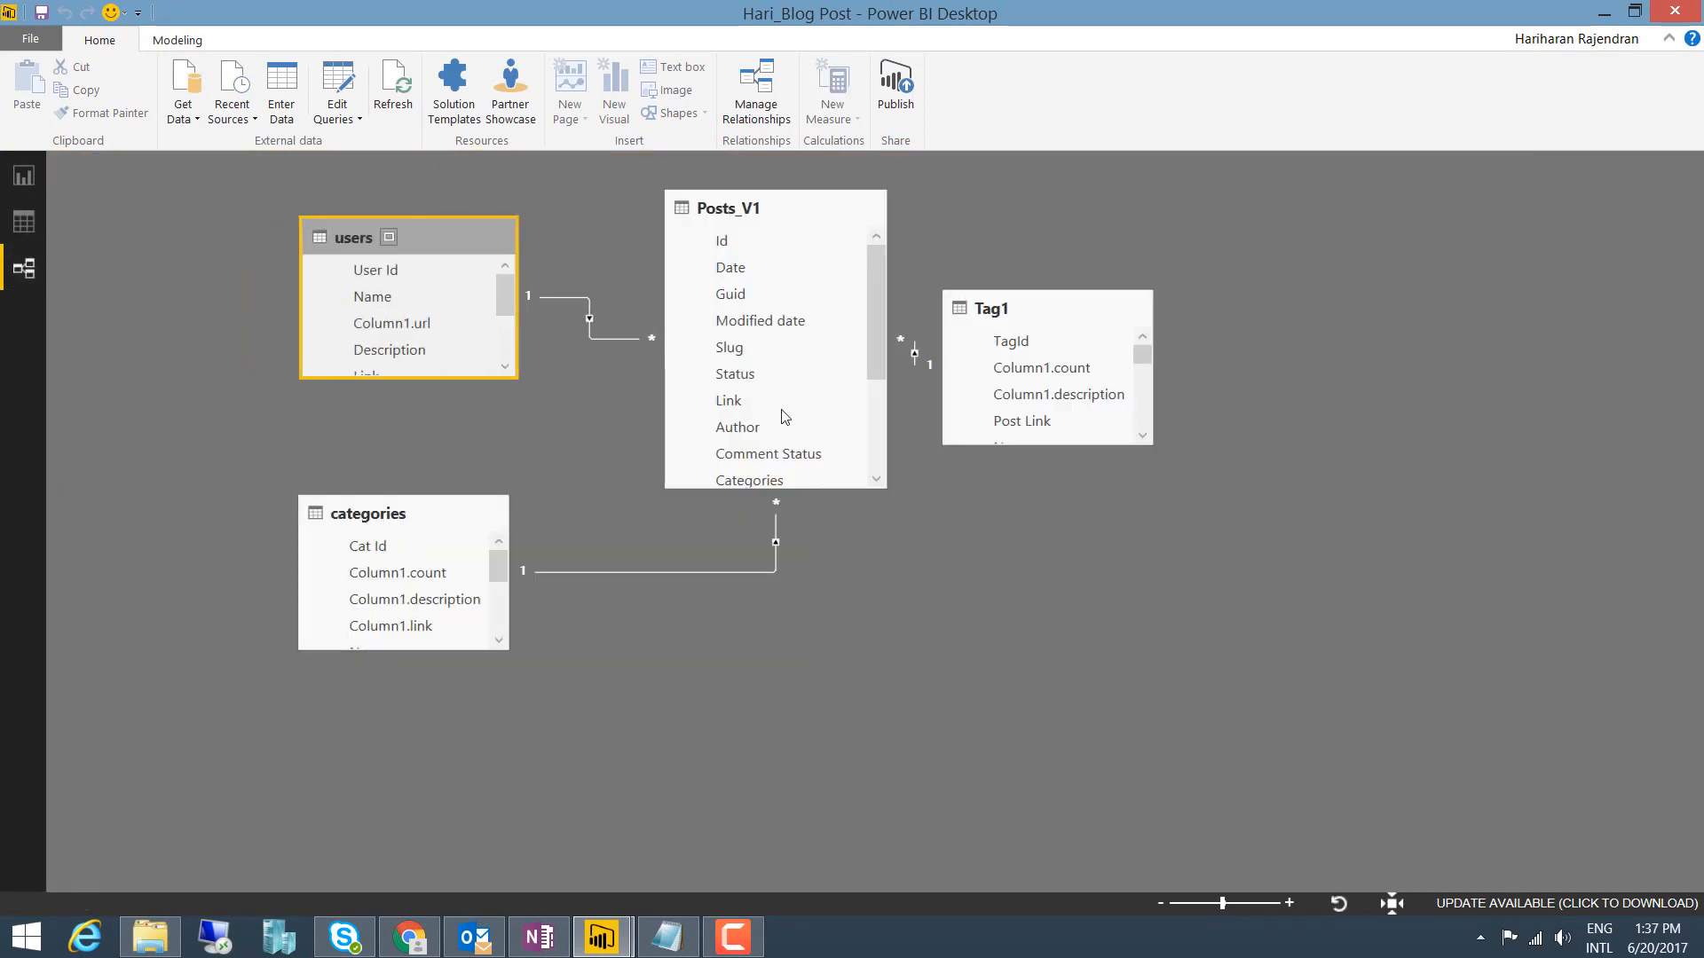
{"action": "left_click_drag", "start_coordinate": [992, 305], "coordinate": [1068, 384]}
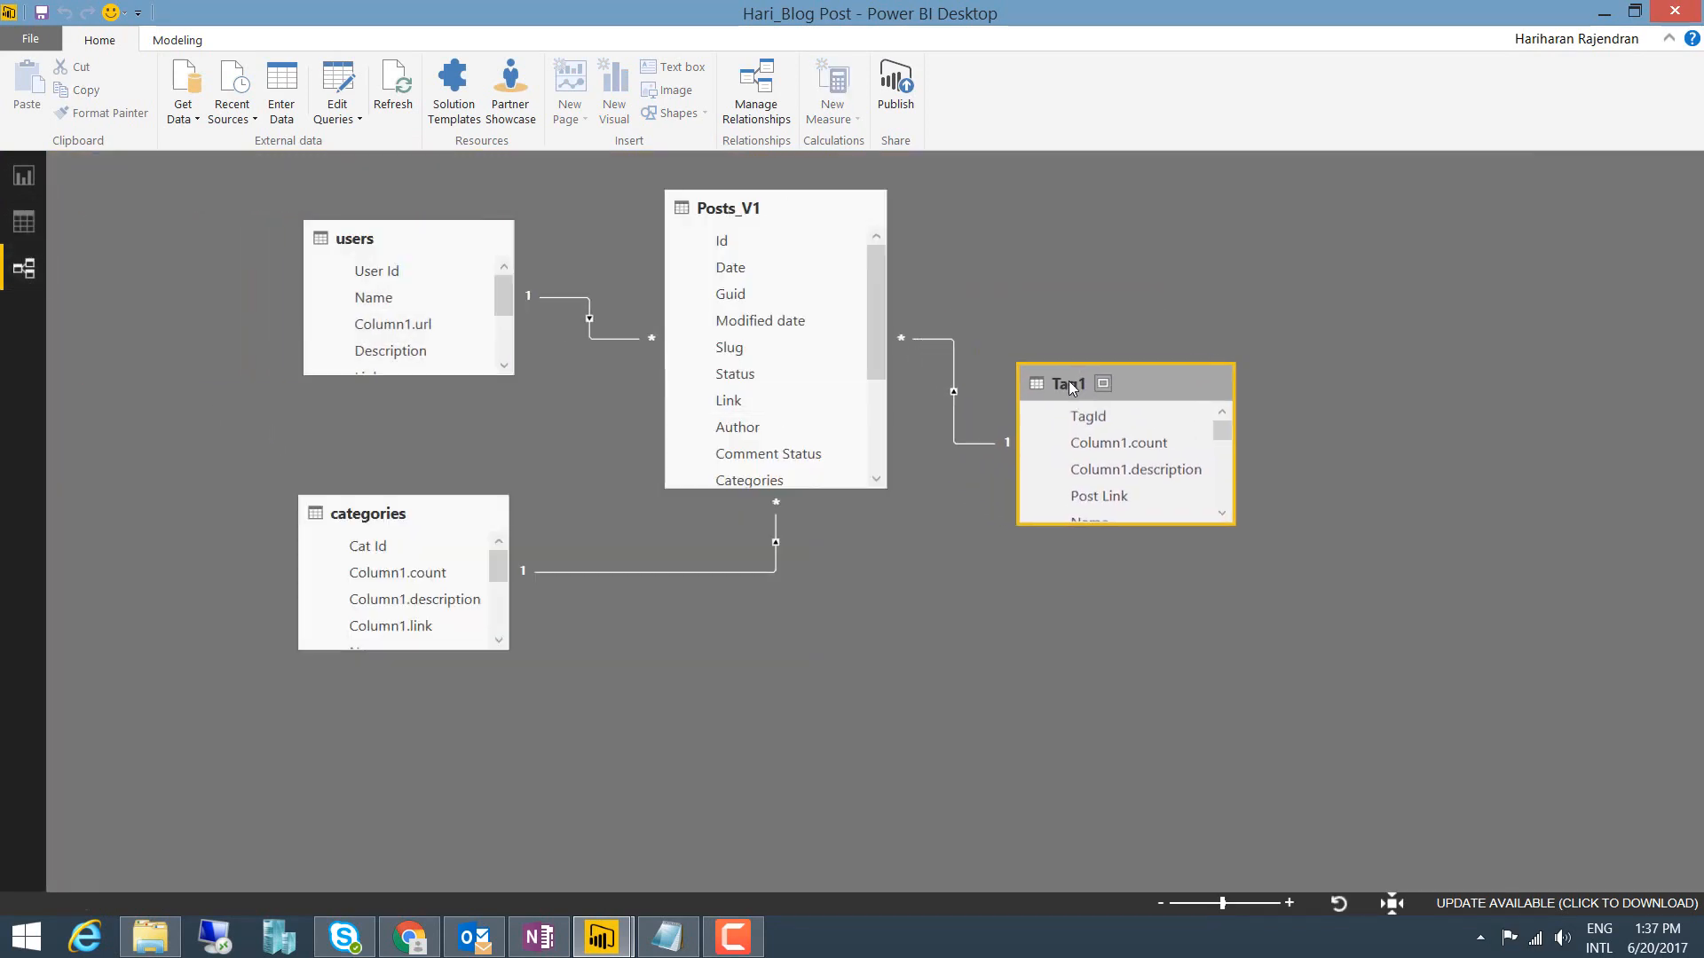
Filter the report page to the year 2016 and select the 1/28/2016 column in the Date Wise Blog Posts chart
{"action": "left_click", "coordinate": [23, 175]}
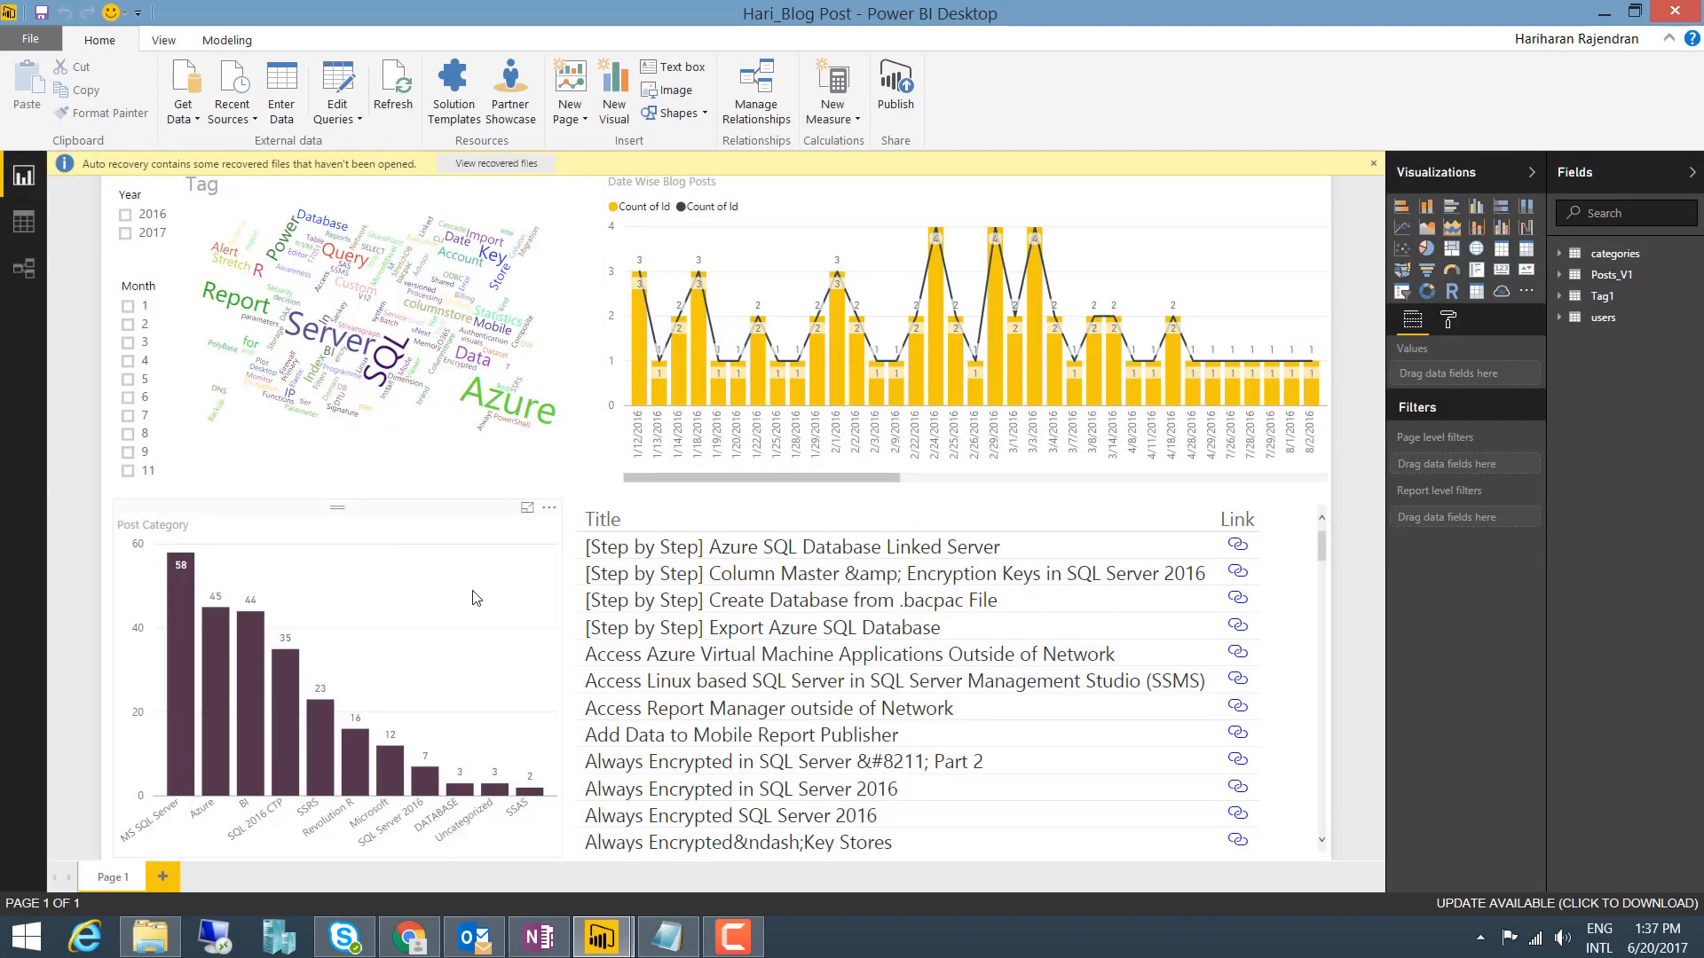
{"action": "left_click", "coordinate": [126, 219]}
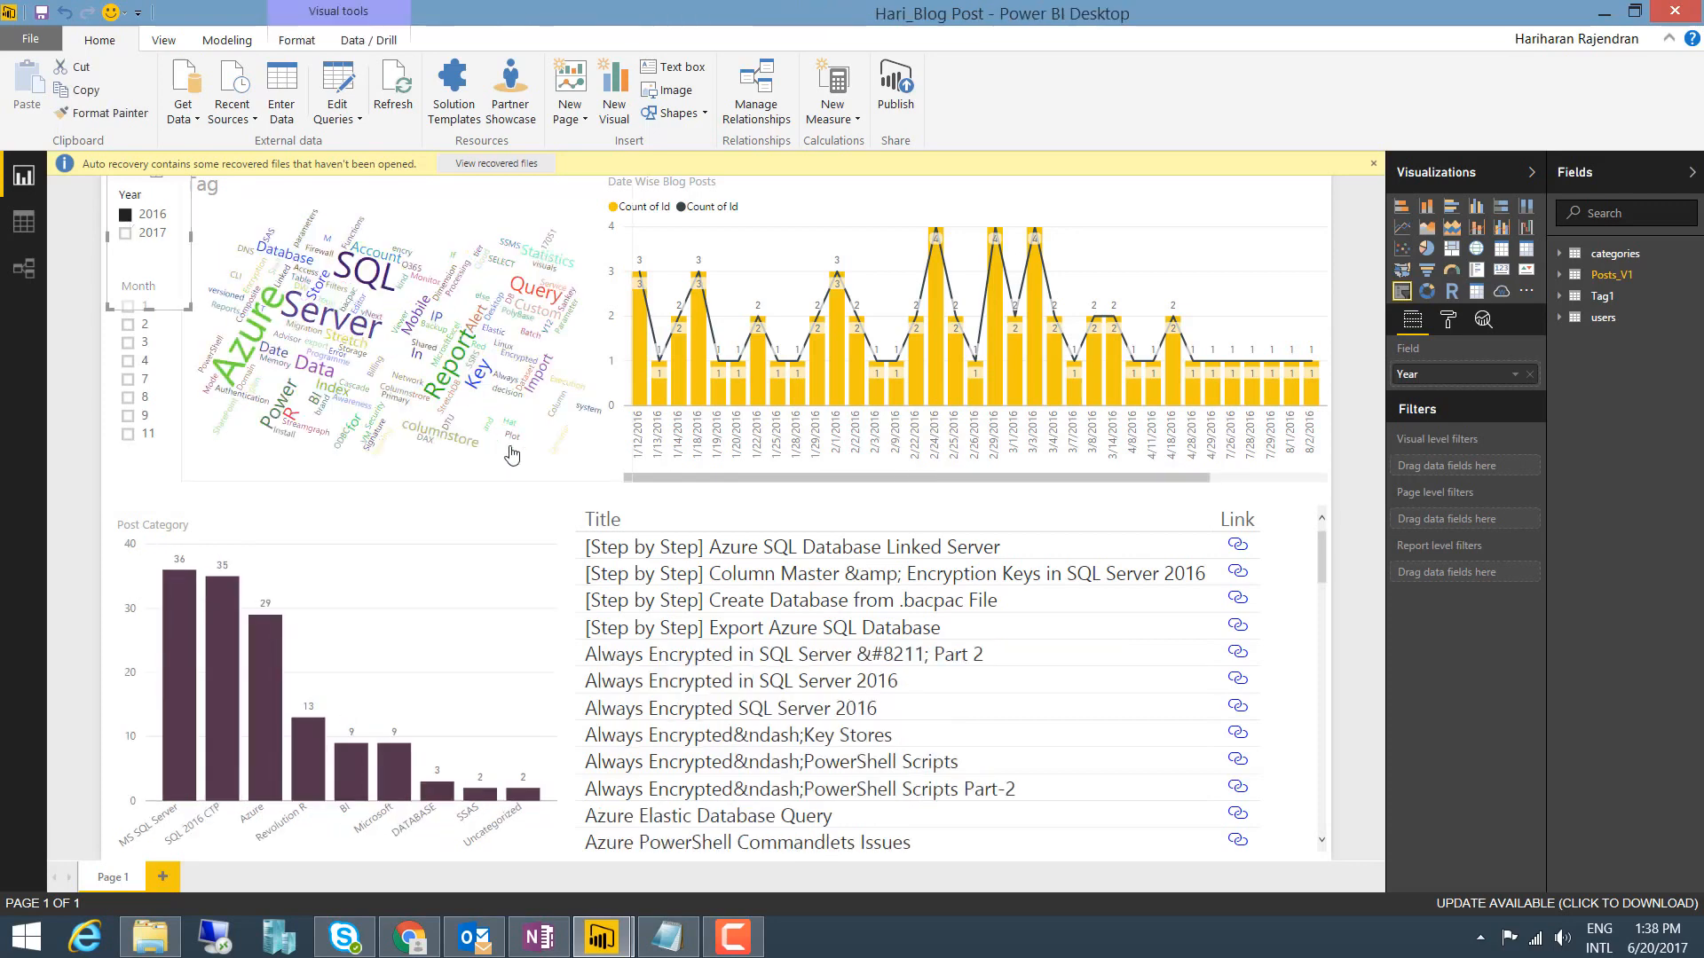
{"action": "left_click", "coordinate": [798, 397]}
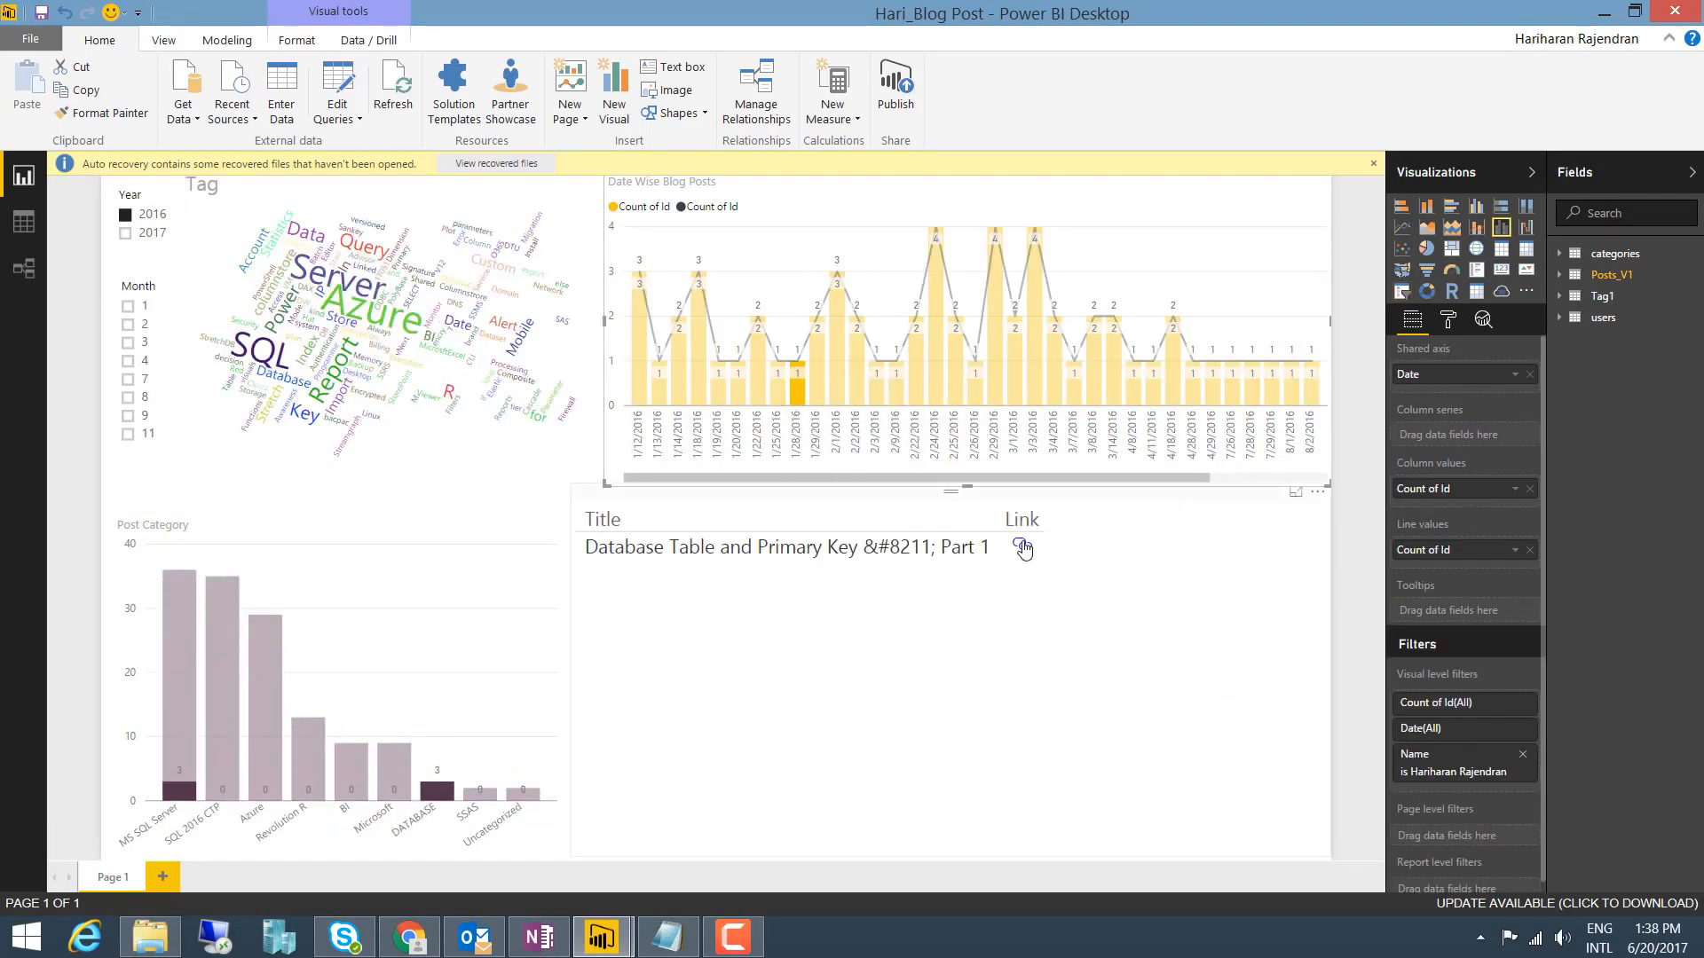
Open the linked blog post "Database Table and Primary Key – Part 1" from the title table and look through it to its end
{"action": "left_click", "coordinate": [1023, 549]}
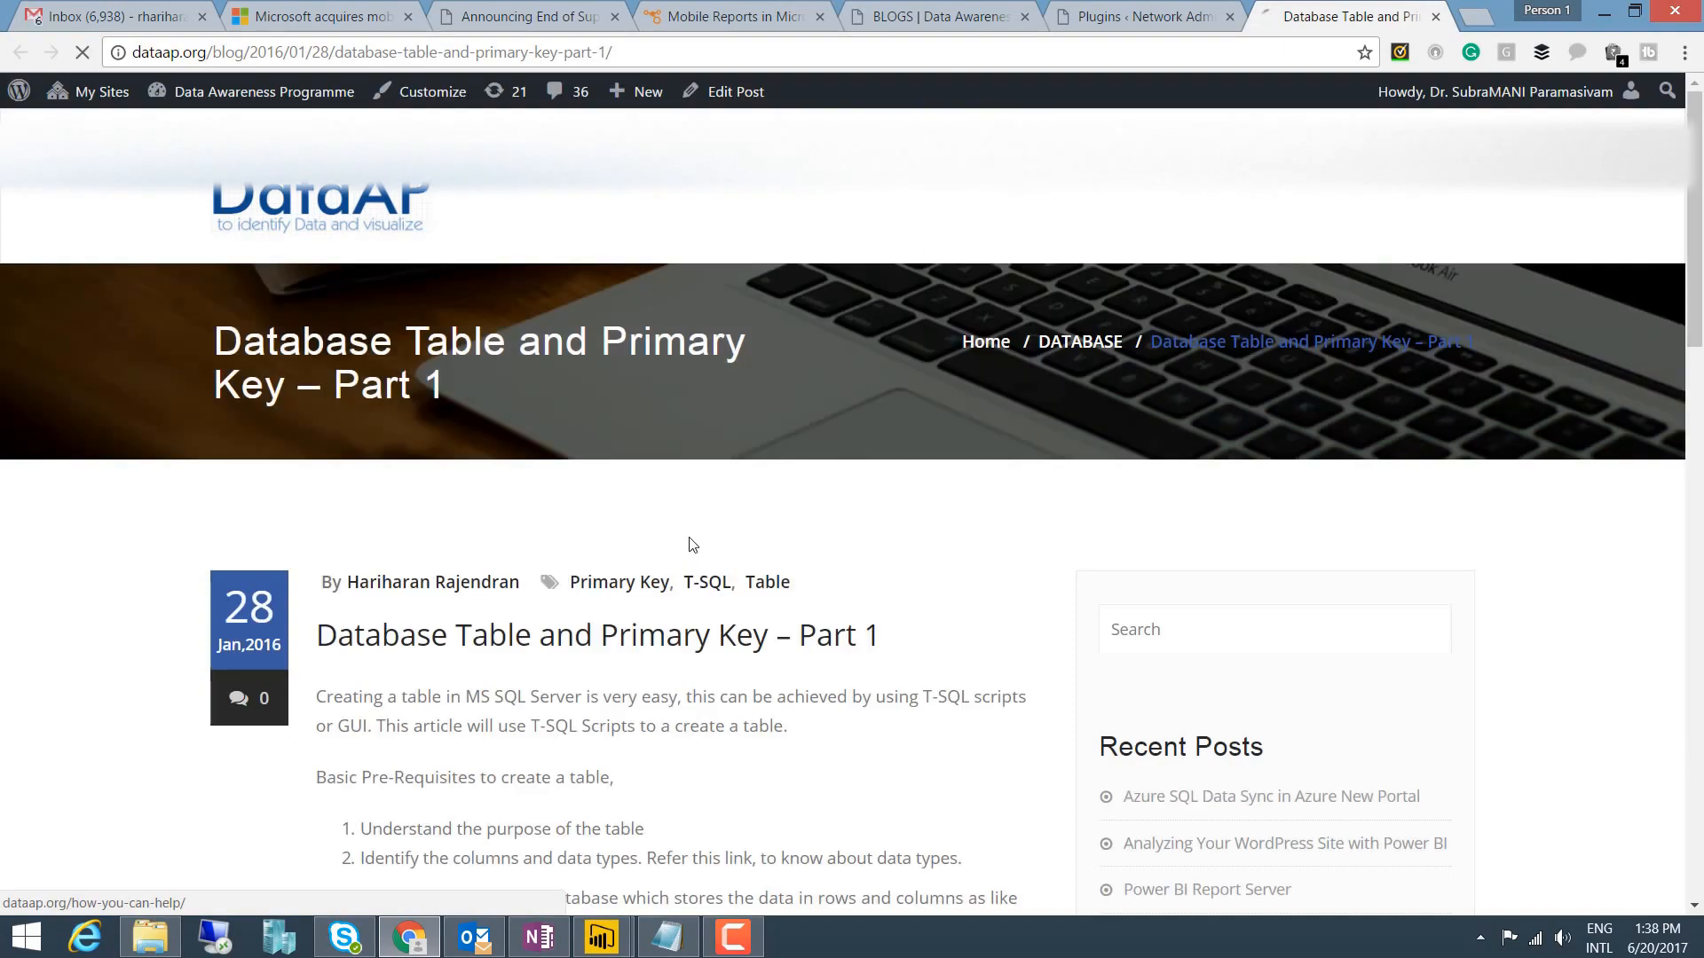
{"action": "scroll", "coordinate": [691, 543], "scroll_direction": "down", "scroll_amount": 15}
{"action": "scroll", "coordinate": [692, 551], "scroll_direction": "down", "scroll_amount": 6}
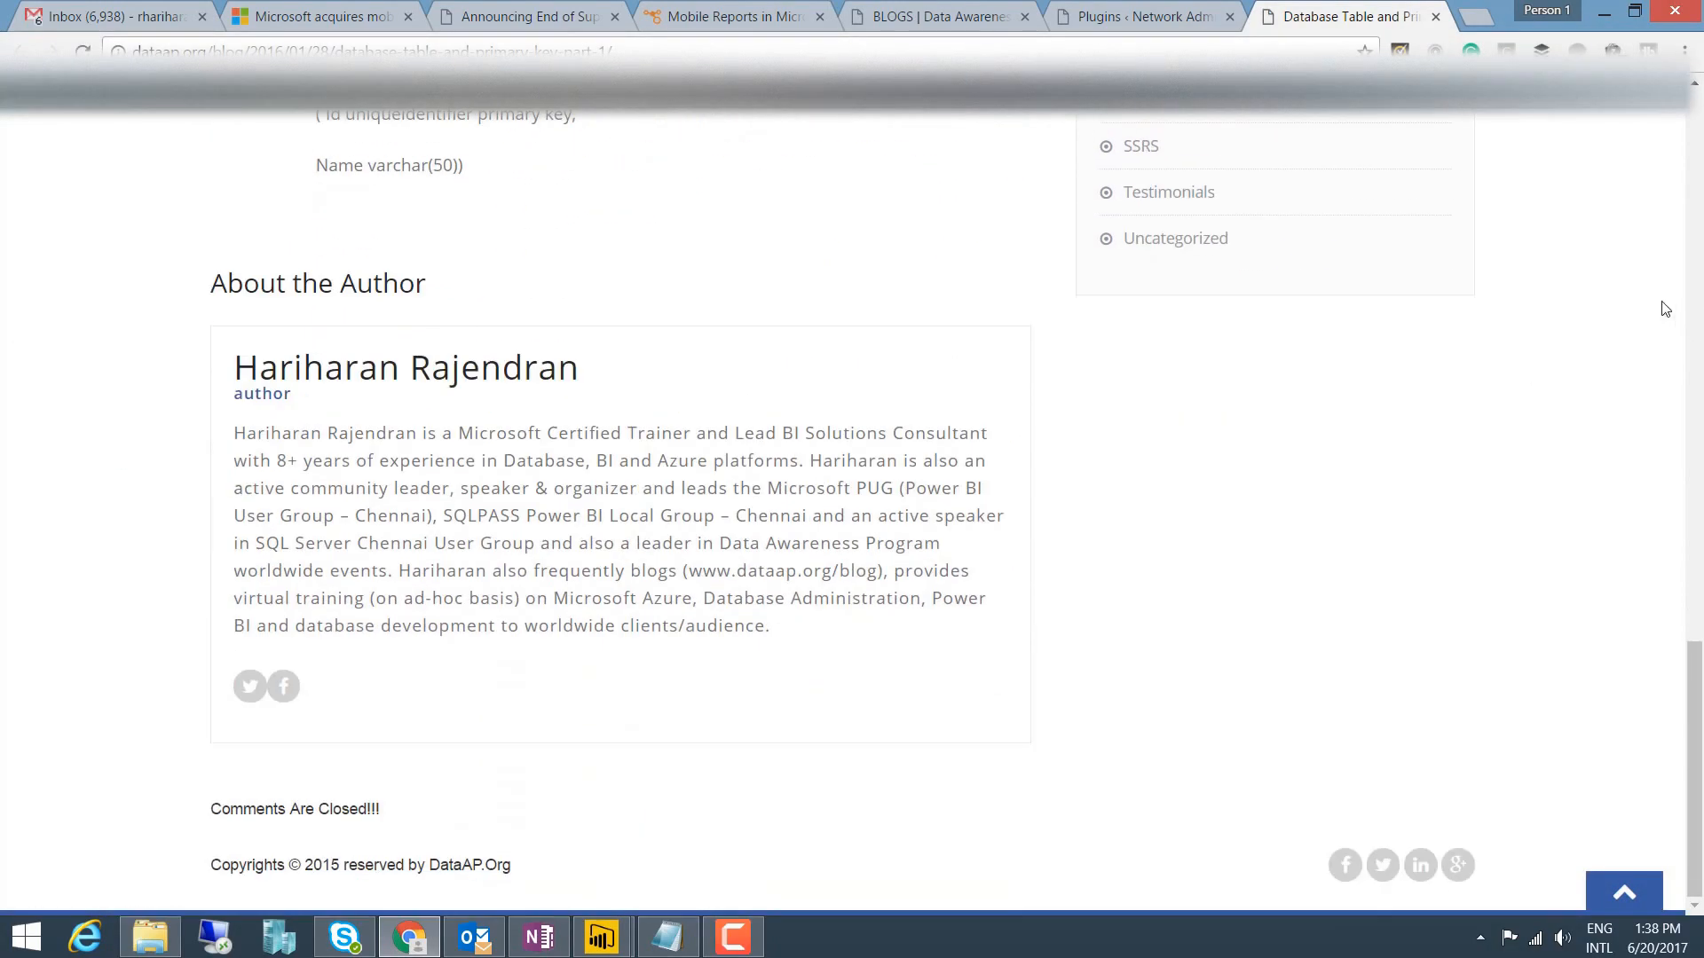